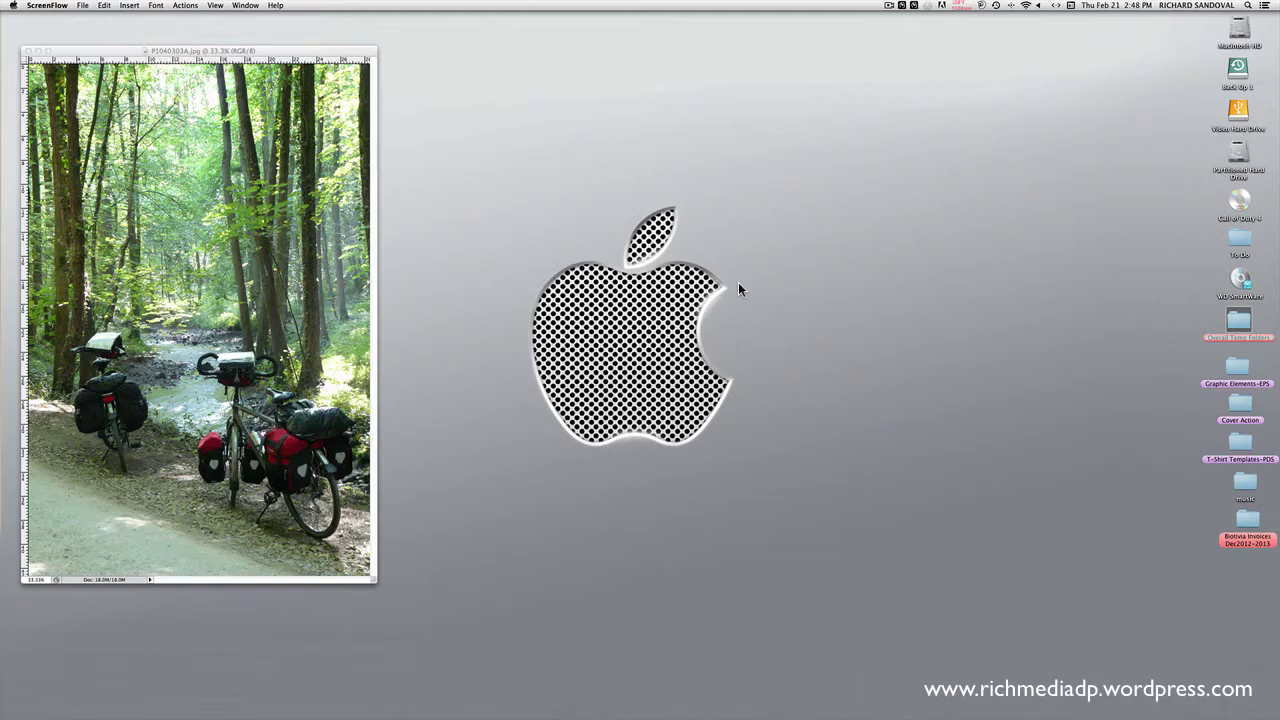
Switch to Photoshop with the P1040303A.jpg bicycle photo and display the Adjustments panel.
{"action": "left_click", "coordinate": [224, 287]}
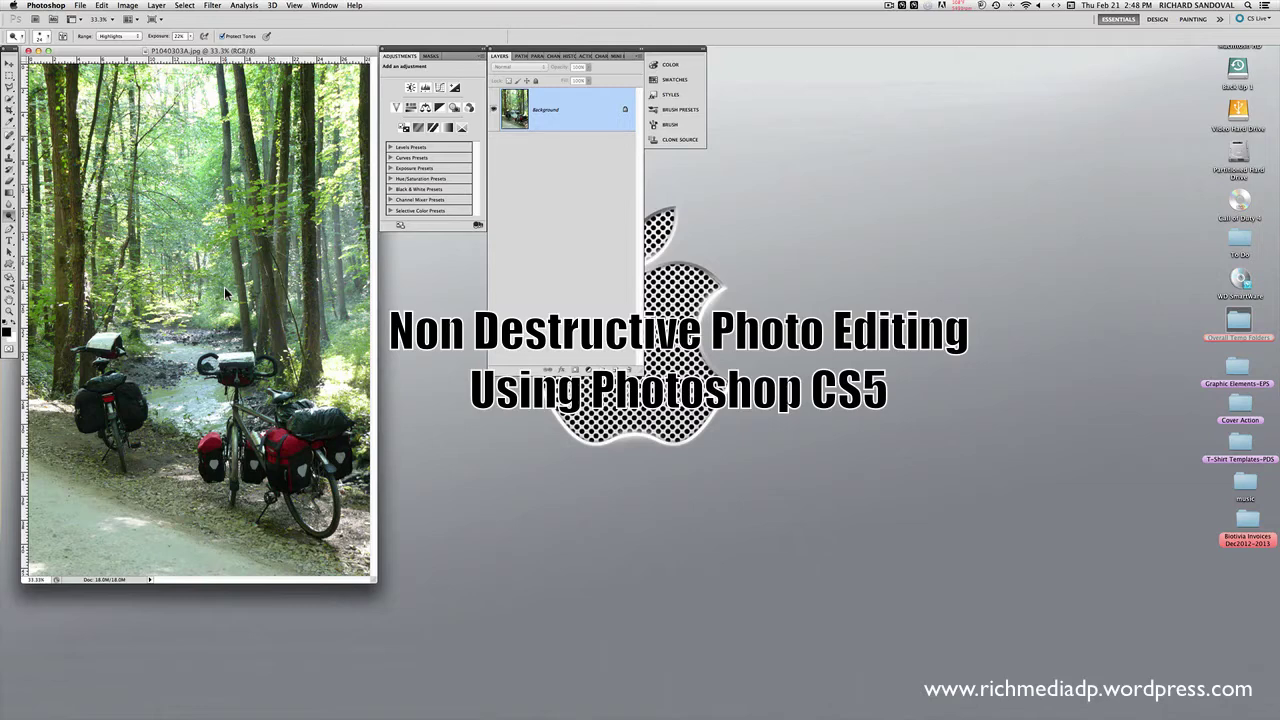
{"action": "left_click", "coordinate": [383, 51]}
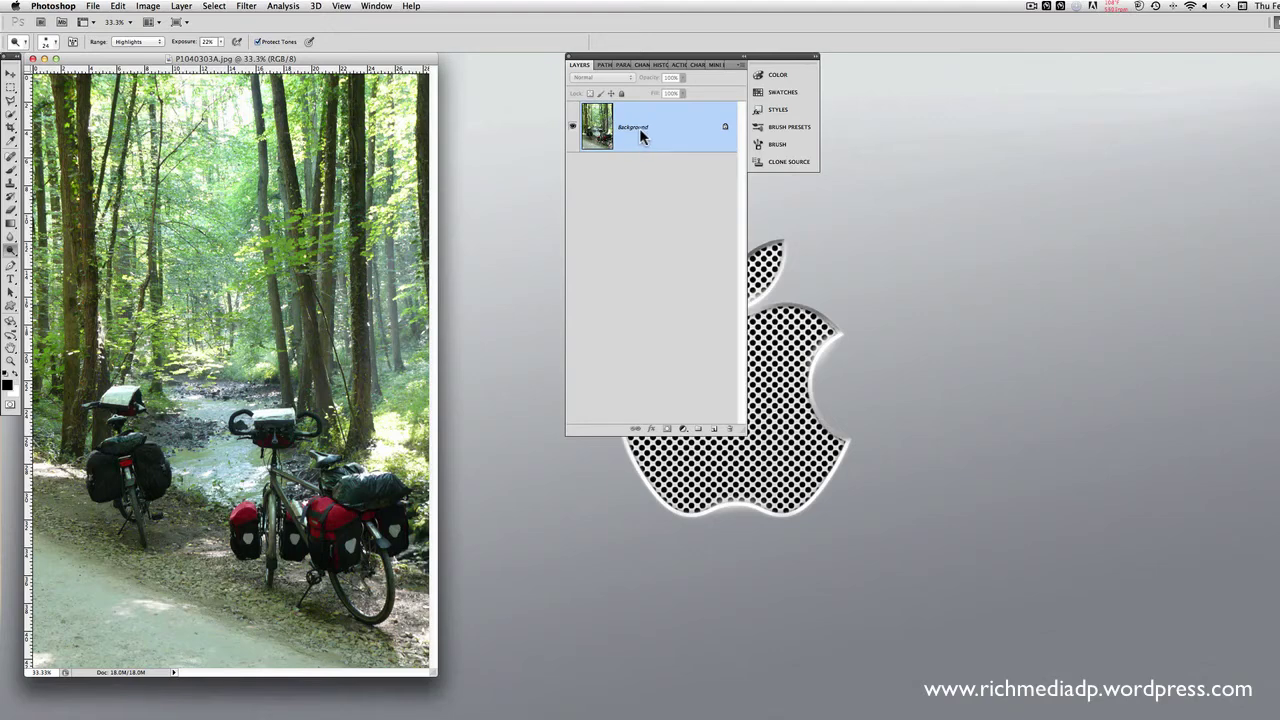
{"action": "left_click", "coordinate": [150, 6]}
{"action": "mouse_move", "coordinate": [160, 42]}
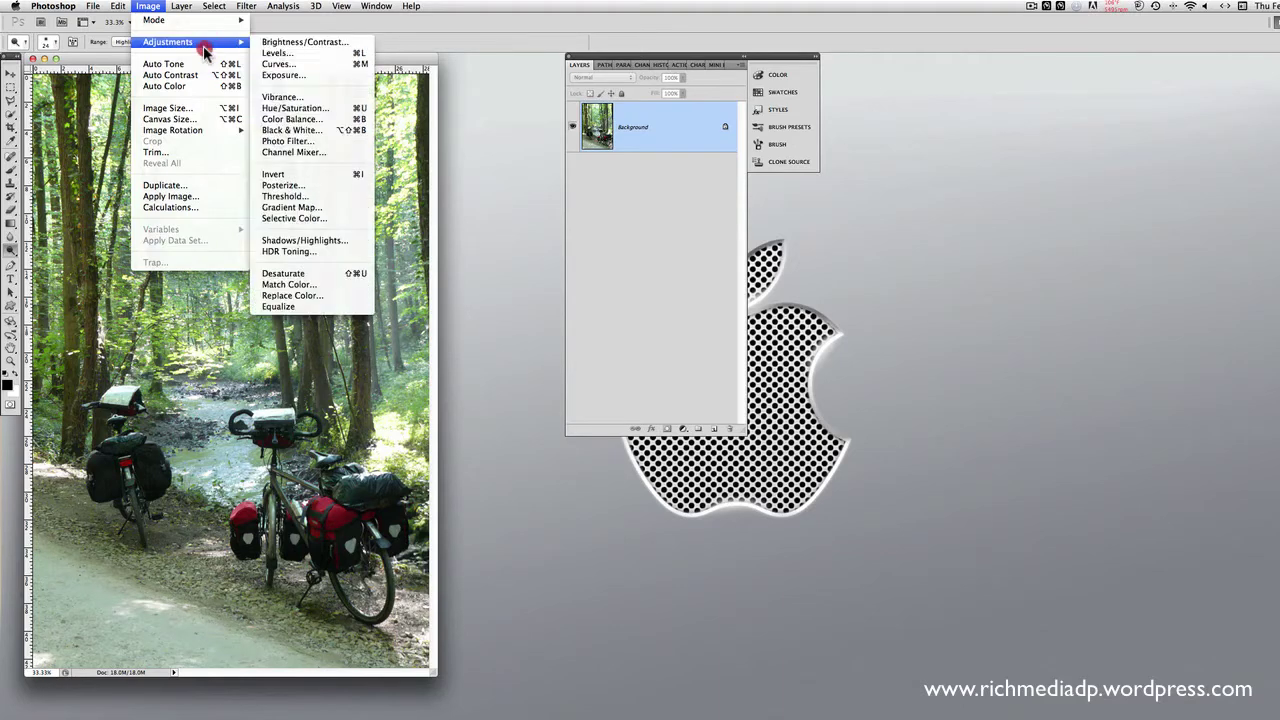
{"action": "left_click", "coordinate": [160, 6]}
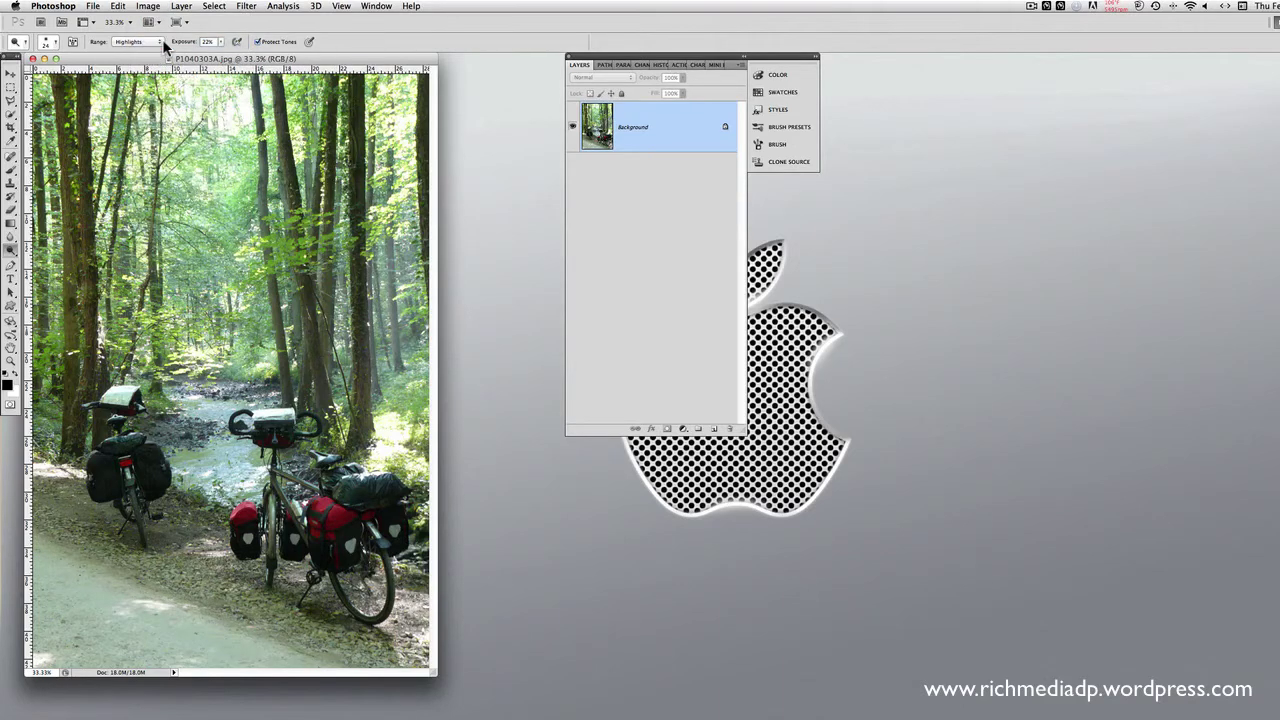
{"action": "left_click", "coordinate": [372, 6]}
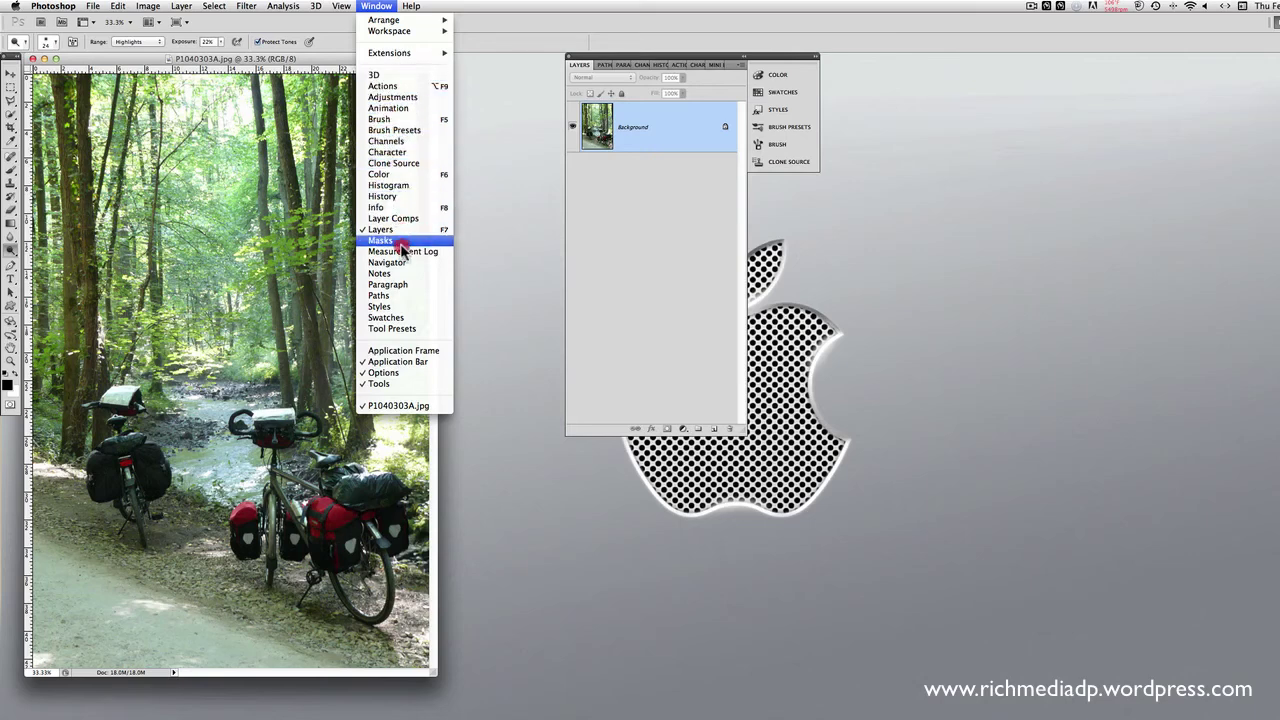
{"action": "left_click", "coordinate": [388, 97]}
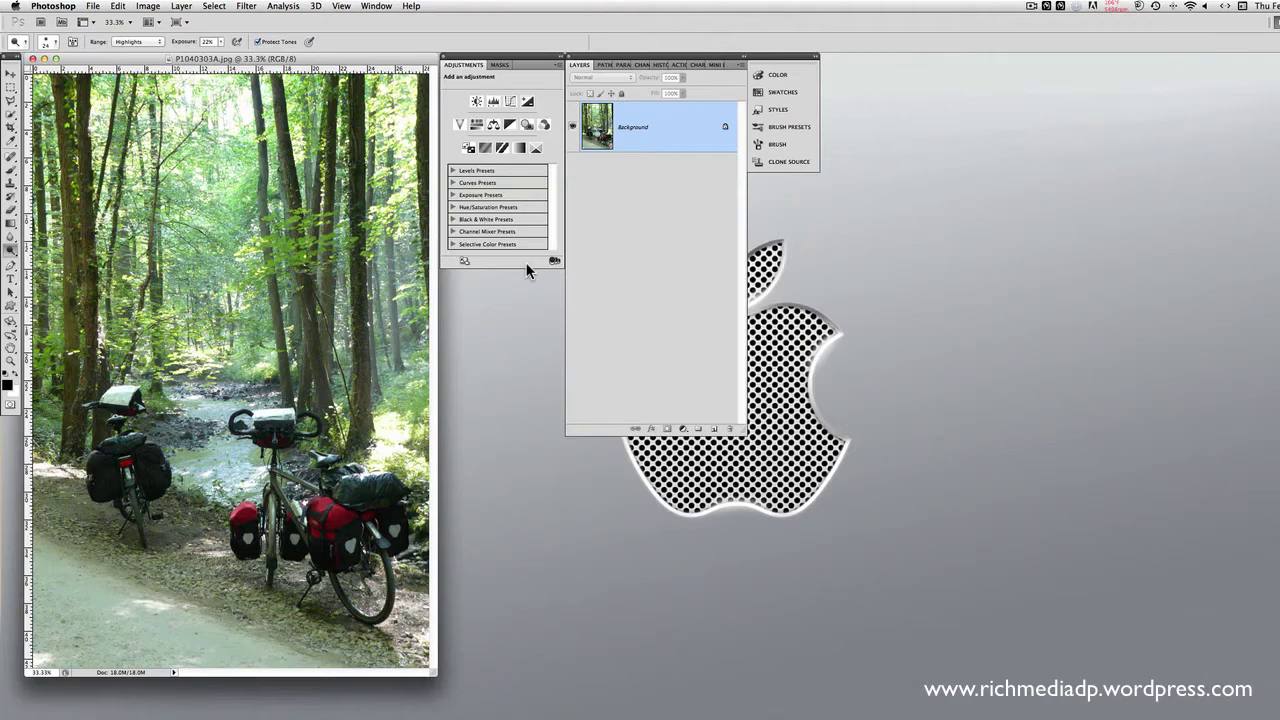
Add a Brightness/Contrast adjustment layer above the Background with brightness -18 and contrast 43.
{"action": "left_click", "coordinate": [477, 102]}
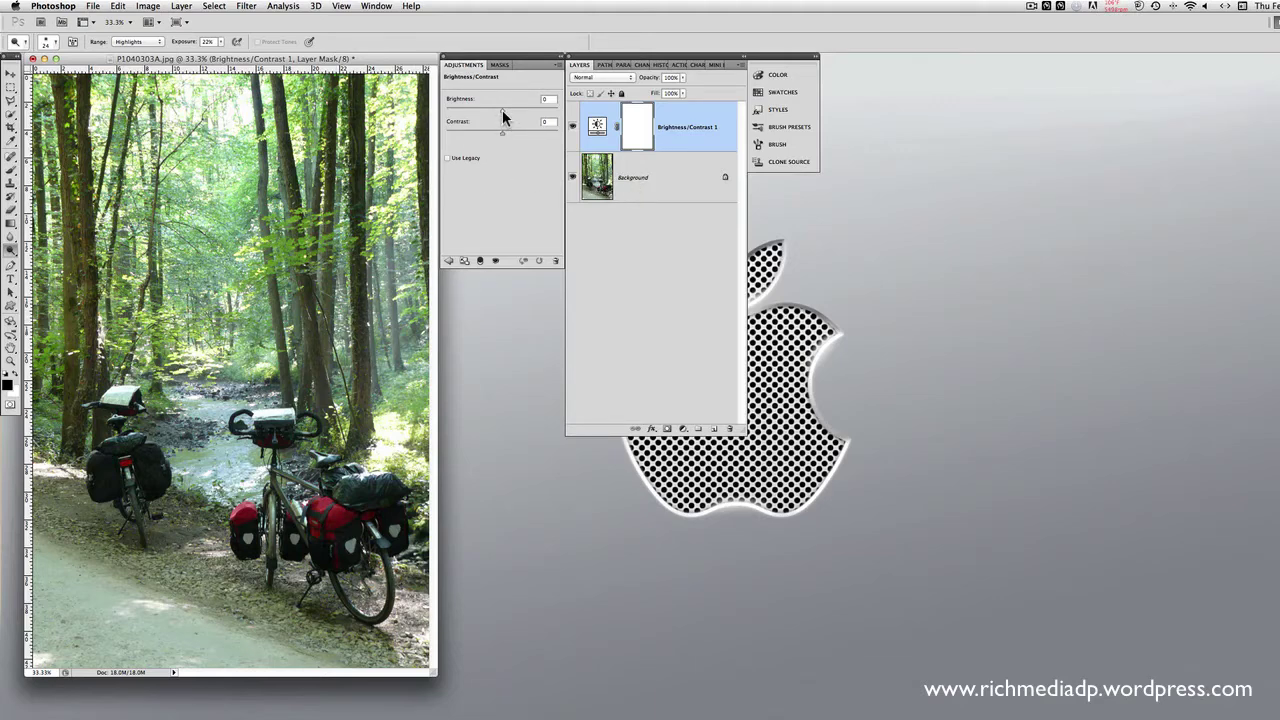
{"action": "mouse_move", "coordinate": [503, 116]}
{"action": "left_mouse_down"}
{"action": "mouse_move", "coordinate": [474, 109]}
{"action": "mouse_move", "coordinate": [503, 130]}
{"action": "mouse_move", "coordinate": [466, 131]}
{"action": "mouse_move", "coordinate": [560, 131]}
{"action": "mouse_move", "coordinate": [489, 136]}
{"action": "mouse_move", "coordinate": [521, 108]}
{"action": "mouse_move", "coordinate": [536, 115]}
{"action": "mouse_move", "coordinate": [454, 130]}
{"action": "mouse_move", "coordinate": [510, 136]}
{"action": "mouse_move", "coordinate": [534, 112]}
{"action": "mouse_move", "coordinate": [495, 111]}
{"action": "left_mouse_up"}
{"action": "left_click_drag", "start_coordinate": [505, 128], "coordinate": [526, 131]}
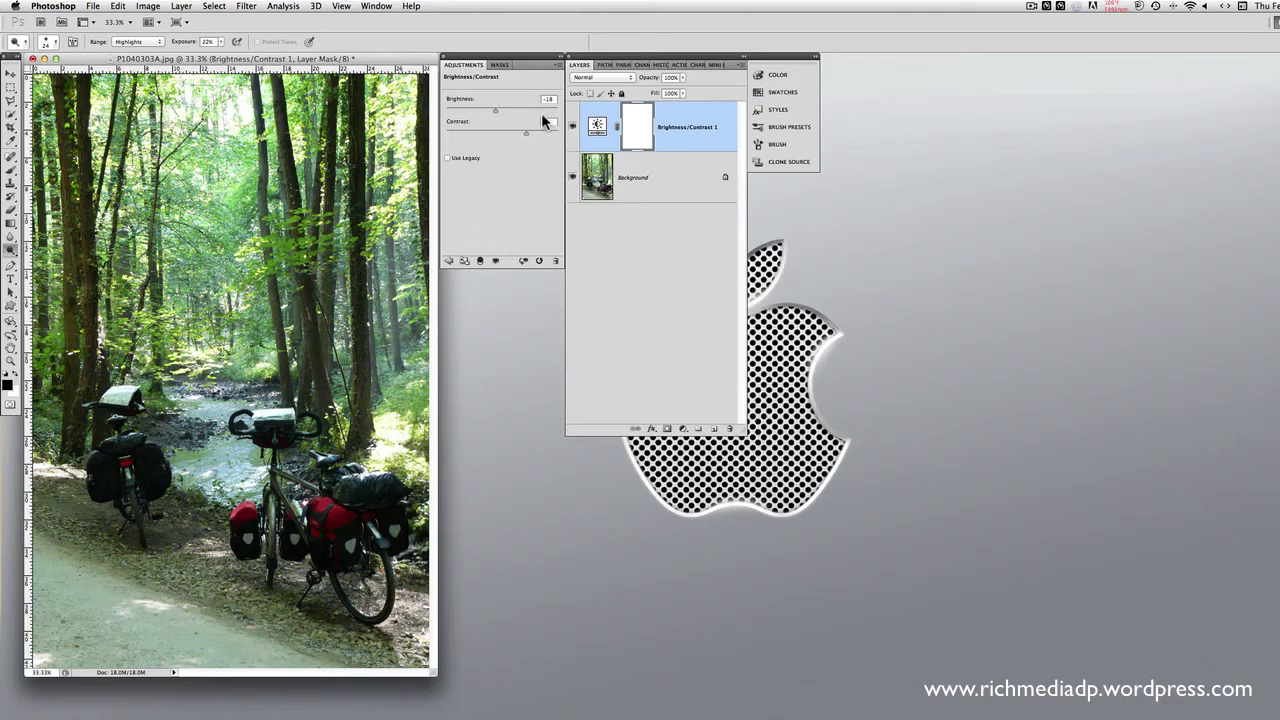
Compare the photo with and without the Brightness/Contrast adjustment by toggling the layer's visibility.
{"action": "left_click", "coordinate": [522, 260]}
{"action": "left_click", "coordinate": [495, 261]}
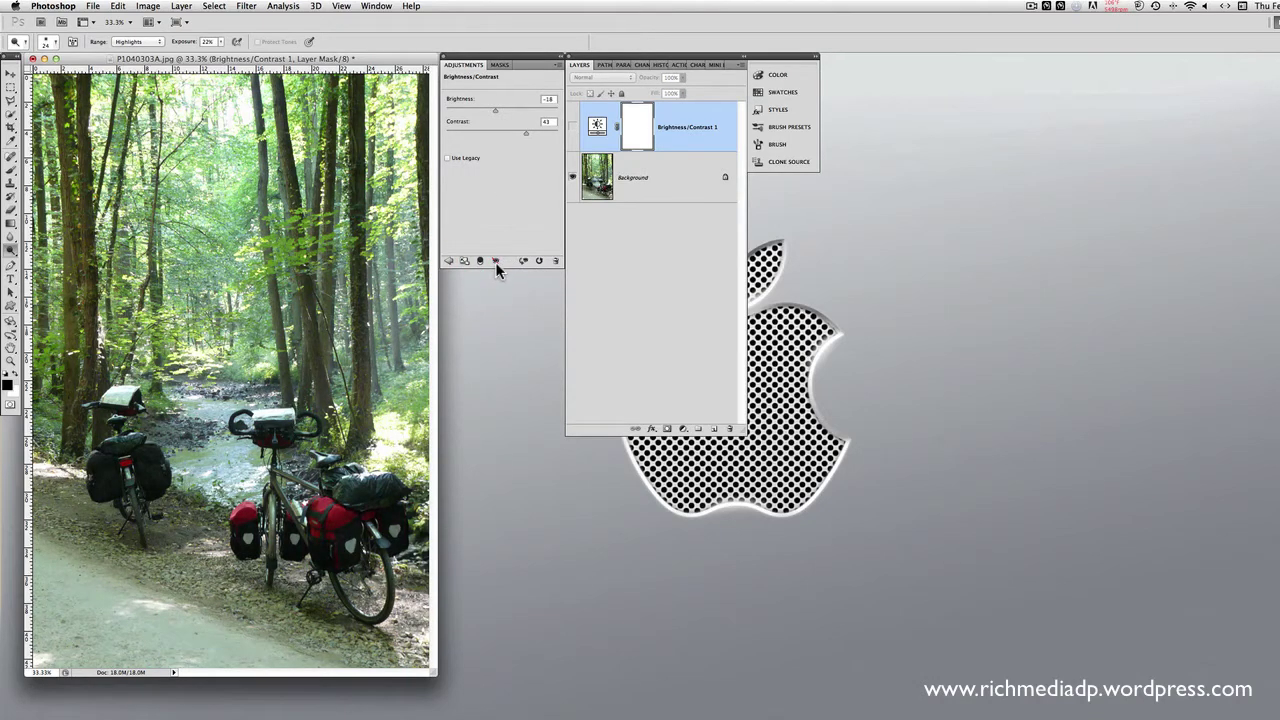
{"action": "left_click", "coordinate": [495, 262]}
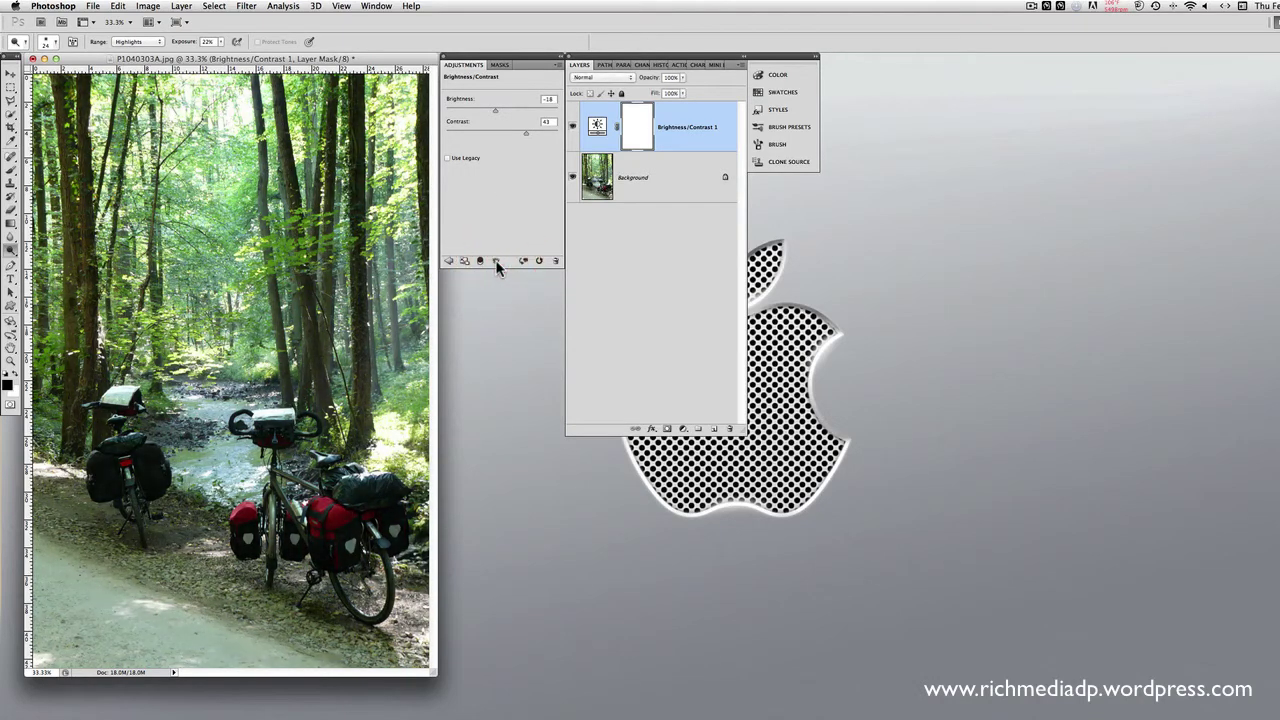
{"action": "left_click", "coordinate": [495, 262]}
{"action": "left_click", "coordinate": [573, 127]}
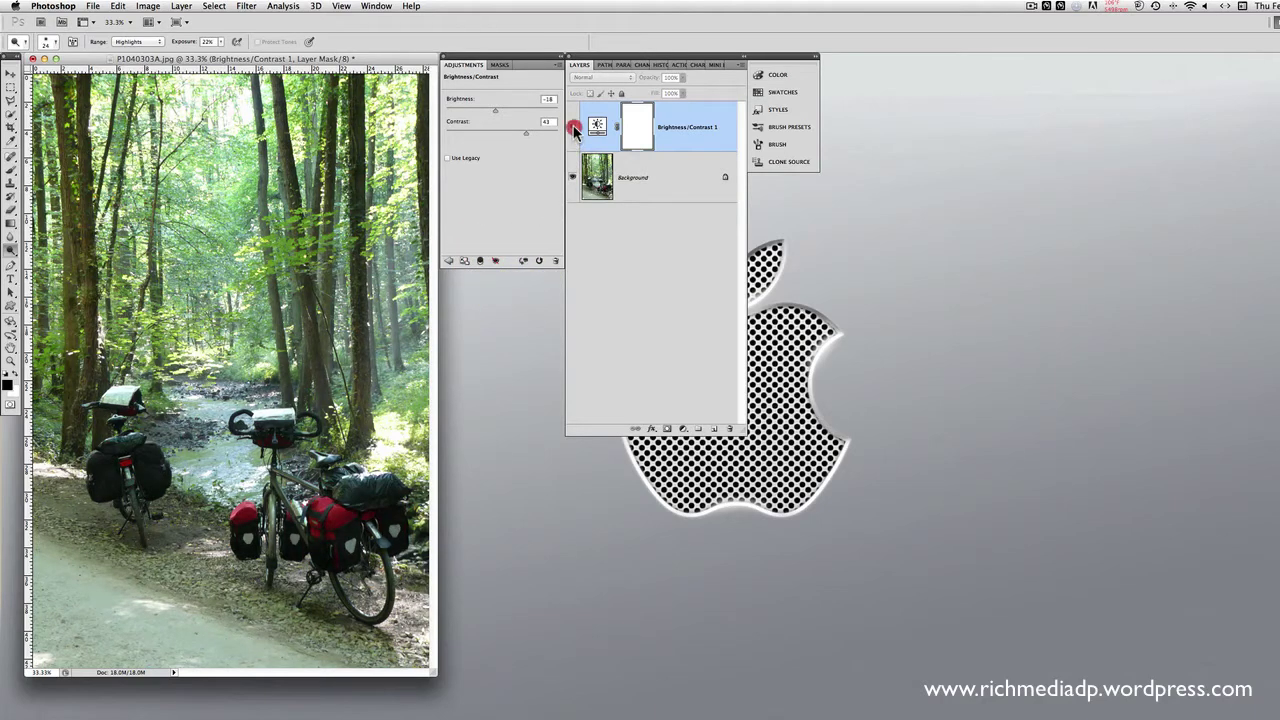
{"action": "left_click", "coordinate": [573, 127]}
{"action": "left_click", "coordinate": [573, 127]}
{"action": "left_click", "coordinate": [573, 127]}
{"action": "left_click", "coordinate": [573, 127]}
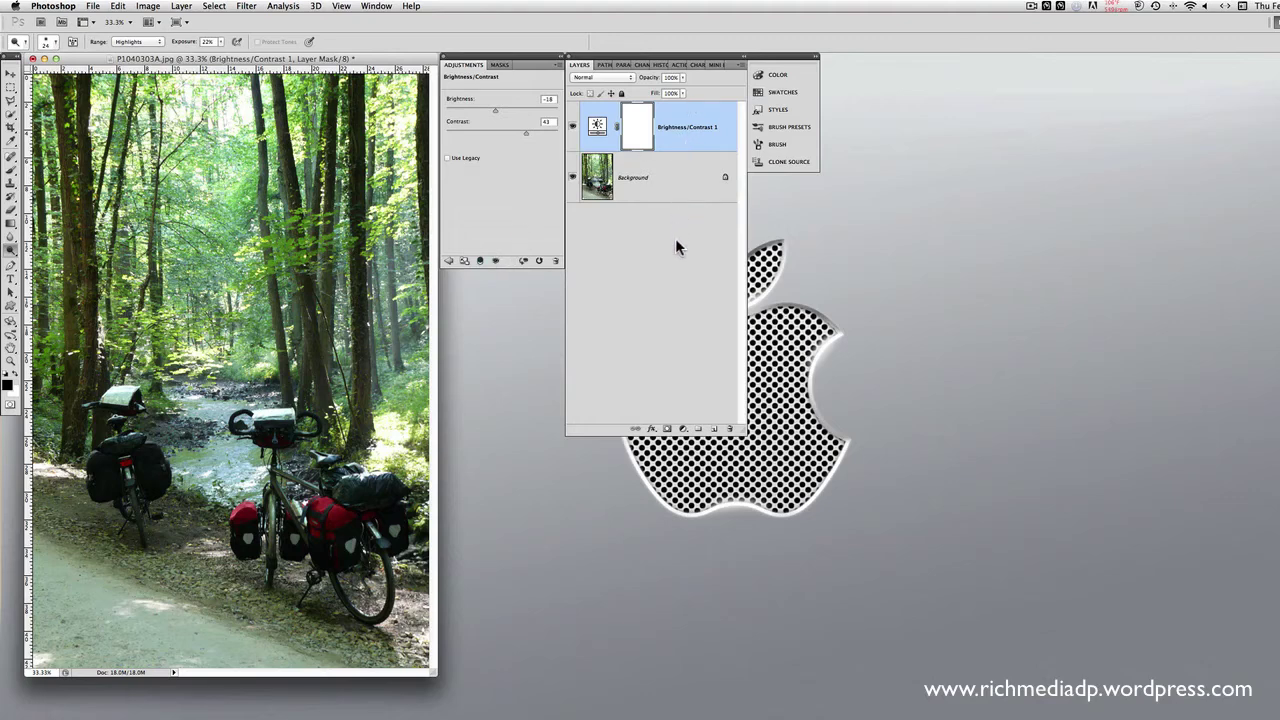
Clip the Brightness/Contrast adjustment to the Background and release it, and delete the adjustment layer.
{"action": "left_click", "coordinate": [481, 257]}
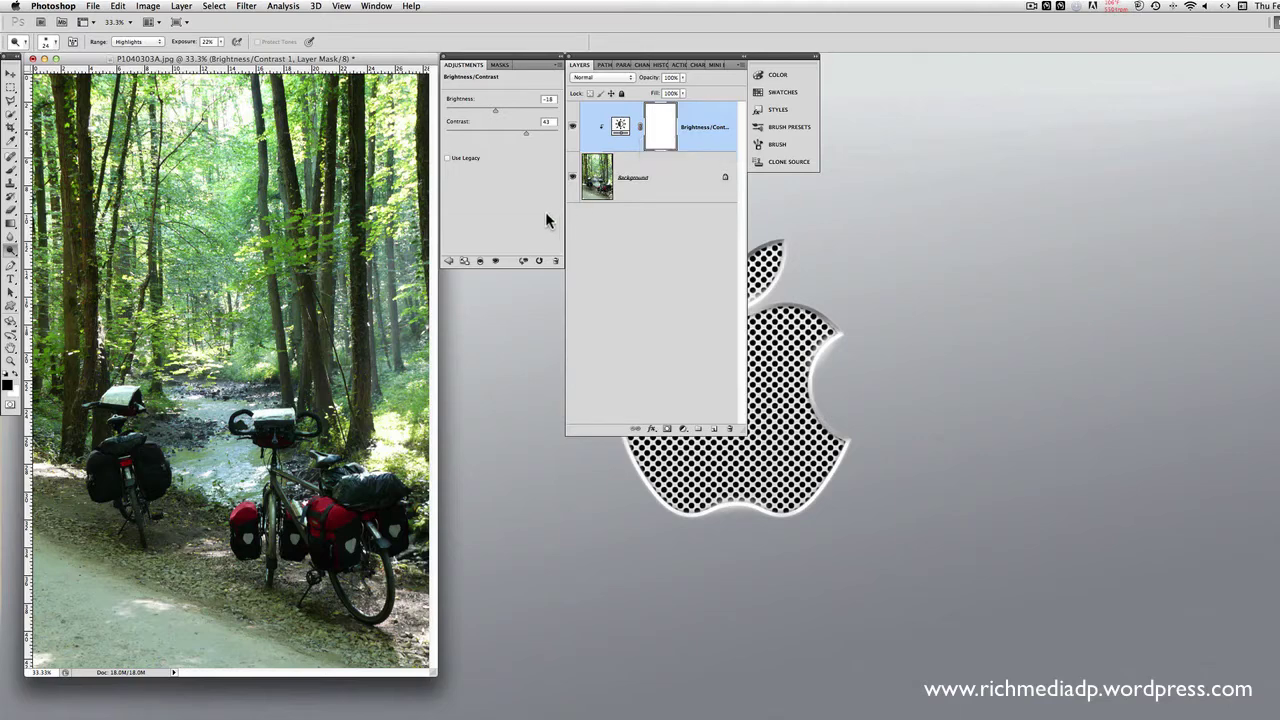
{"action": "left_click", "coordinate": [479, 260]}
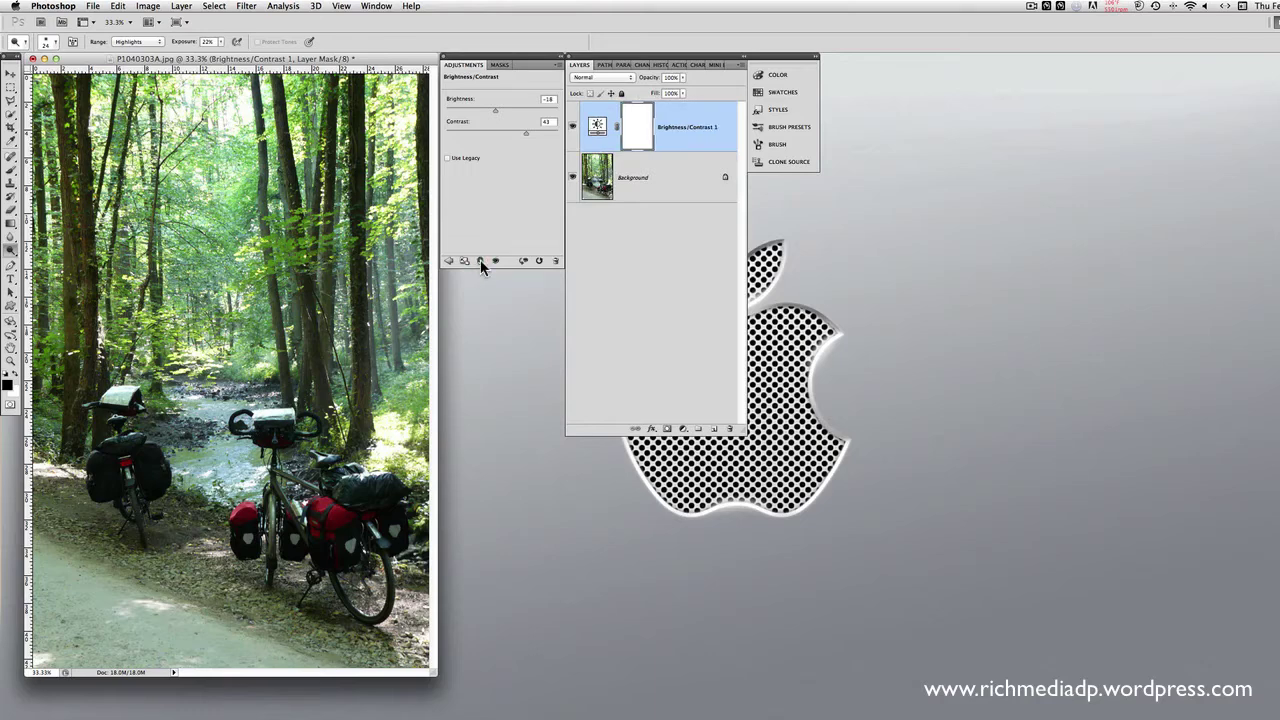
{"action": "left_click", "coordinate": [556, 261]}
{"action": "left_click", "coordinate": [843, 272]}
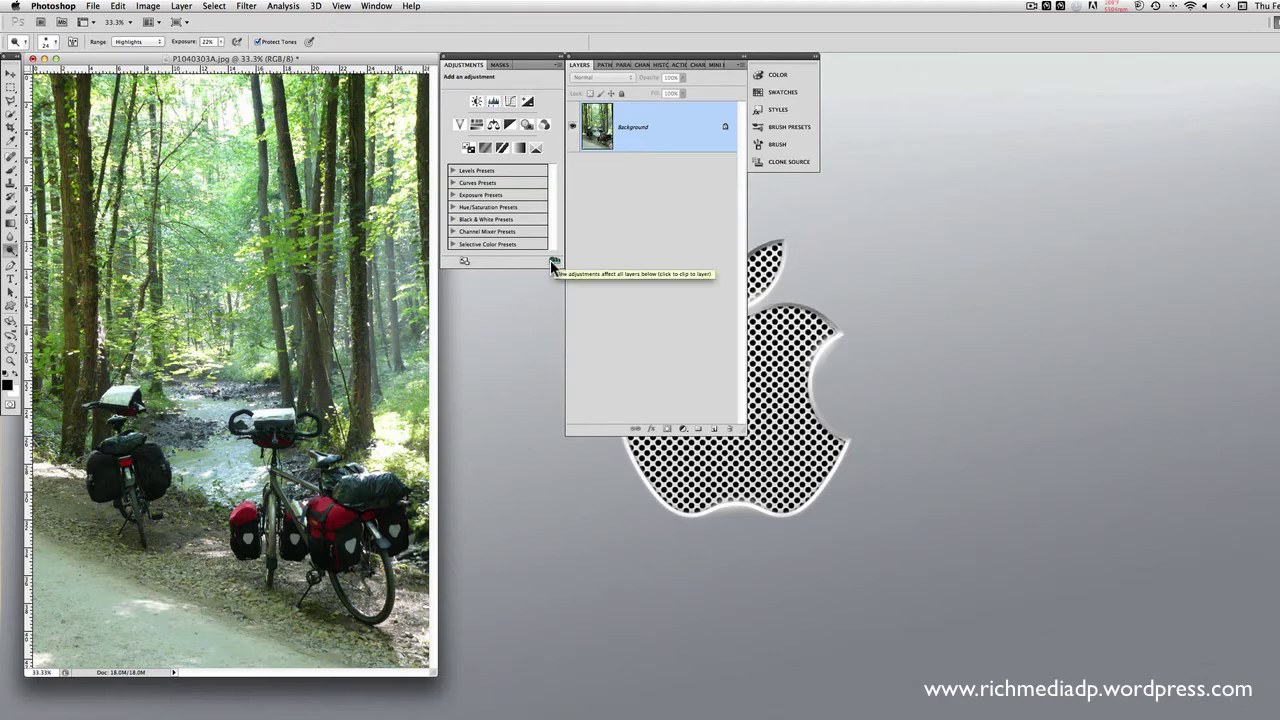
Try a Levels adjustment layer with midtones 0.68 and white input level 156, and delete it.
{"action": "left_click", "coordinate": [491, 102]}
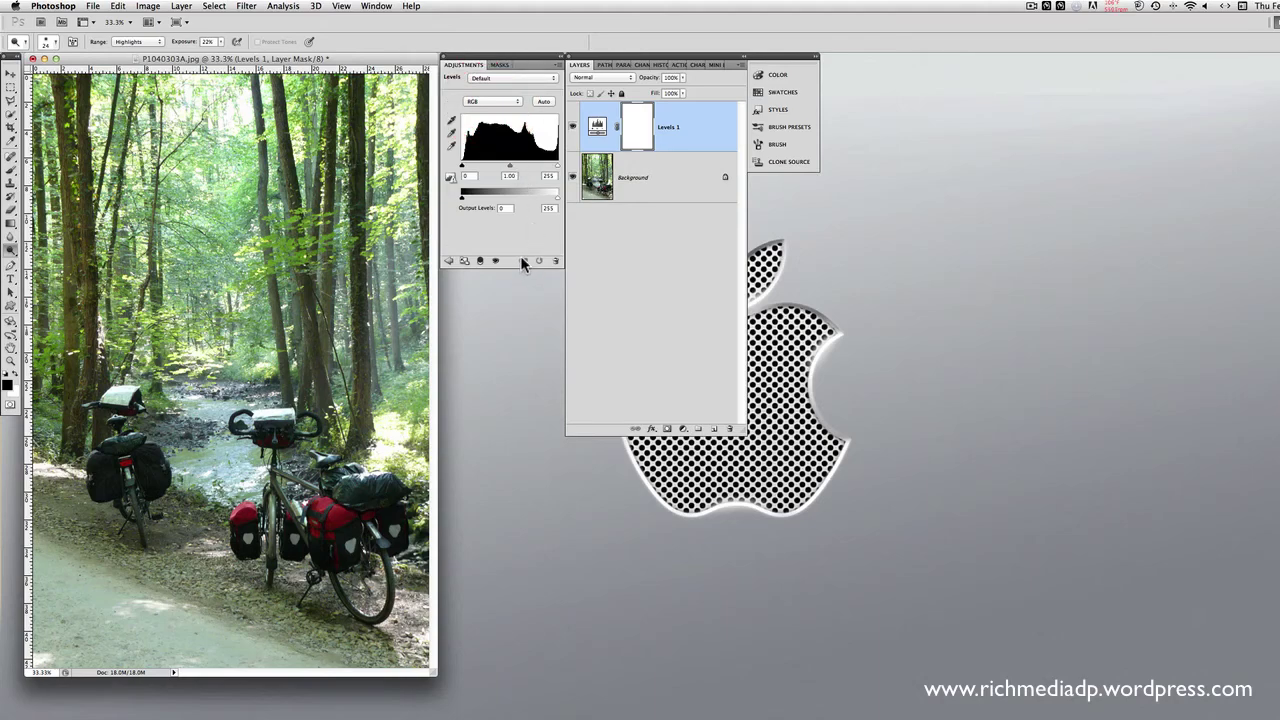
{"action": "left_click_drag", "start_coordinate": [462, 197], "coordinate": [499, 167]}
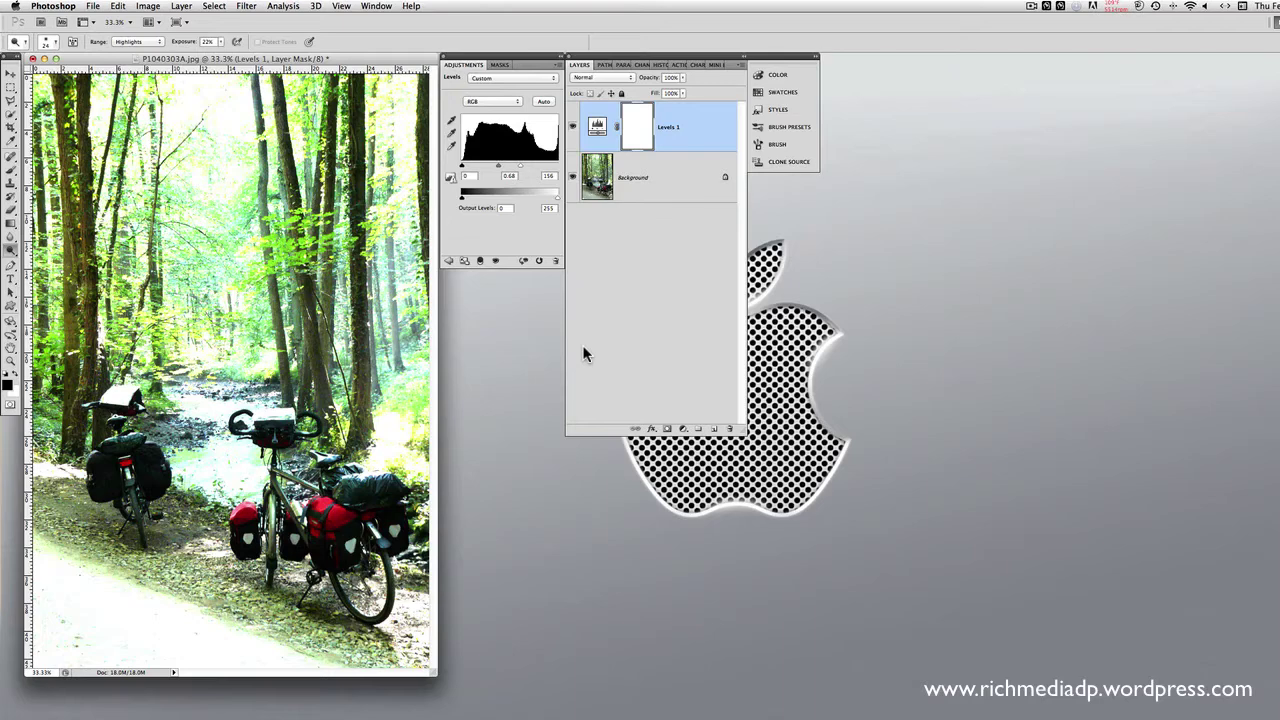
{"action": "left_click", "coordinate": [556, 259]}
{"action": "left_click", "coordinate": [842, 271]}
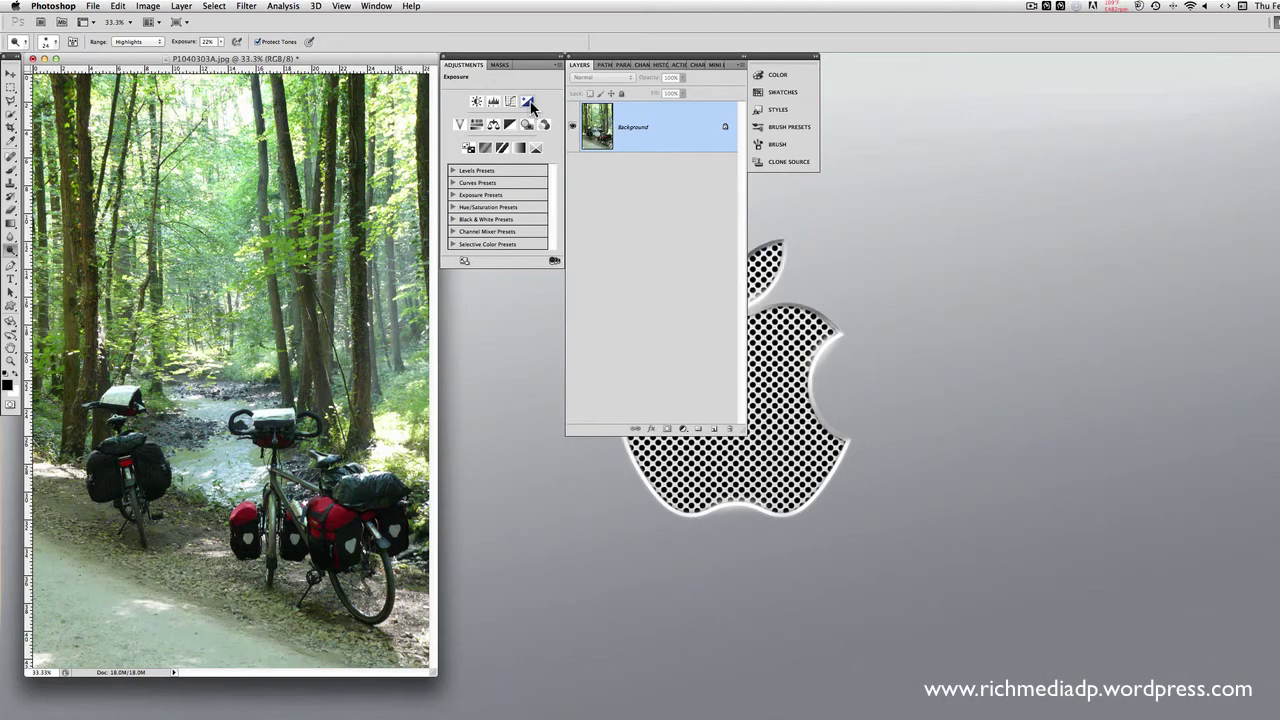
Try a Curves adjustment layer with a steep multi-point RGB curve and the black point at input 100, and delete it.
{"action": "left_click", "coordinate": [512, 102]}
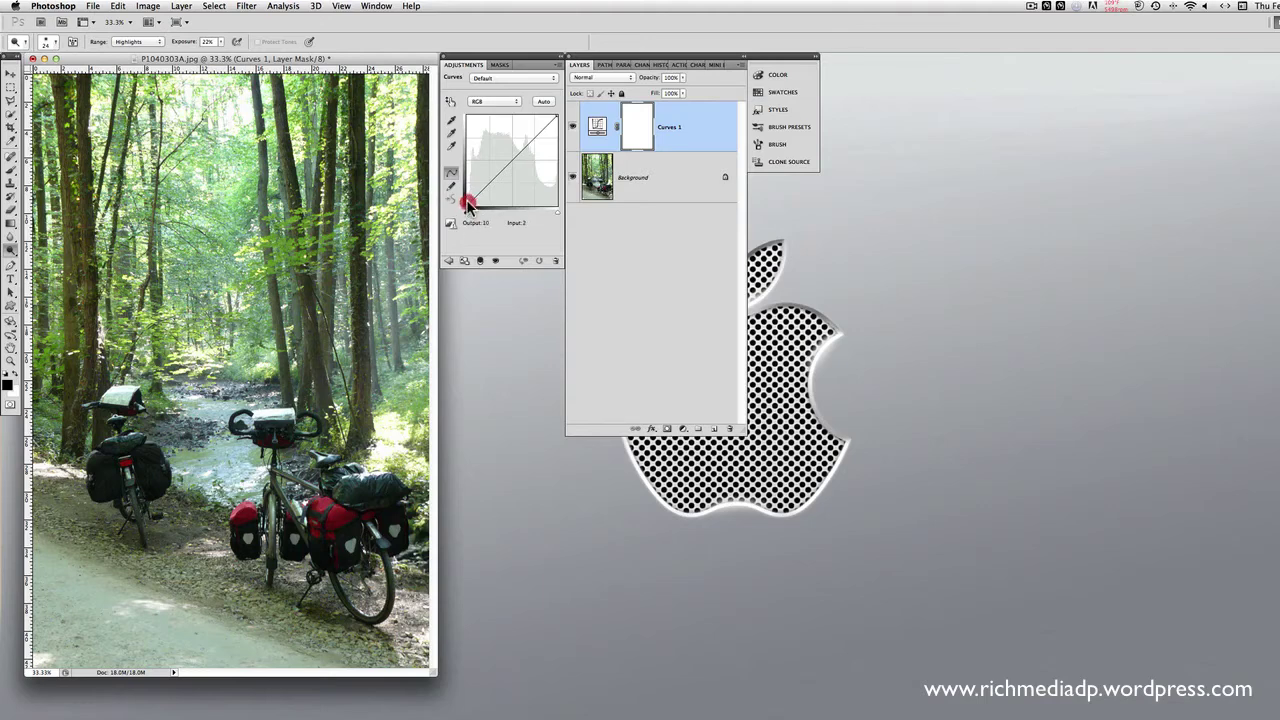
{"action": "left_click_drag", "start_coordinate": [468, 206], "coordinate": [506, 193]}
{"action": "left_click", "coordinate": [526, 162]}
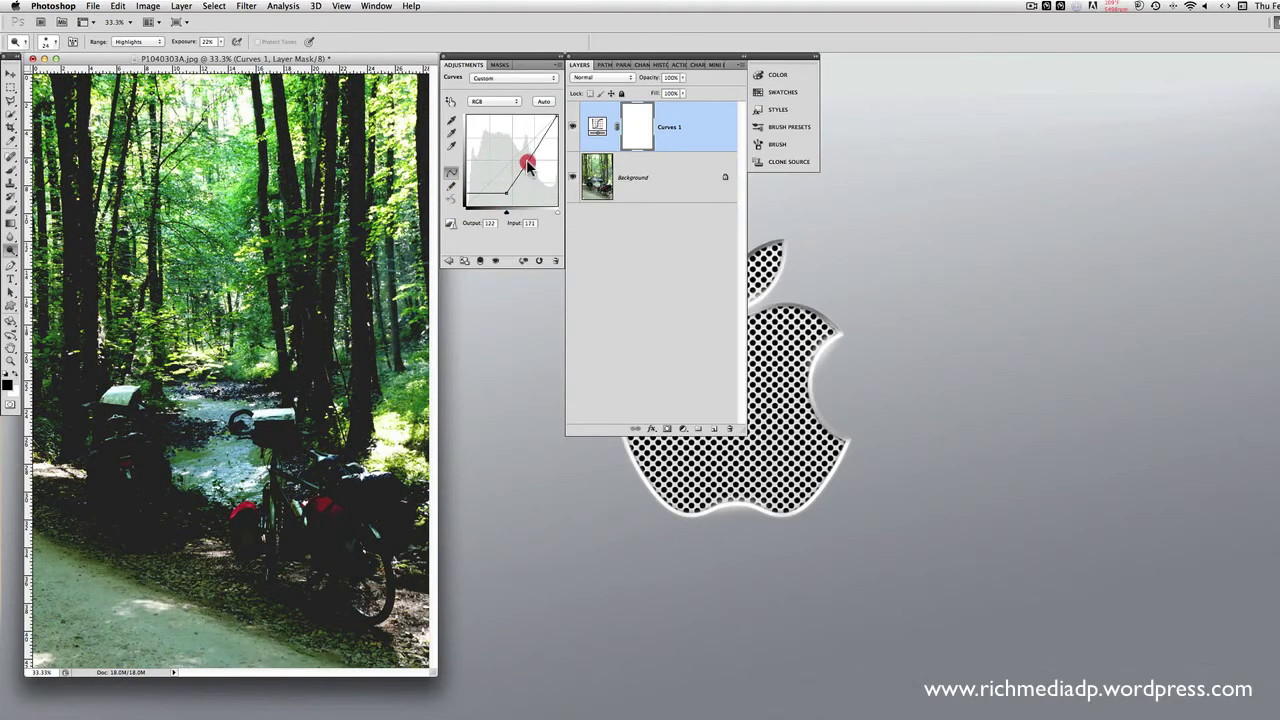
{"action": "mouse_move", "coordinate": [530, 166]}
{"action": "left_mouse_down"}
{"action": "mouse_move", "coordinate": [517, 163]}
{"action": "mouse_move", "coordinate": [530, 130]}
{"action": "mouse_move", "coordinate": [538, 150]}
{"action": "left_mouse_up"}
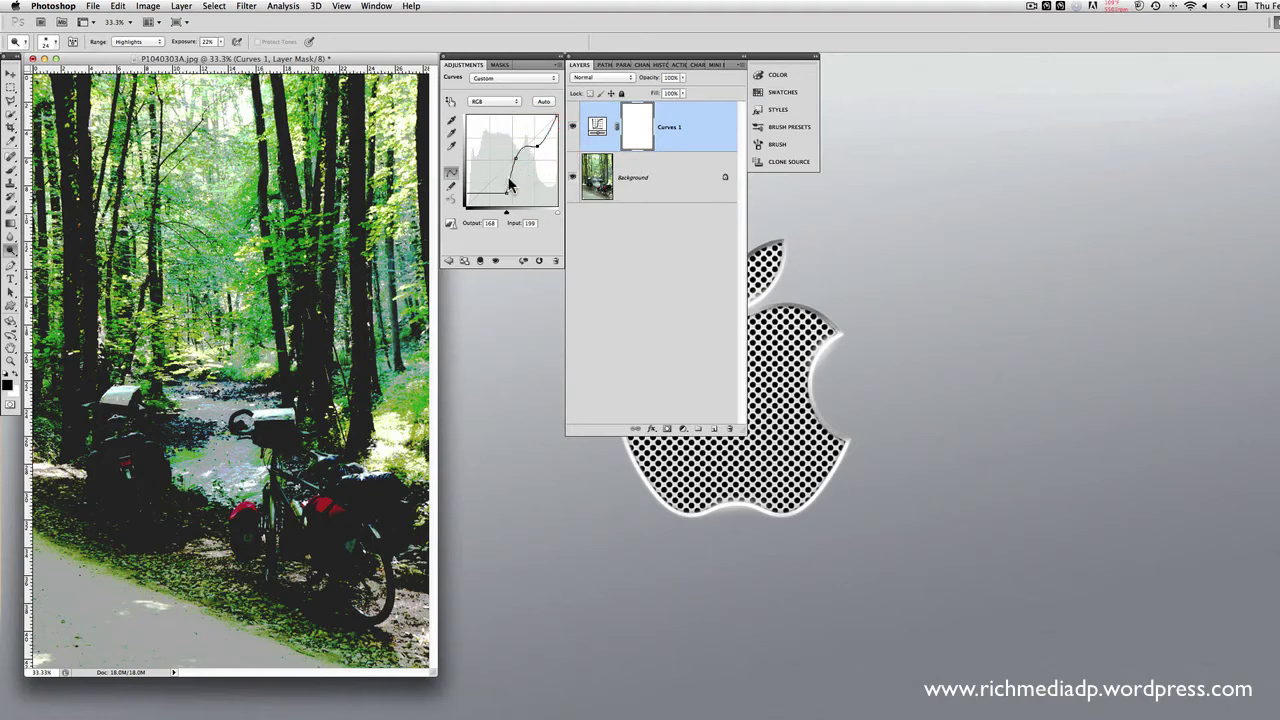
{"action": "left_click_drag", "start_coordinate": [510, 183], "coordinate": [510, 170]}
{"action": "left_click", "coordinate": [517, 144]}
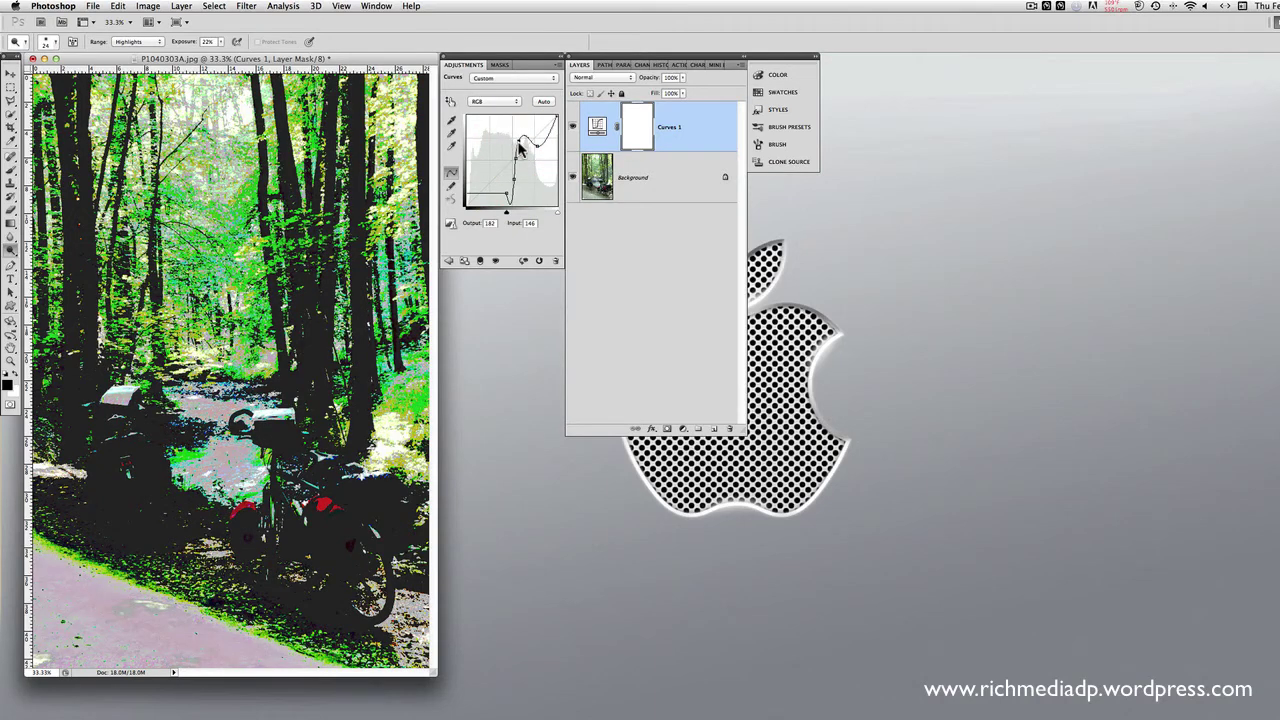
{"action": "mouse_move", "coordinate": [517, 144]}
{"action": "left_mouse_down"}
{"action": "mouse_move", "coordinate": [523, 160]}
{"action": "mouse_move", "coordinate": [524, 149]}
{"action": "left_mouse_up"}
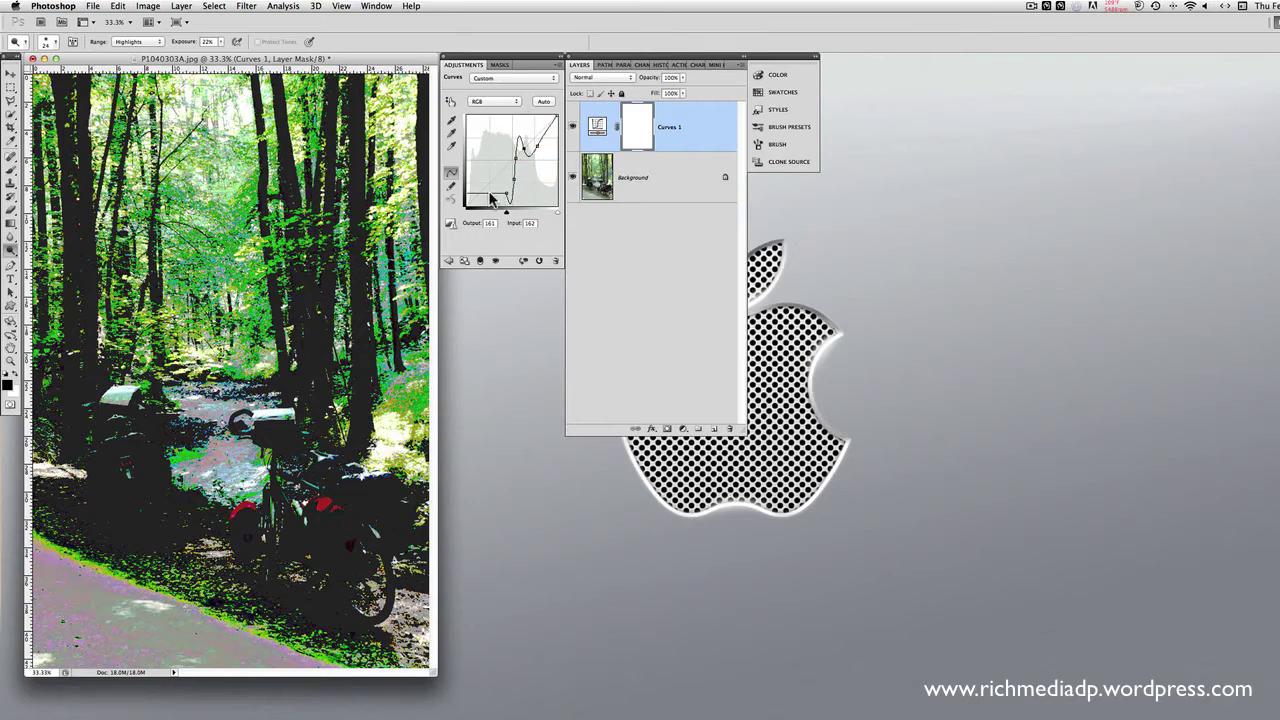
{"action": "mouse_move", "coordinate": [490, 200]}
{"action": "left_mouse_down"}
{"action": "mouse_move", "coordinate": [491, 185]}
{"action": "mouse_move", "coordinate": [487, 208]}
{"action": "left_mouse_up"}
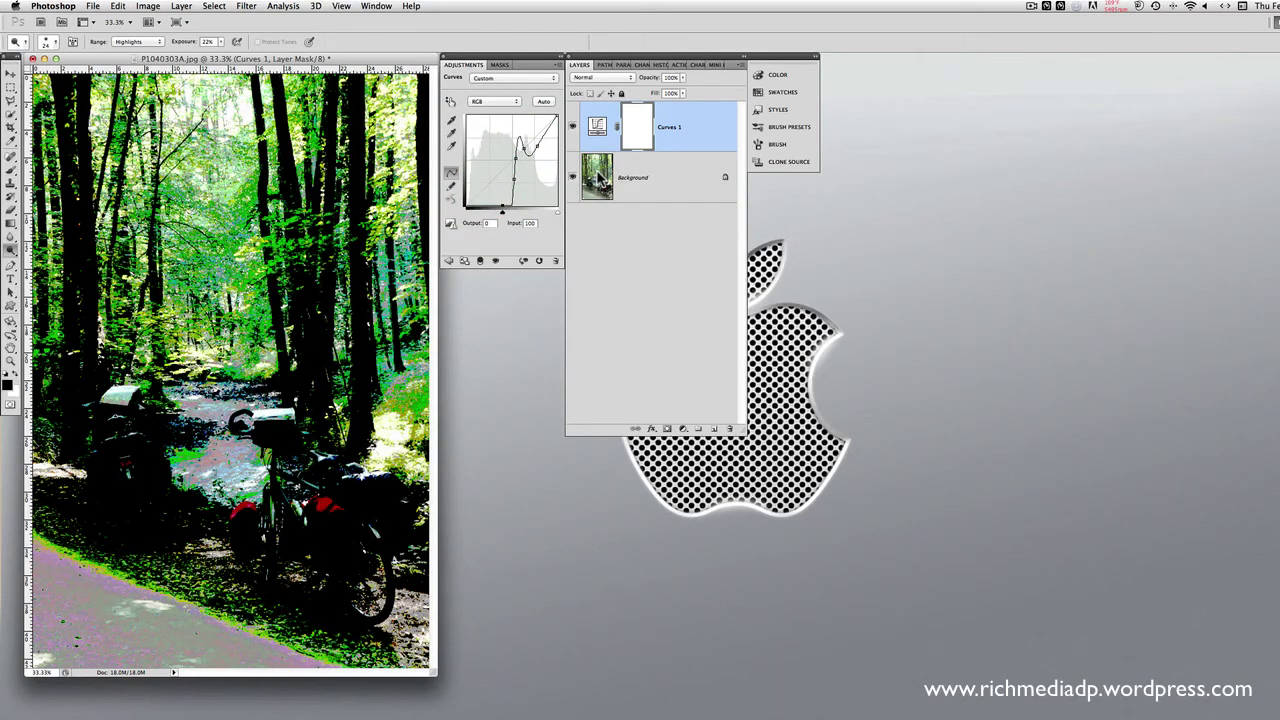
{"action": "left_click", "coordinate": [556, 260]}
{"action": "left_click", "coordinate": [829, 272]}
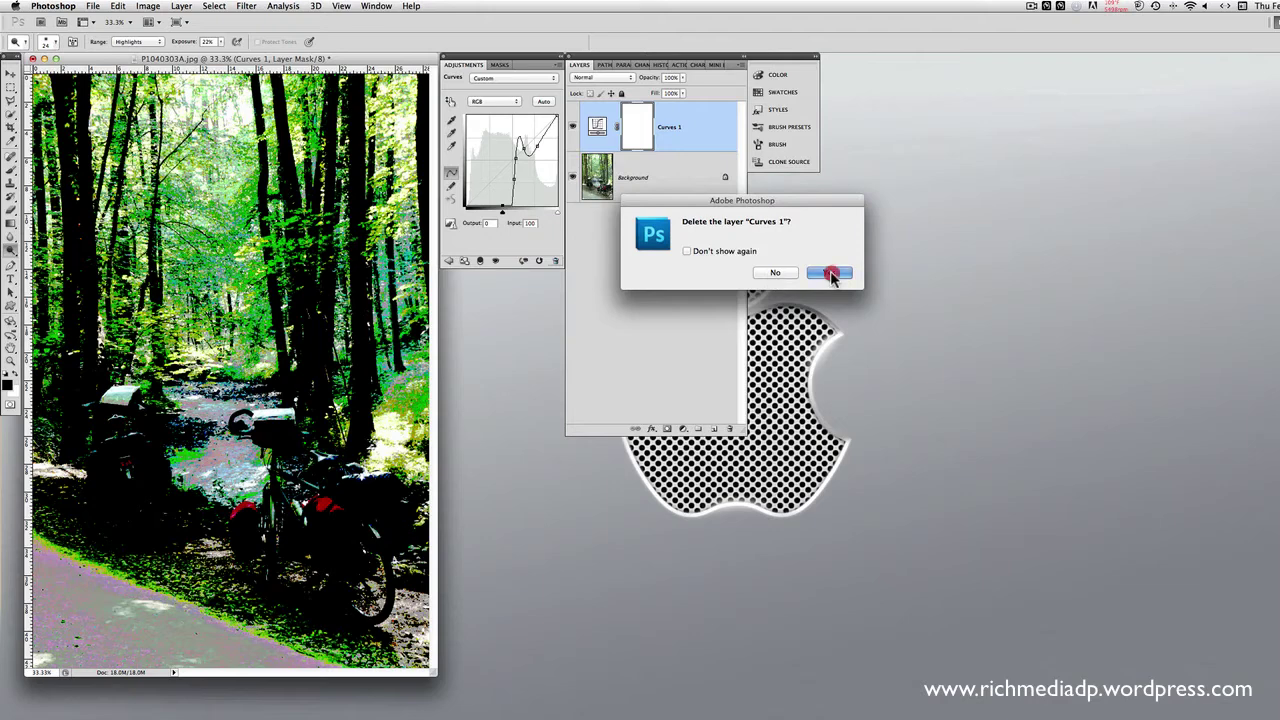
Add an Exposure adjustment layer with exposure +1.50, offset +0.0183 and gamma correction about 2.3.
{"action": "left_click", "coordinate": [526, 102]}
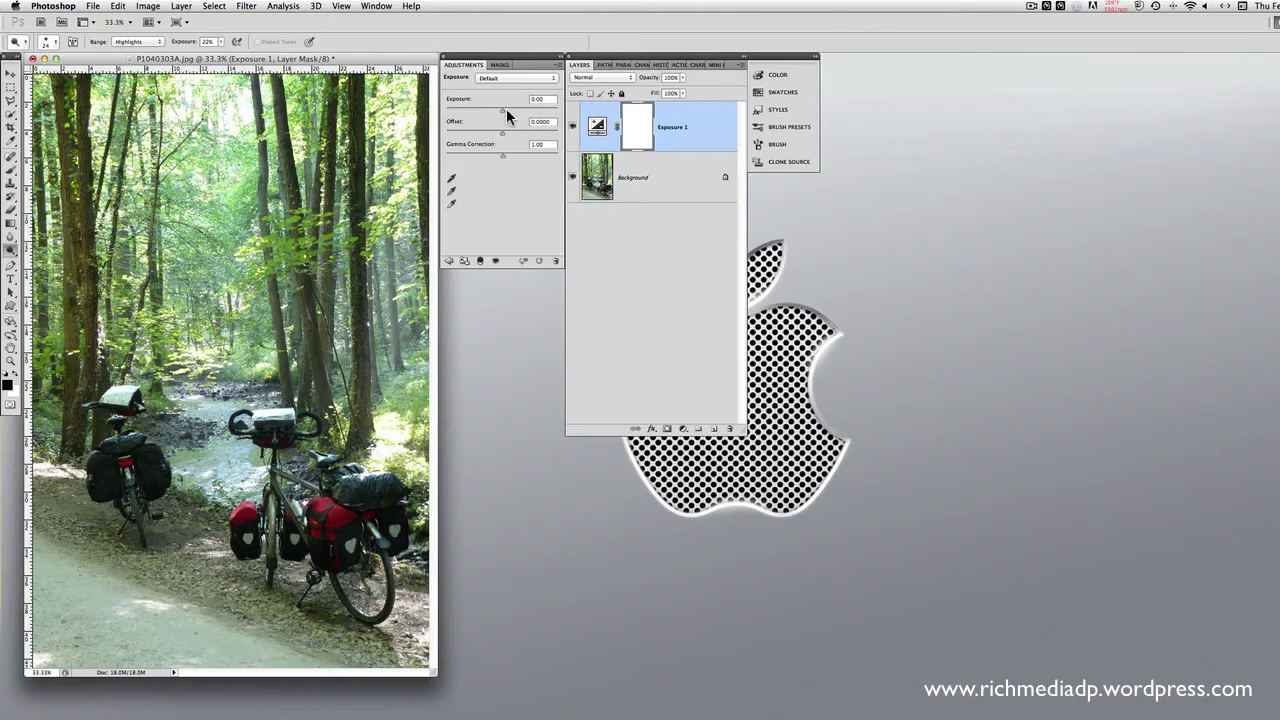
{"action": "left_click_drag", "start_coordinate": [503, 109], "coordinate": [470, 157]}
{"action": "left_click", "coordinate": [498, 141]}
{"action": "left_click", "coordinate": [472, 137]}
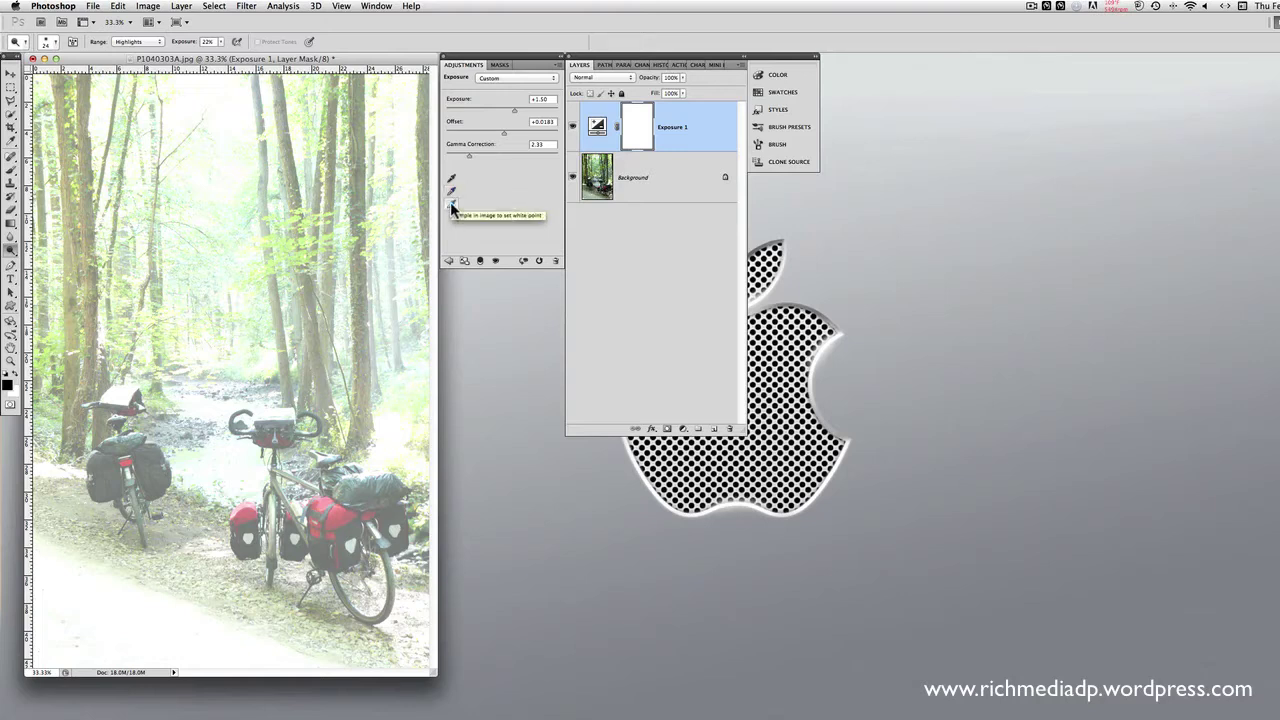
Sample black, gray and white points in the photo for the Exposure adjustment, and delete that adjustment layer.
{"action": "left_click", "coordinate": [452, 181]}
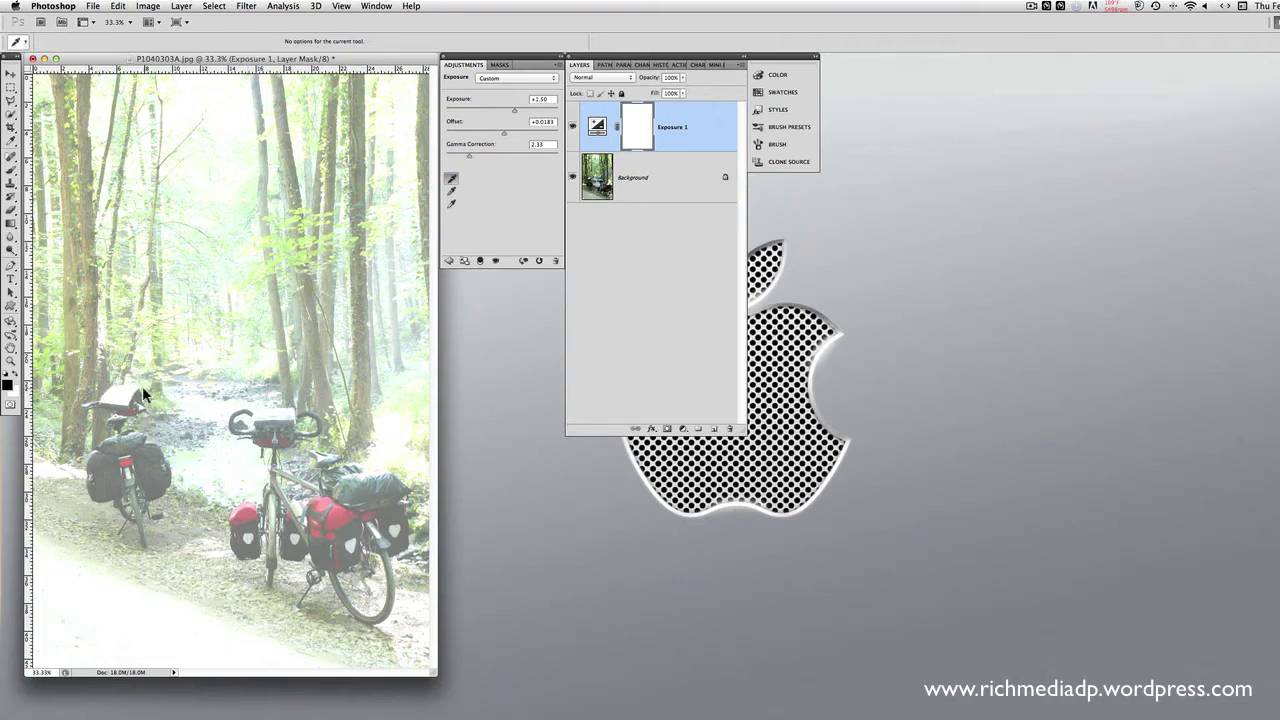
{"action": "left_click", "coordinate": [292, 549]}
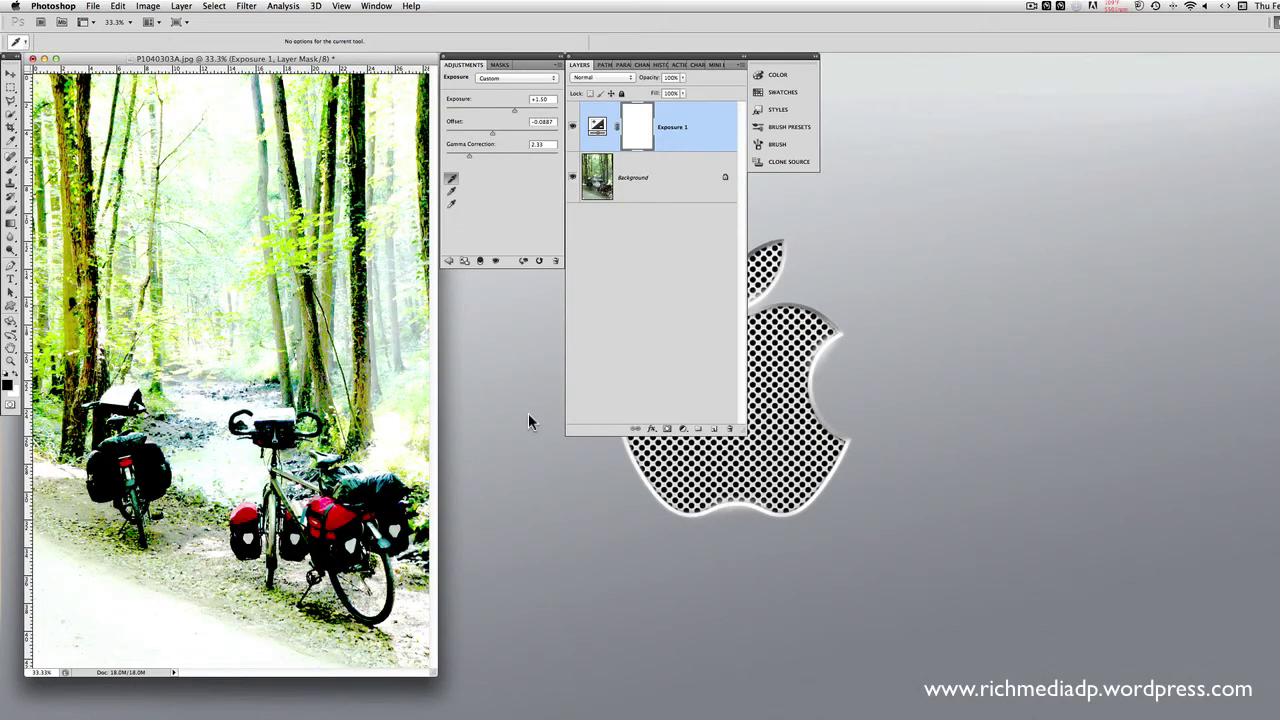
{"action": "left_click", "coordinate": [451, 191]}
{"action": "left_click", "coordinate": [273, 300]}
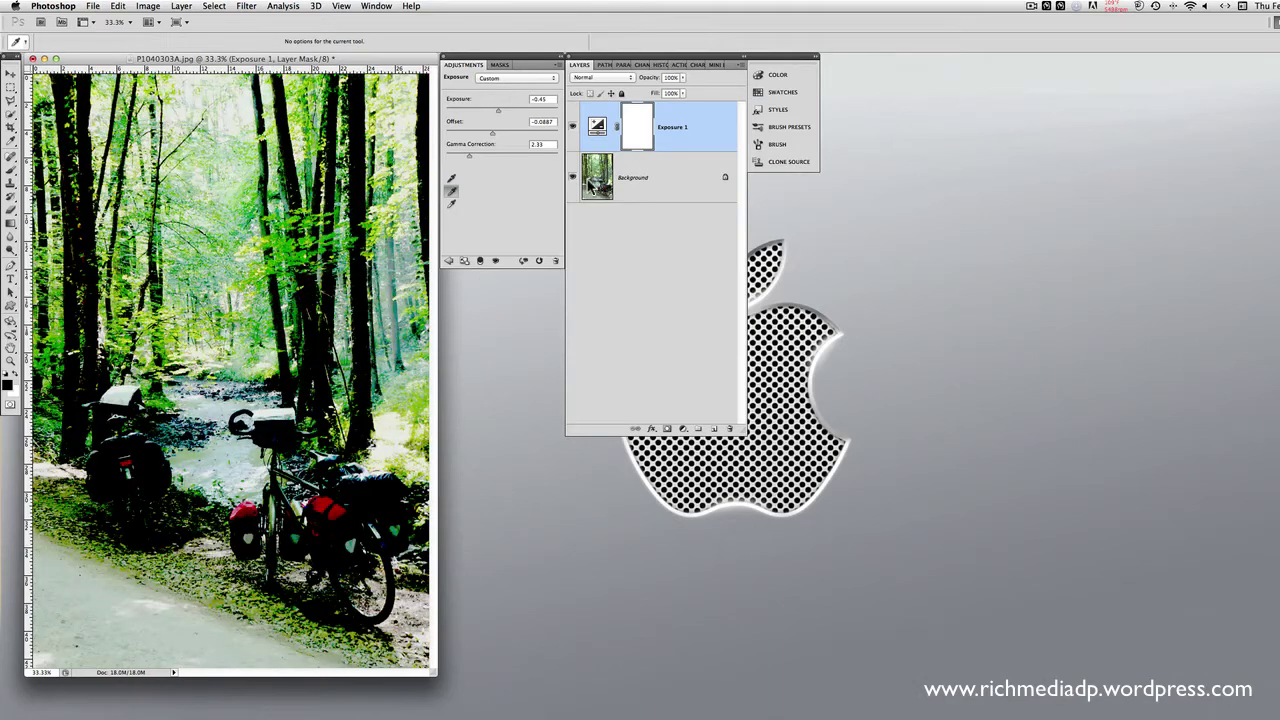
{"action": "left_click", "coordinate": [451, 203]}
{"action": "left_click", "coordinate": [397, 436]}
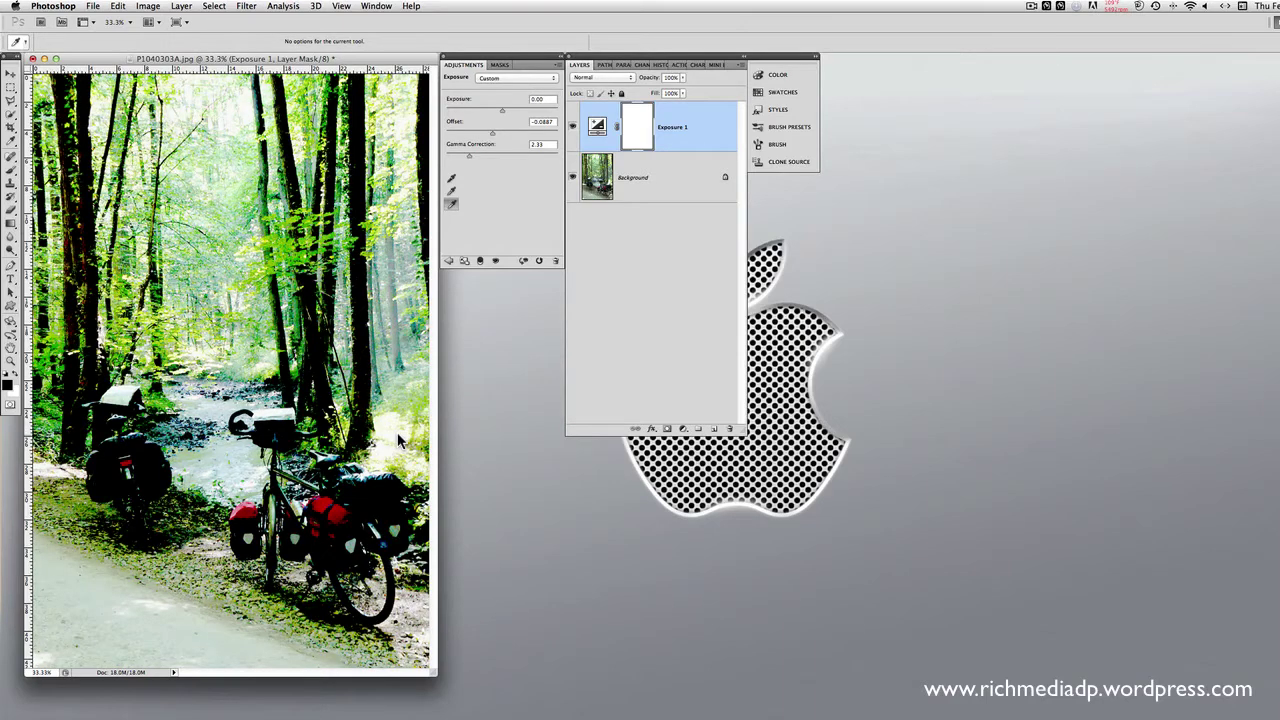
{"action": "left_click", "coordinate": [146, 462]}
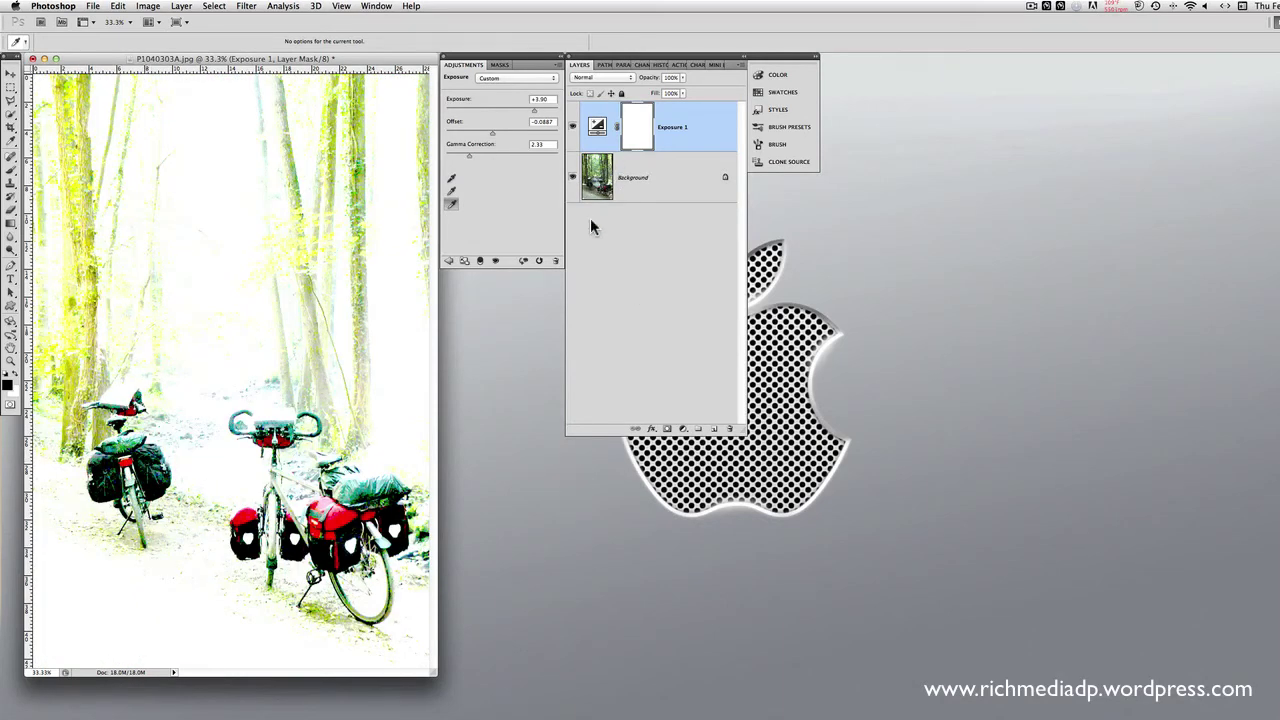
{"action": "left_click", "coordinate": [557, 261]}
{"action": "left_click", "coordinate": [829, 271]}
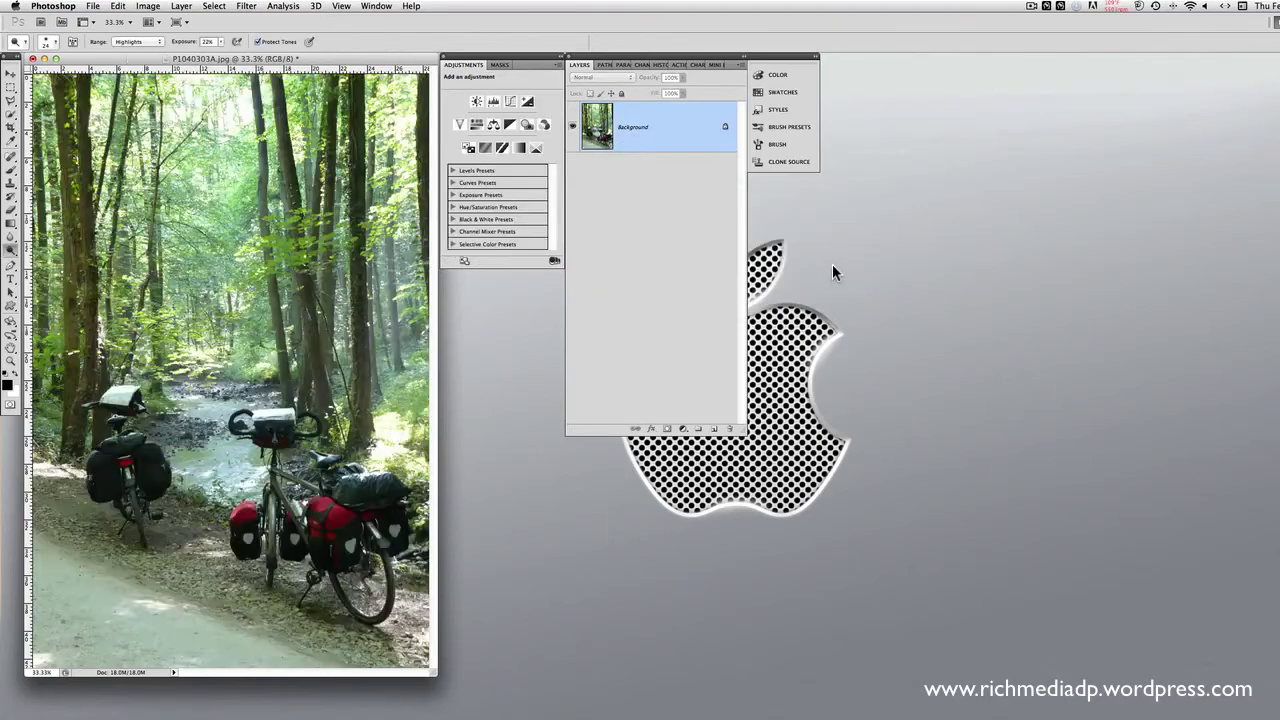
Add a Vibrance adjustment layer above the Background with vibrance +55 and saturation -40.
{"action": "left_click", "coordinate": [460, 124]}
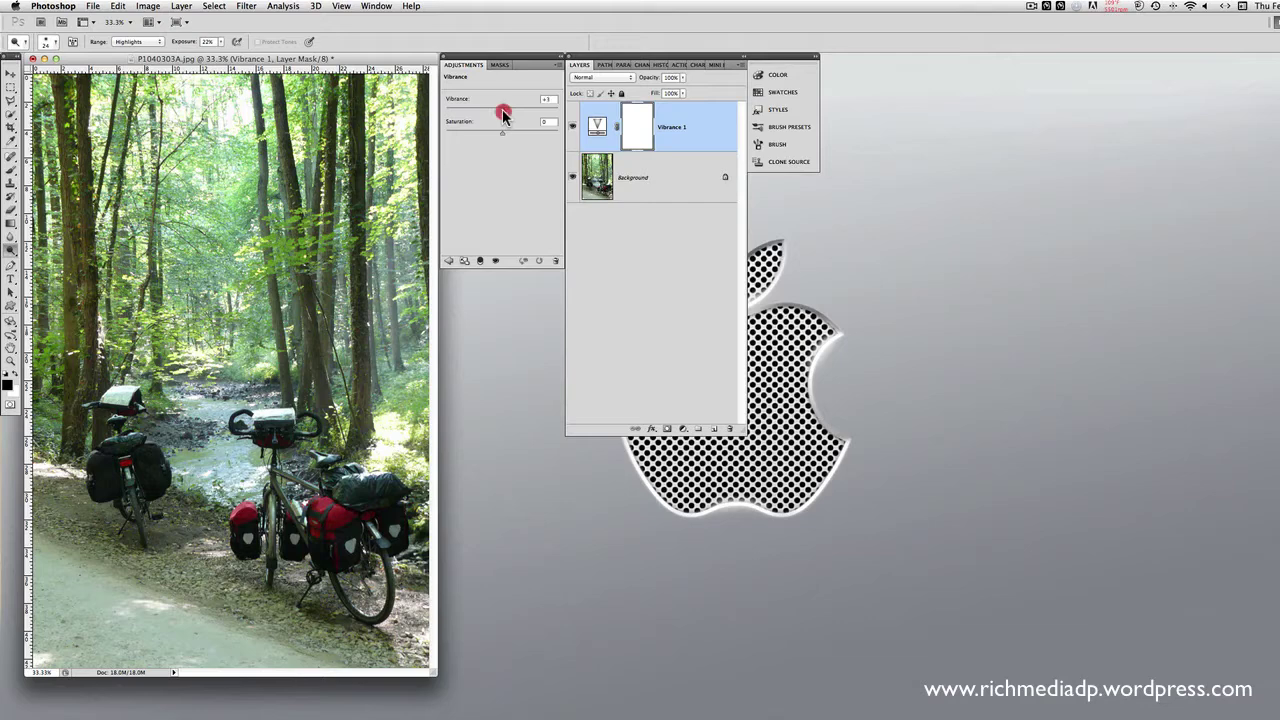
{"action": "left_click_drag", "start_coordinate": [502, 112], "coordinate": [461, 129]}
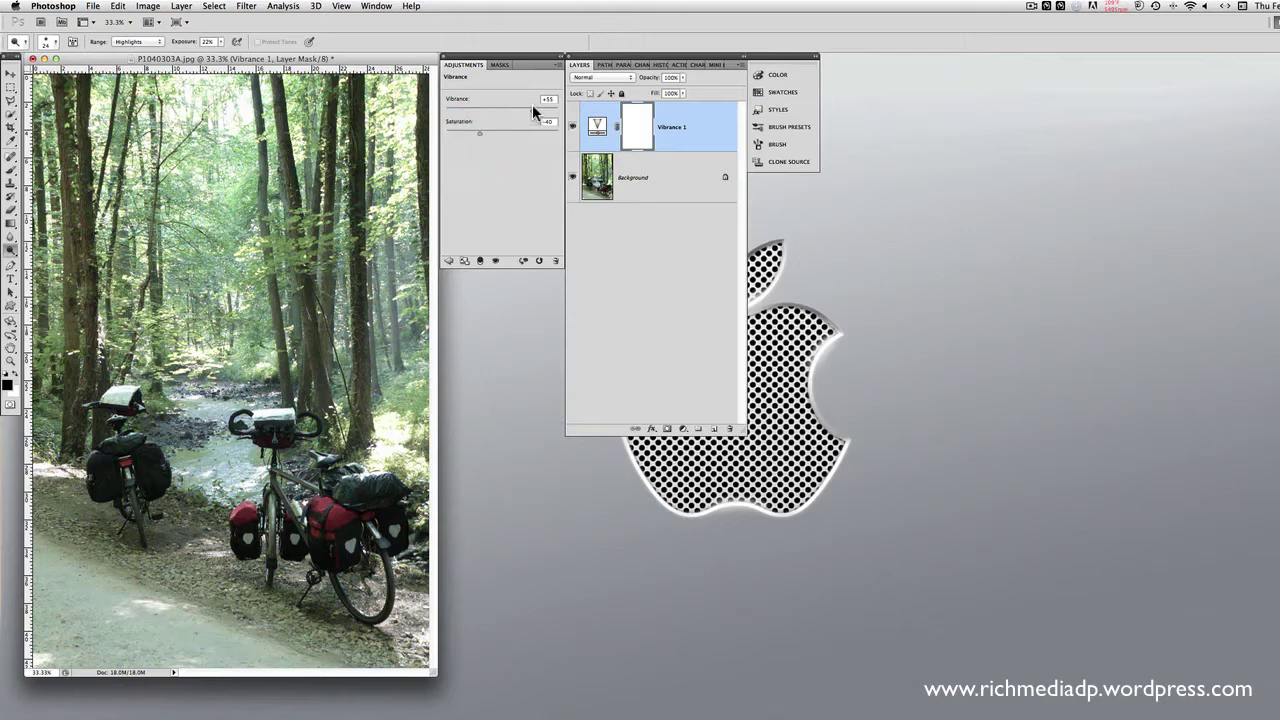
Try vibrance +100 with reduced saturation on the Vibrance layer, and set vibrance to -41 and saturation to +9.
{"action": "left_click_drag", "start_coordinate": [537, 113], "coordinate": [563, 117]}
{"action": "mouse_move", "coordinate": [480, 132]}
{"action": "left_mouse_down"}
{"action": "mouse_move", "coordinate": [452, 134]}
{"action": "mouse_move", "coordinate": [468, 135]}
{"action": "left_mouse_up"}
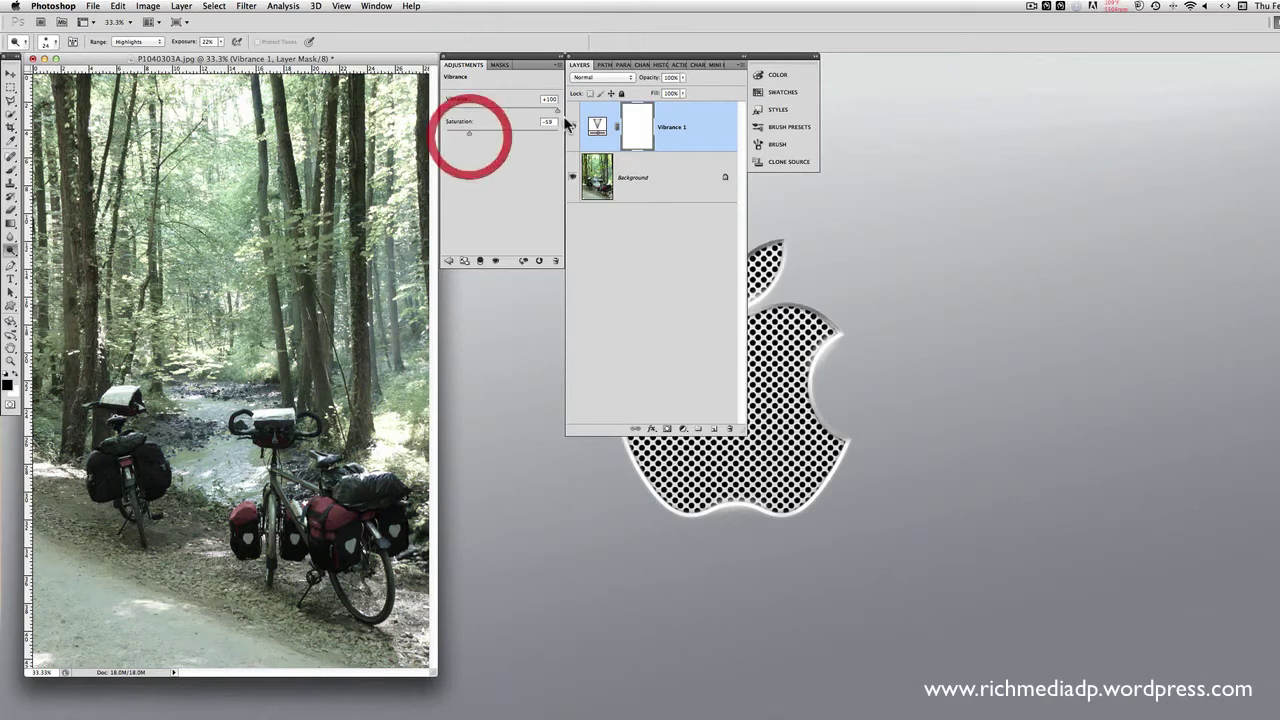
{"action": "mouse_move", "coordinate": [557, 112]}
{"action": "left_mouse_down"}
{"action": "mouse_move", "coordinate": [514, 117]}
{"action": "mouse_move", "coordinate": [566, 126]}
{"action": "left_mouse_up"}
{"action": "mouse_move", "coordinate": [469, 133]}
{"action": "left_mouse_down"}
{"action": "mouse_move", "coordinate": [573, 134]}
{"action": "mouse_move", "coordinate": [479, 115]}
{"action": "left_mouse_up"}
{"action": "left_click_drag", "start_coordinate": [557, 133], "coordinate": [506, 133]}
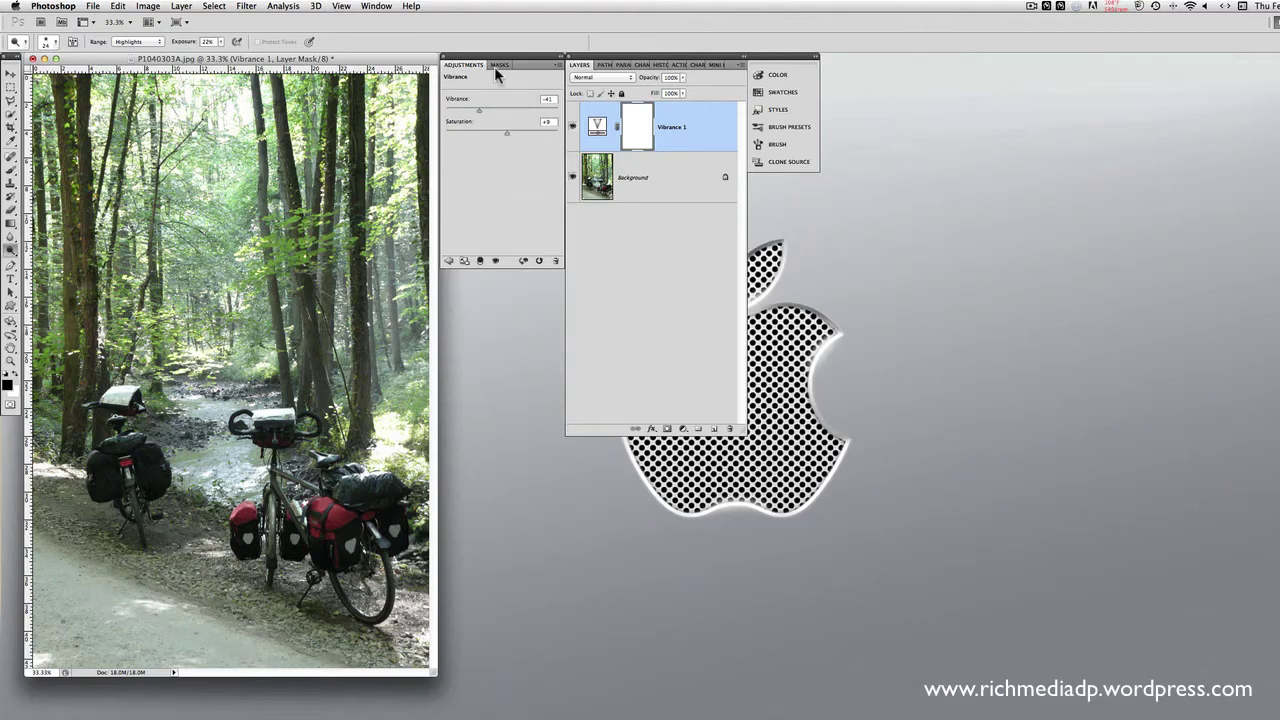
{"action": "left_click", "coordinate": [372, 6]}
{"action": "mouse_move", "coordinate": [347, 6]}
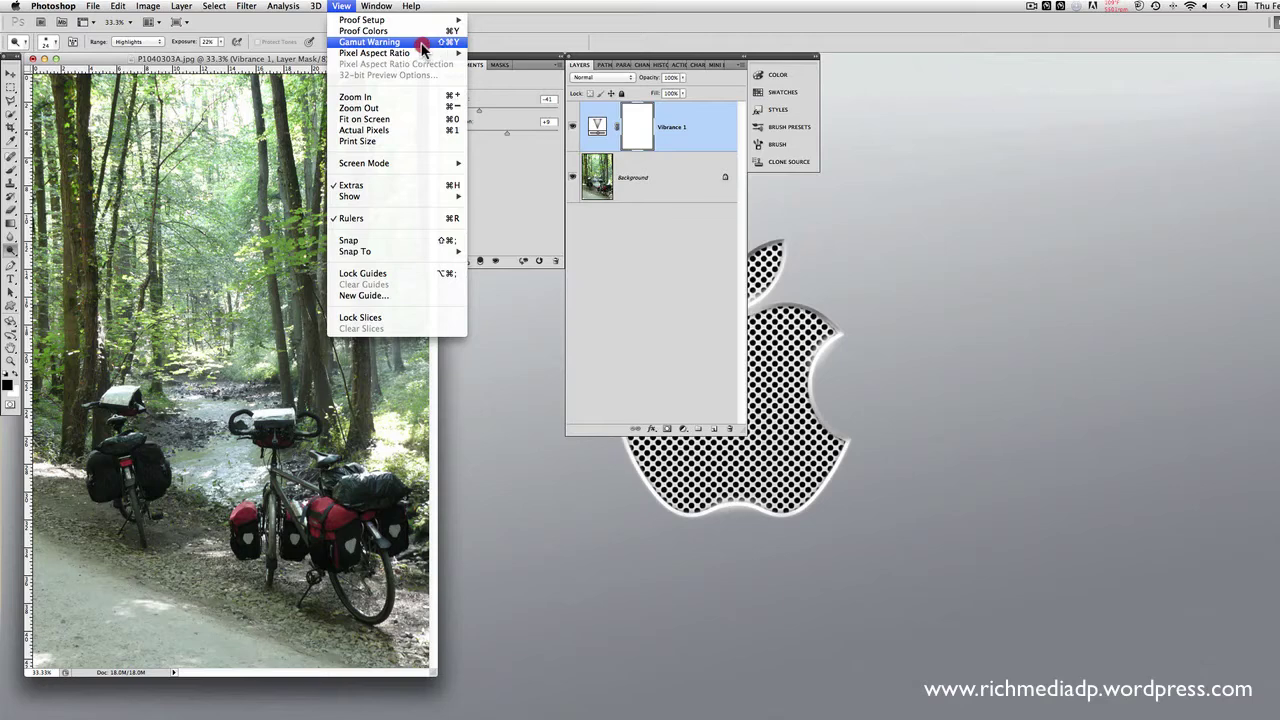
{"action": "left_click", "coordinate": [506, 42]}
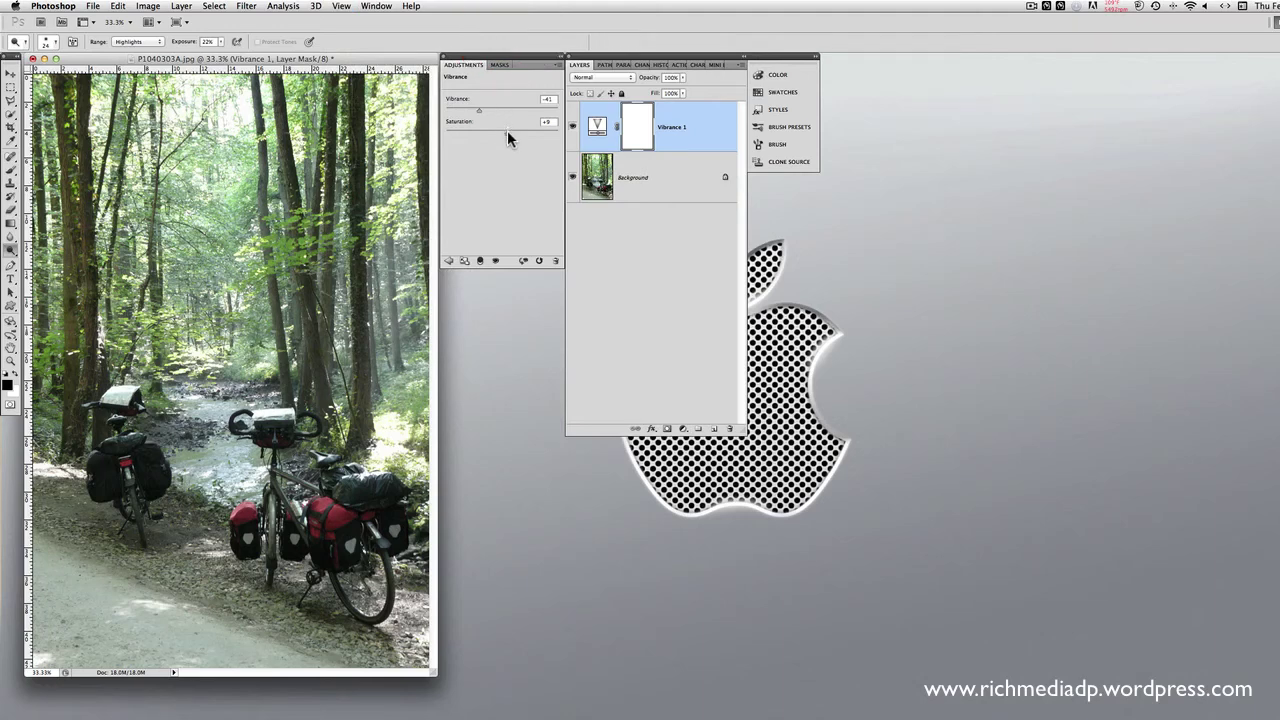
Delete the Vibrance adjustment layer above the Background.
{"action": "left_click", "coordinate": [557, 262]}
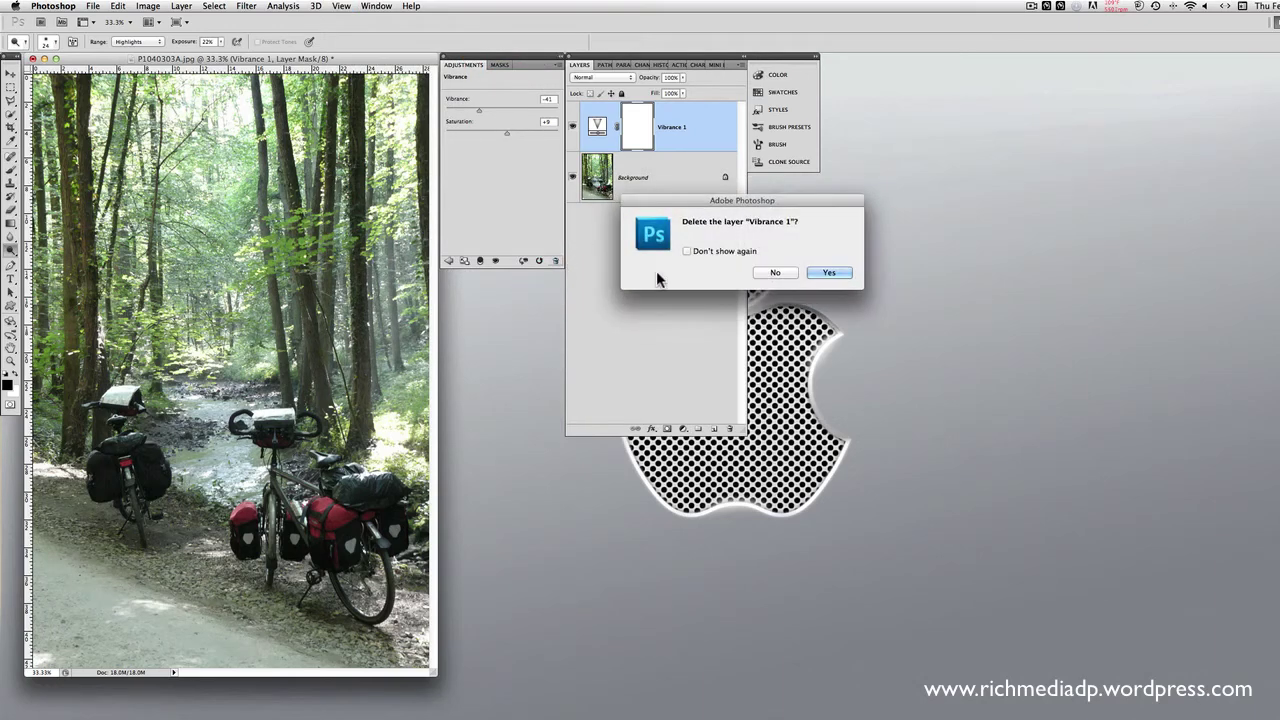
{"action": "left_click", "coordinate": [831, 274]}
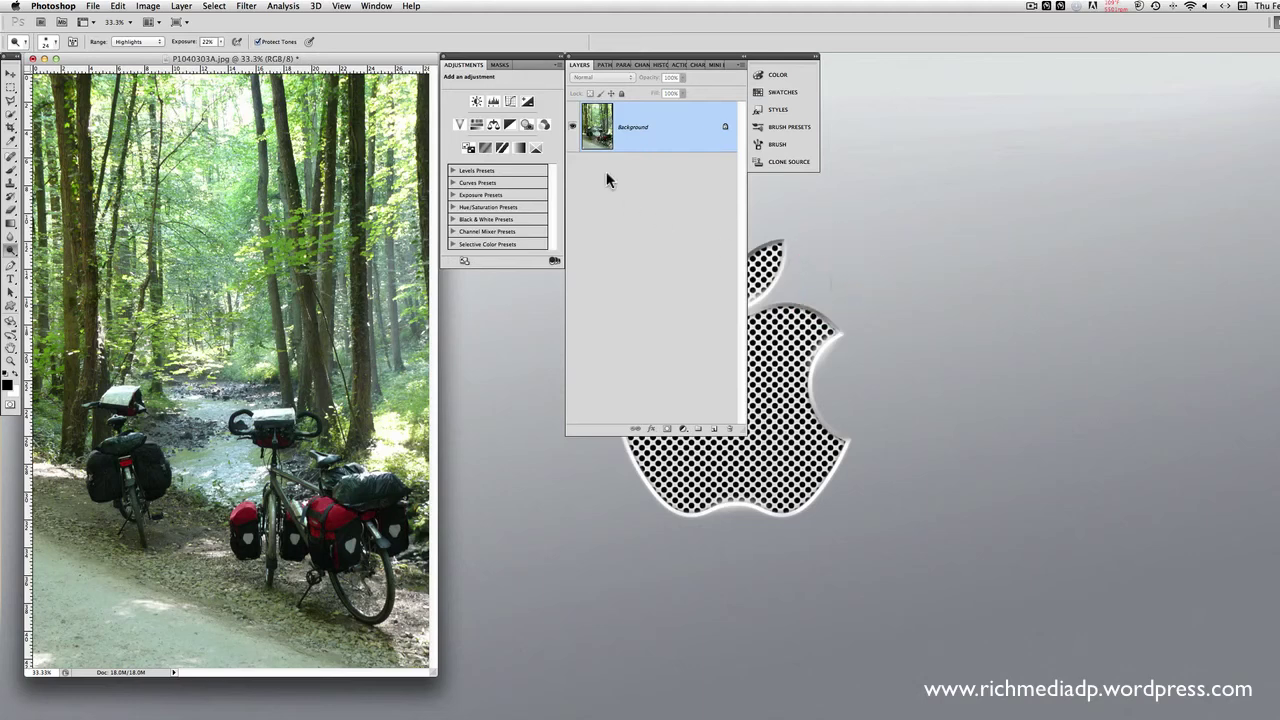
Try a Hue/Saturation adjustment layer with hue +129, saturation +1 and lightness -3, and delete it.
{"action": "left_click", "coordinate": [477, 125]}
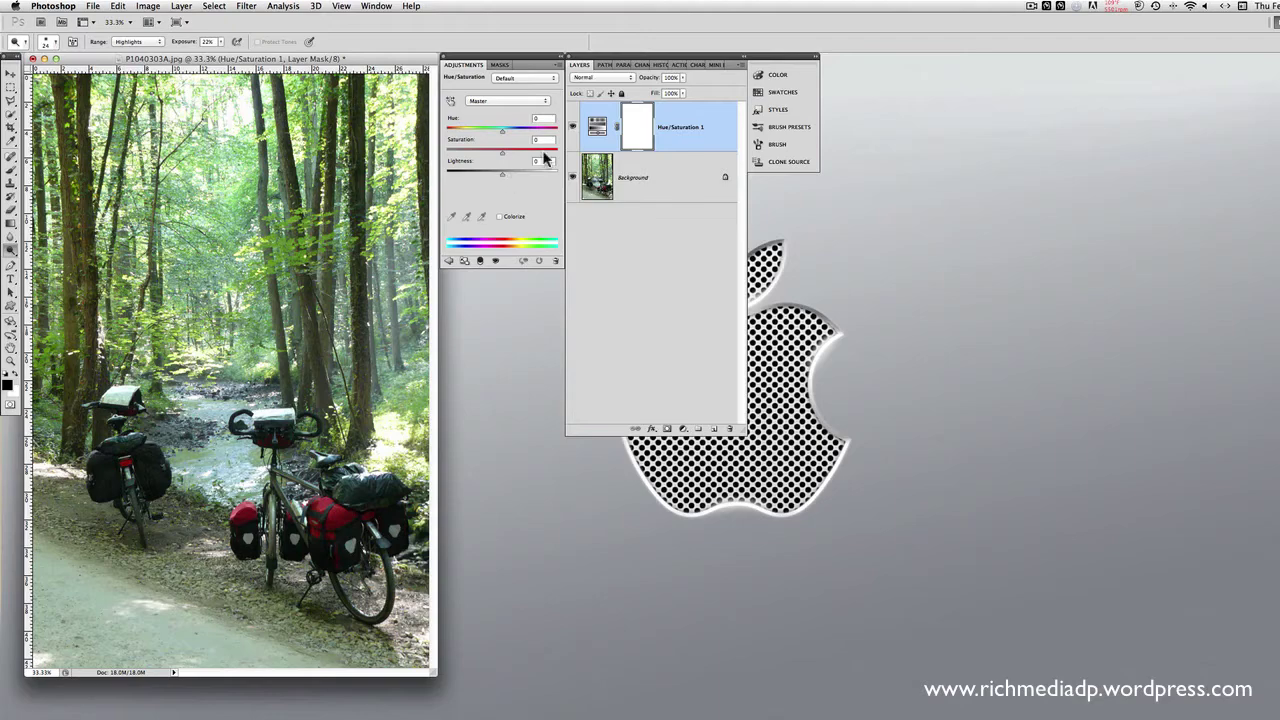
{"action": "left_click_drag", "start_coordinate": [501, 151], "coordinate": [501, 184]}
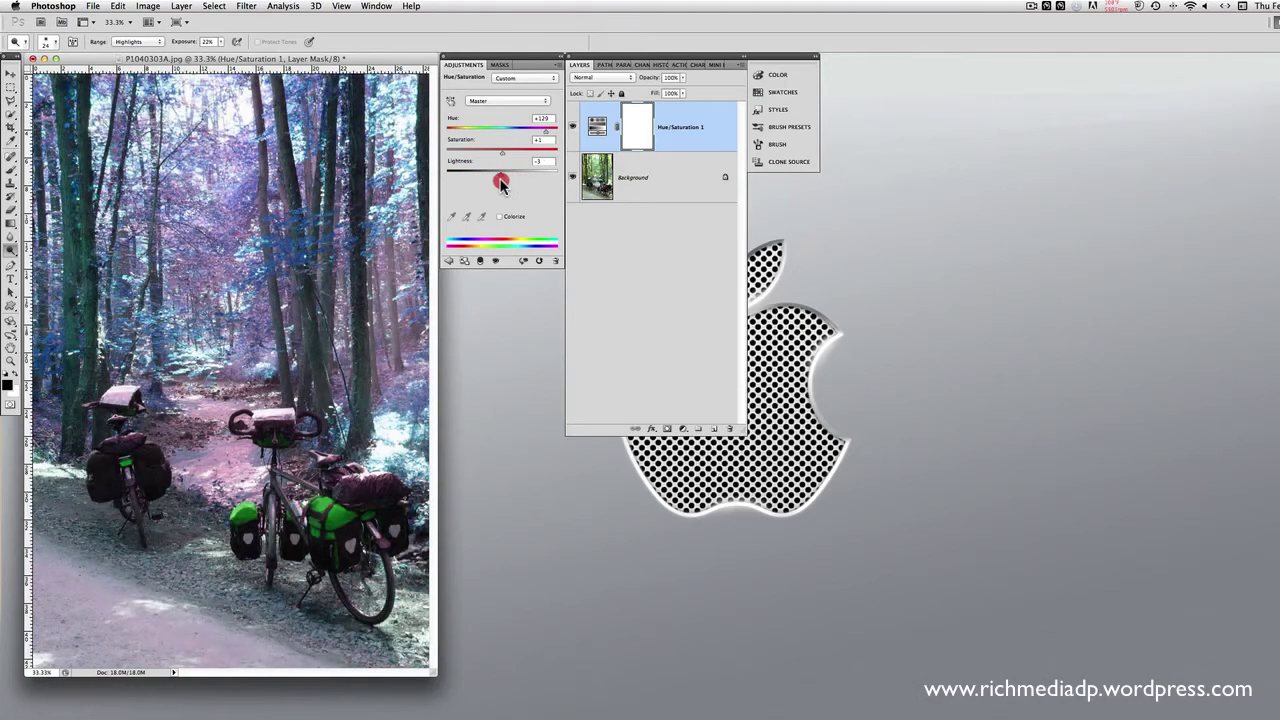
{"action": "left_click", "coordinate": [556, 261]}
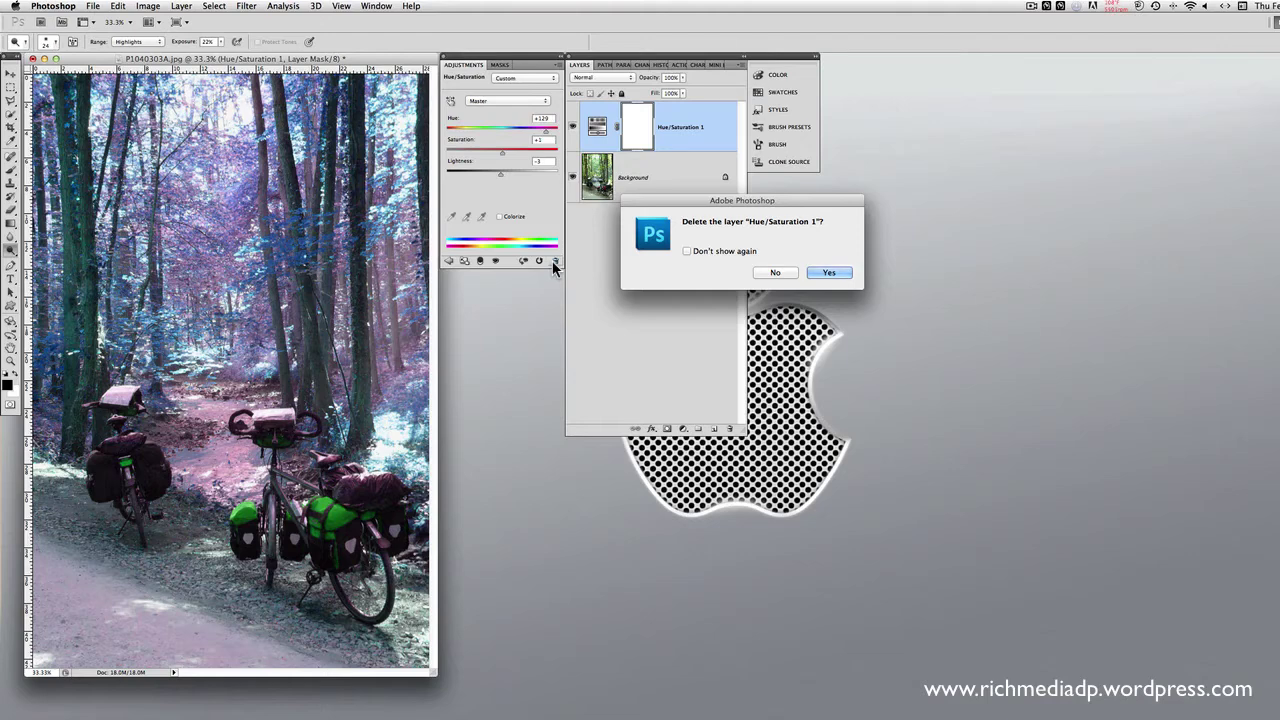
{"action": "left_click", "coordinate": [829, 272]}
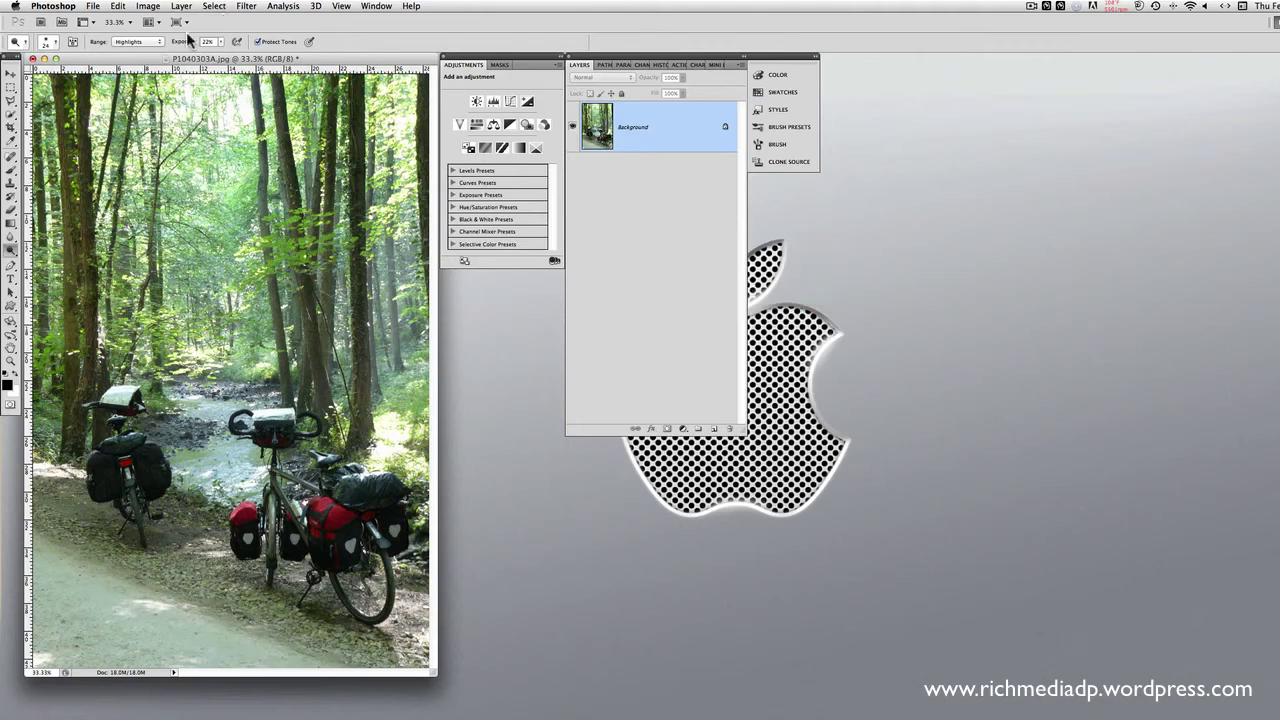
{"action": "left_click", "coordinate": [118, 6]}
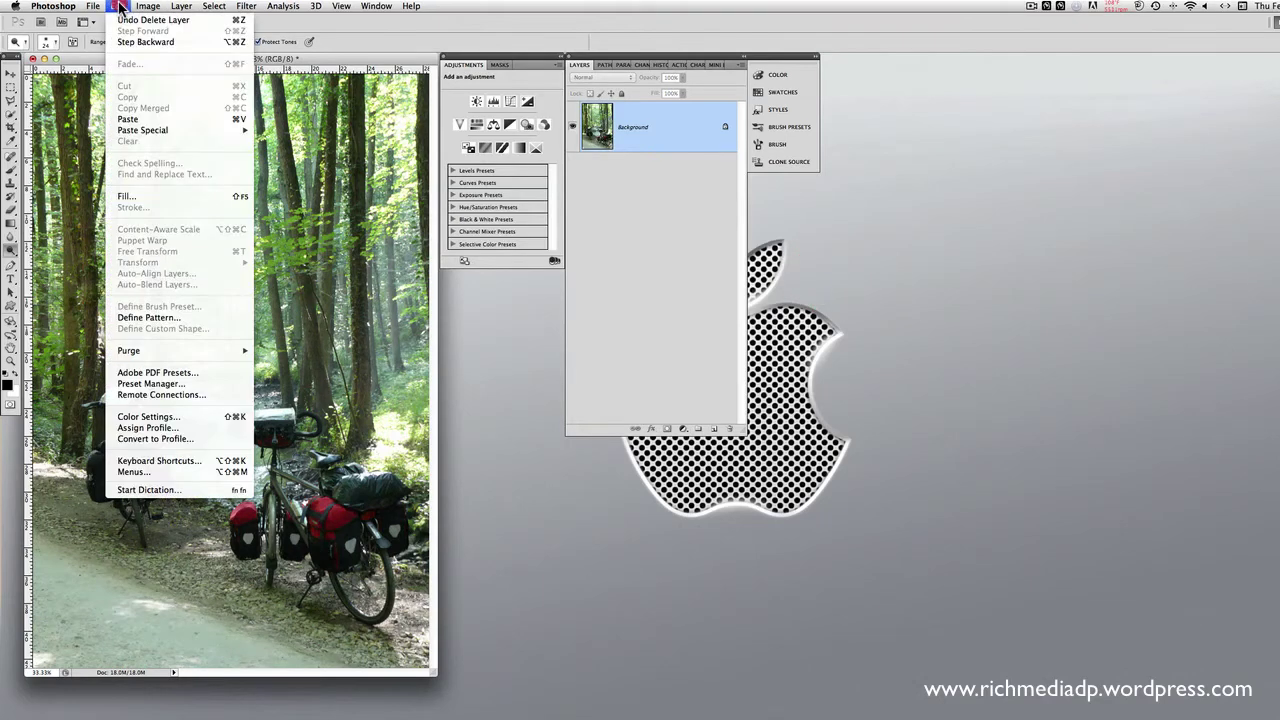
{"action": "mouse_move", "coordinate": [152, 7]}
{"action": "mouse_move", "coordinate": [172, 46]}
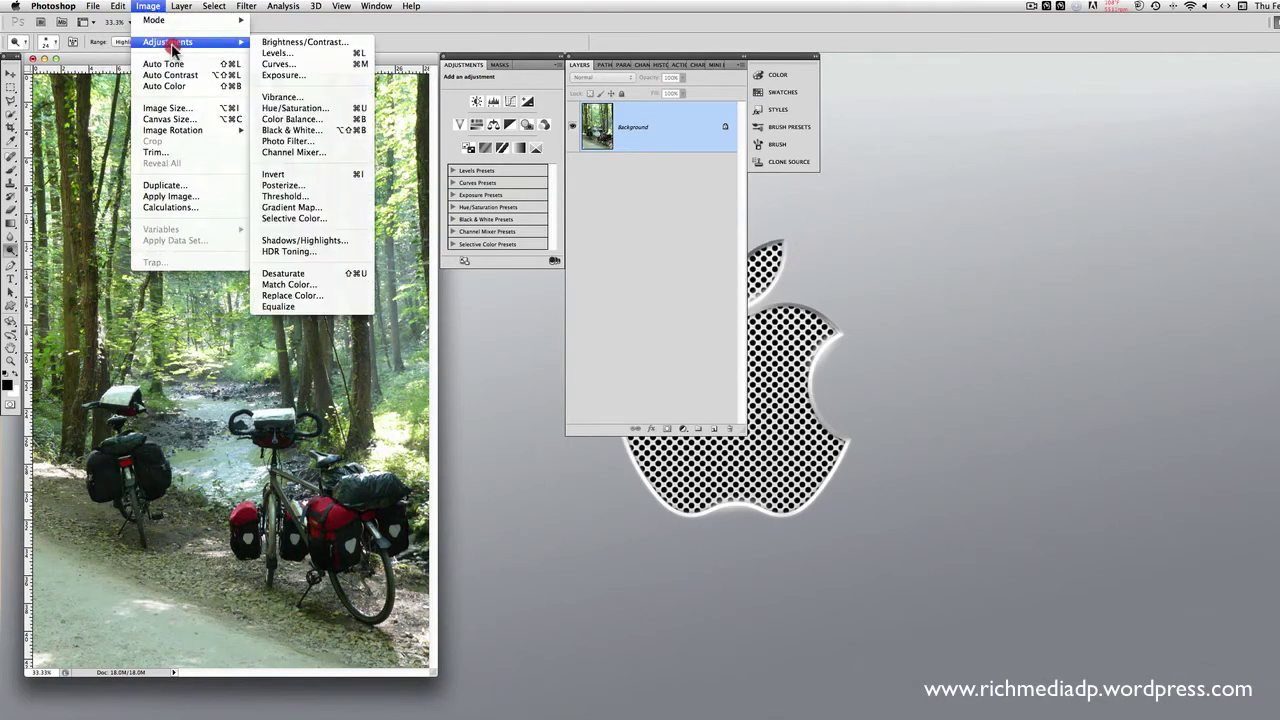
{"action": "left_click", "coordinate": [655, 137]}
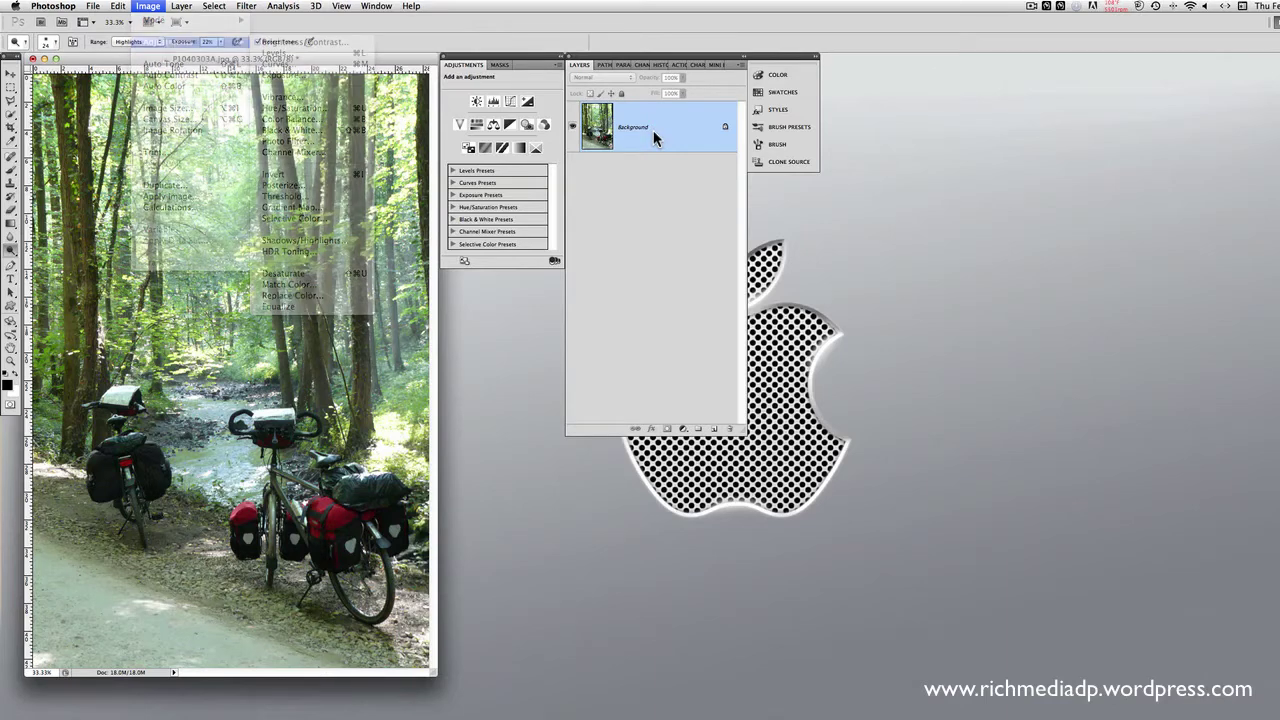
Try a Color Balance adjustment layer with midtones at cyan-red +25, magenta-green -66 and yellow-blue +57, and delete it.
{"action": "left_click", "coordinate": [493, 124]}
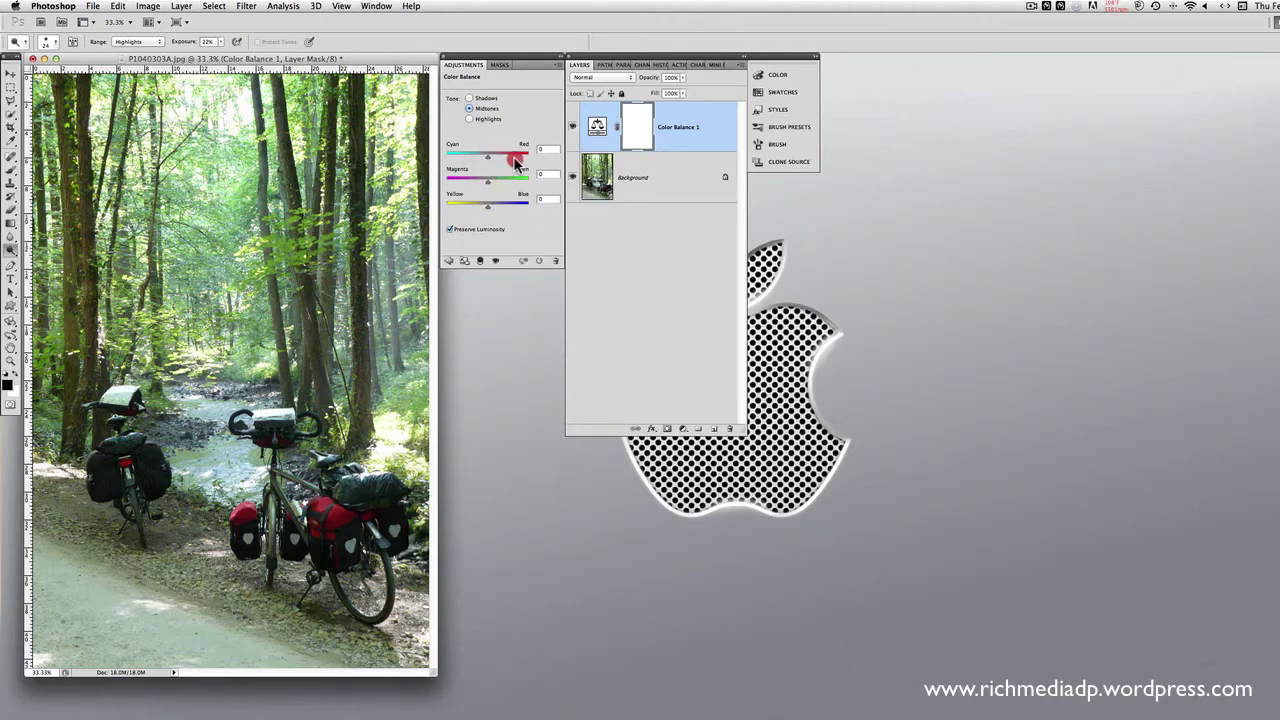
{"action": "left_click_drag", "start_coordinate": [487, 155], "coordinate": [461, 184]}
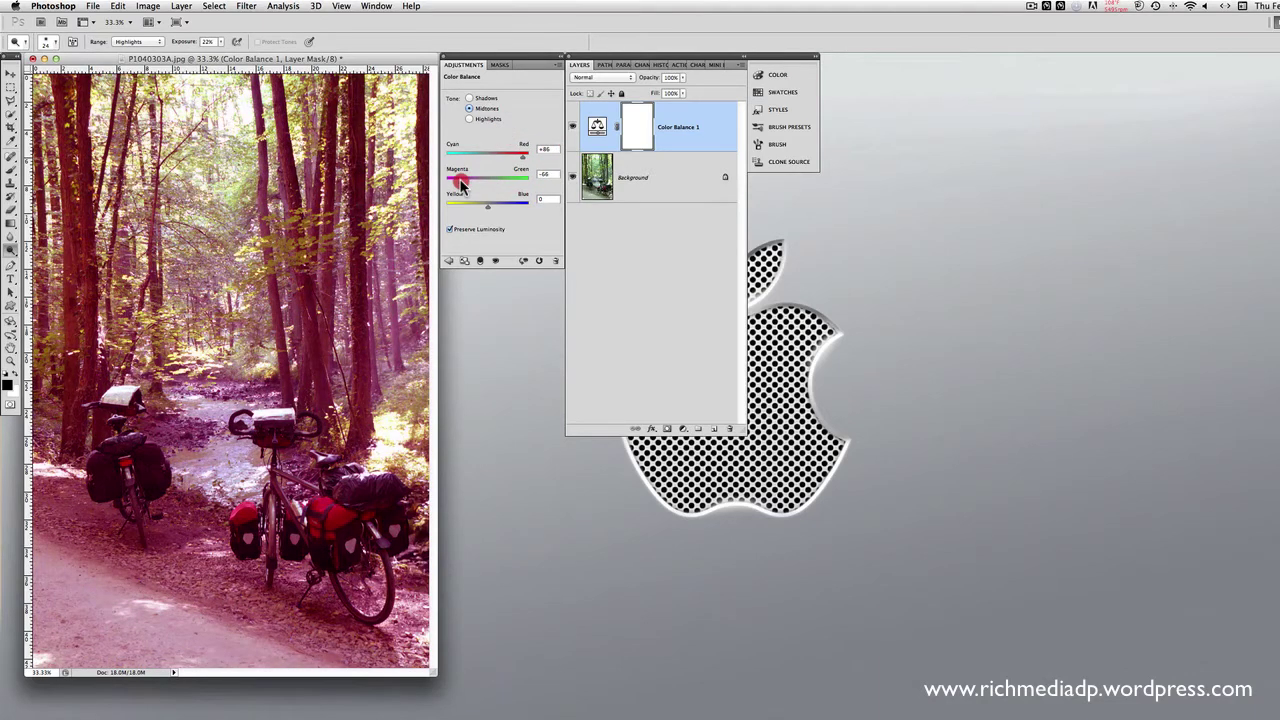
{"action": "left_click_drag", "start_coordinate": [522, 157], "coordinate": [505, 161]}
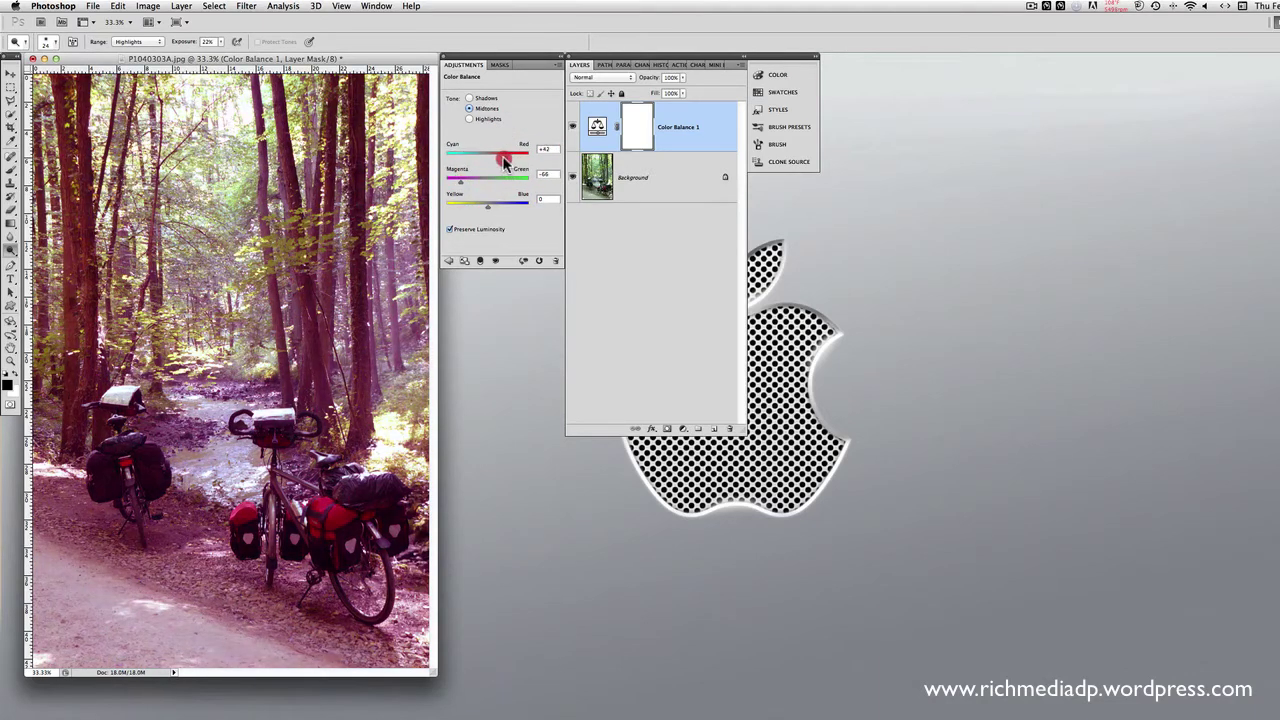
{"action": "mouse_move", "coordinate": [489, 206]}
{"action": "left_mouse_down"}
{"action": "mouse_move", "coordinate": [521, 208]}
{"action": "mouse_move", "coordinate": [504, 206]}
{"action": "left_mouse_up"}
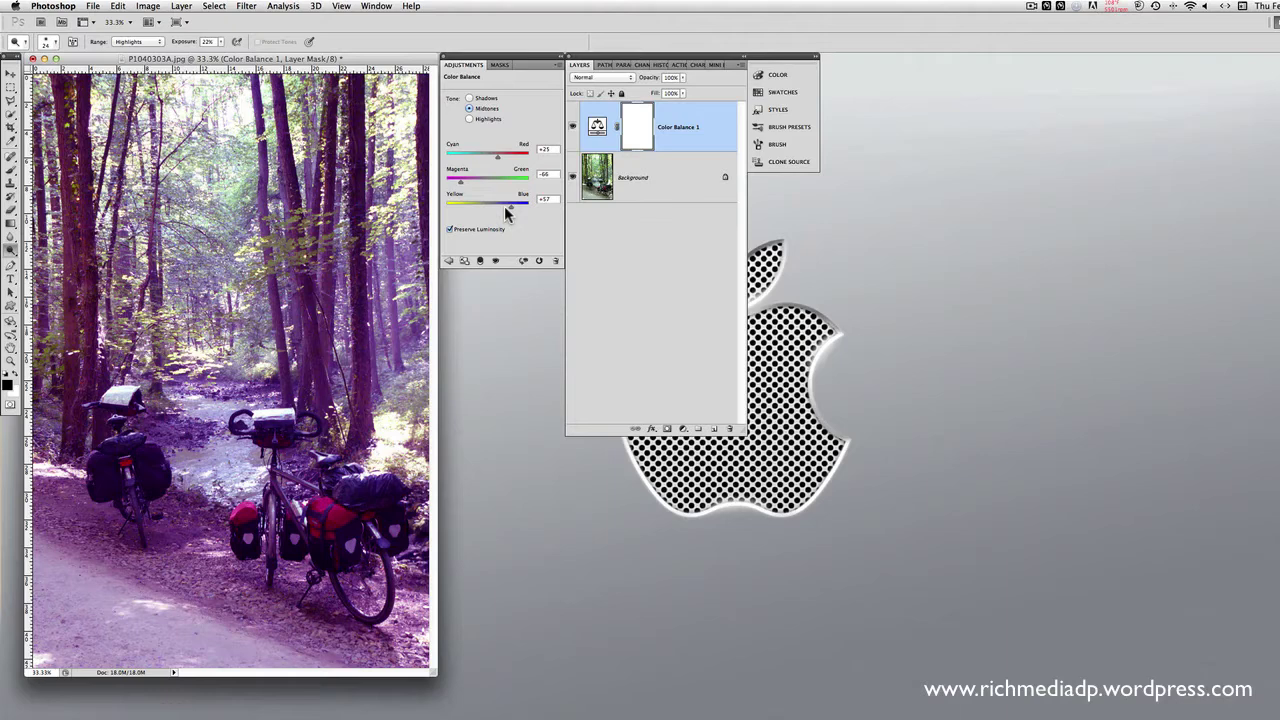
{"action": "left_click", "coordinate": [555, 260]}
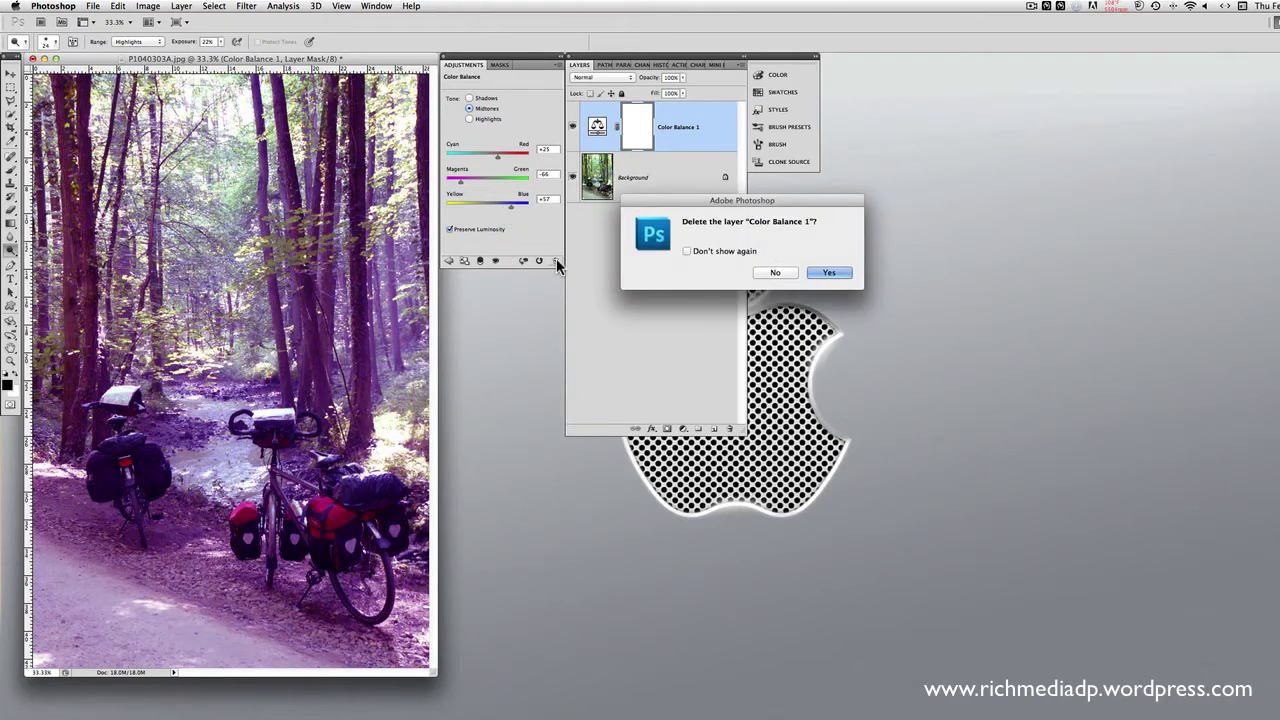
{"action": "left_click", "coordinate": [829, 273]}
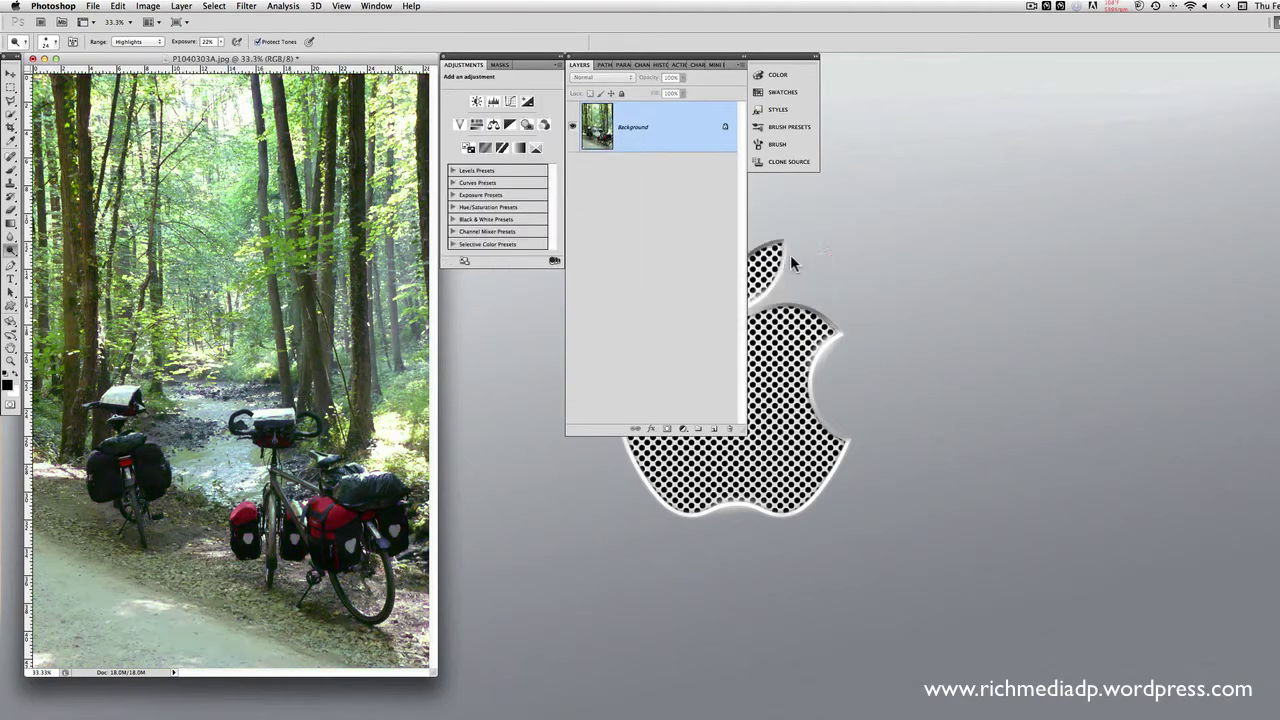
Try a tinted Black & White adjustment layer with reds 138, yellows -27, greens 112, cyans -35, blues 208 and magentas 153, and delete it.
{"action": "left_click", "coordinate": [508, 124]}
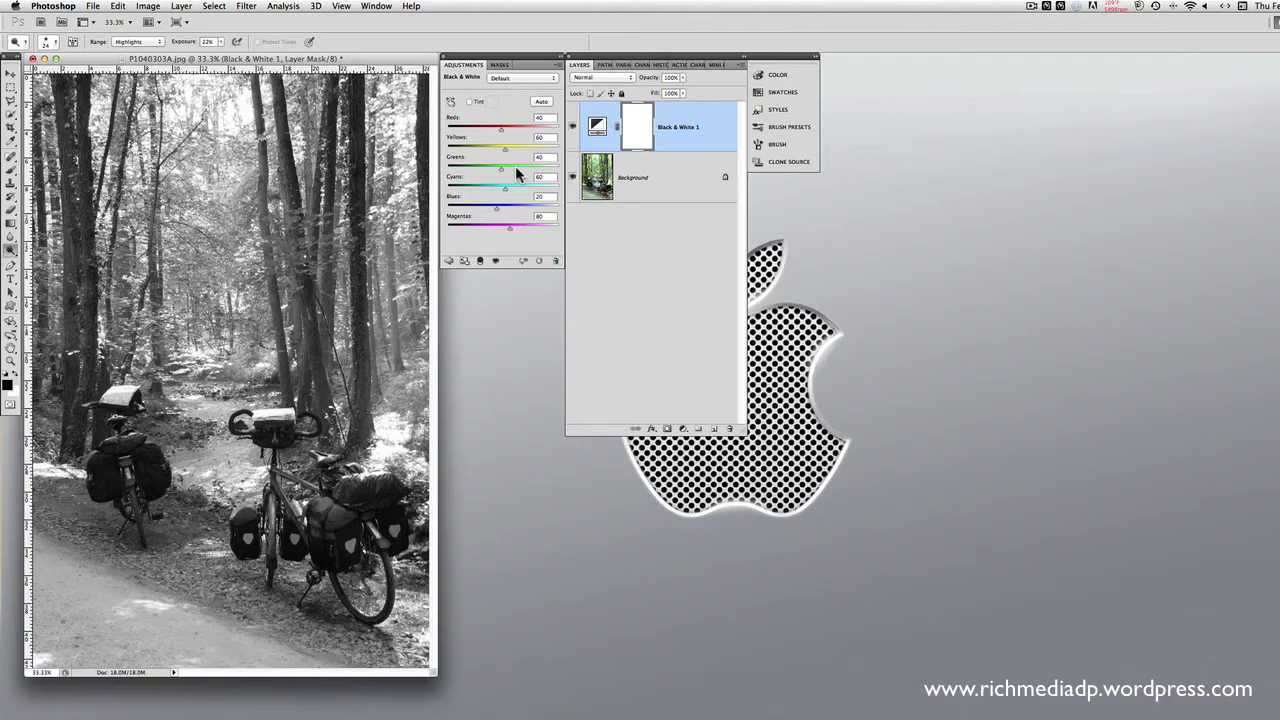
{"action": "left_click", "coordinate": [469, 102]}
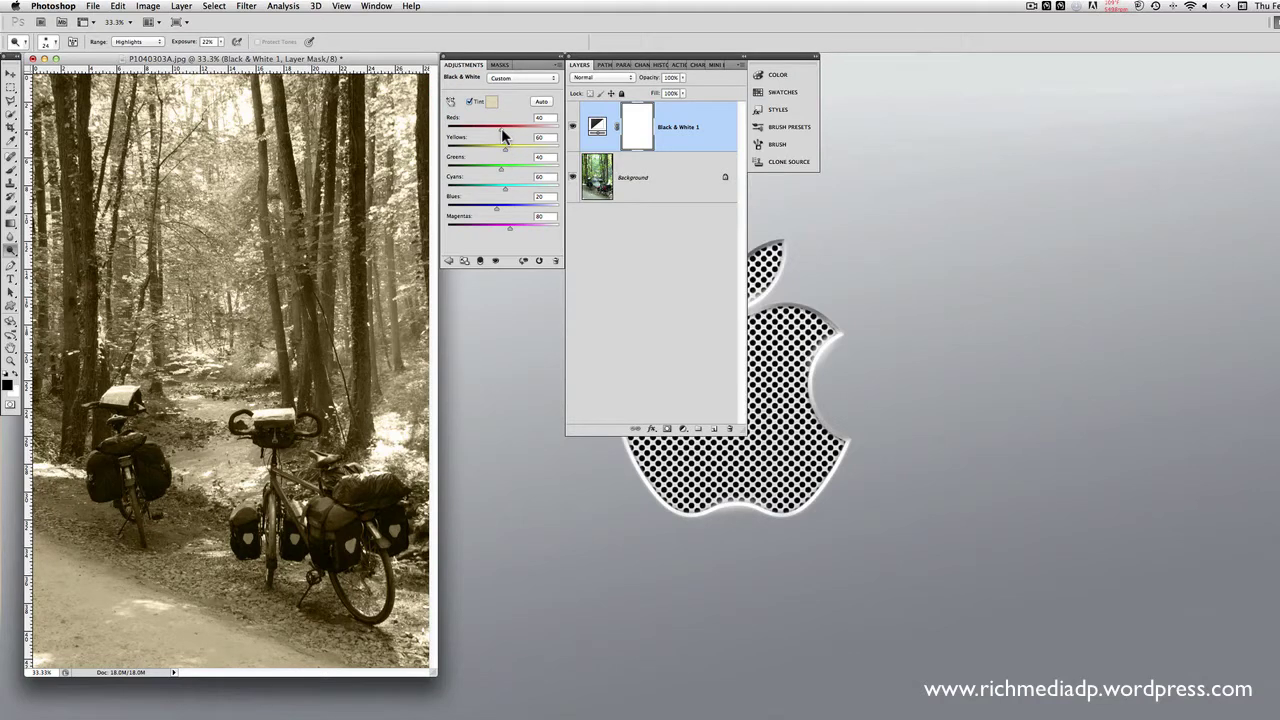
{"action": "mouse_move", "coordinate": [501, 128]}
{"action": "left_mouse_down"}
{"action": "mouse_move", "coordinate": [537, 131]}
{"action": "mouse_move", "coordinate": [479, 148]}
{"action": "mouse_move", "coordinate": [519, 168]}
{"action": "mouse_move", "coordinate": [485, 193]}
{"action": "mouse_move", "coordinate": [548, 217]}
{"action": "mouse_move", "coordinate": [531, 209]}
{"action": "mouse_move", "coordinate": [514, 229]}
{"action": "mouse_move", "coordinate": [468, 229]}
{"action": "mouse_move", "coordinate": [543, 229]}
{"action": "mouse_move", "coordinate": [512, 230]}
{"action": "mouse_move", "coordinate": [526, 233]}
{"action": "left_mouse_up"}
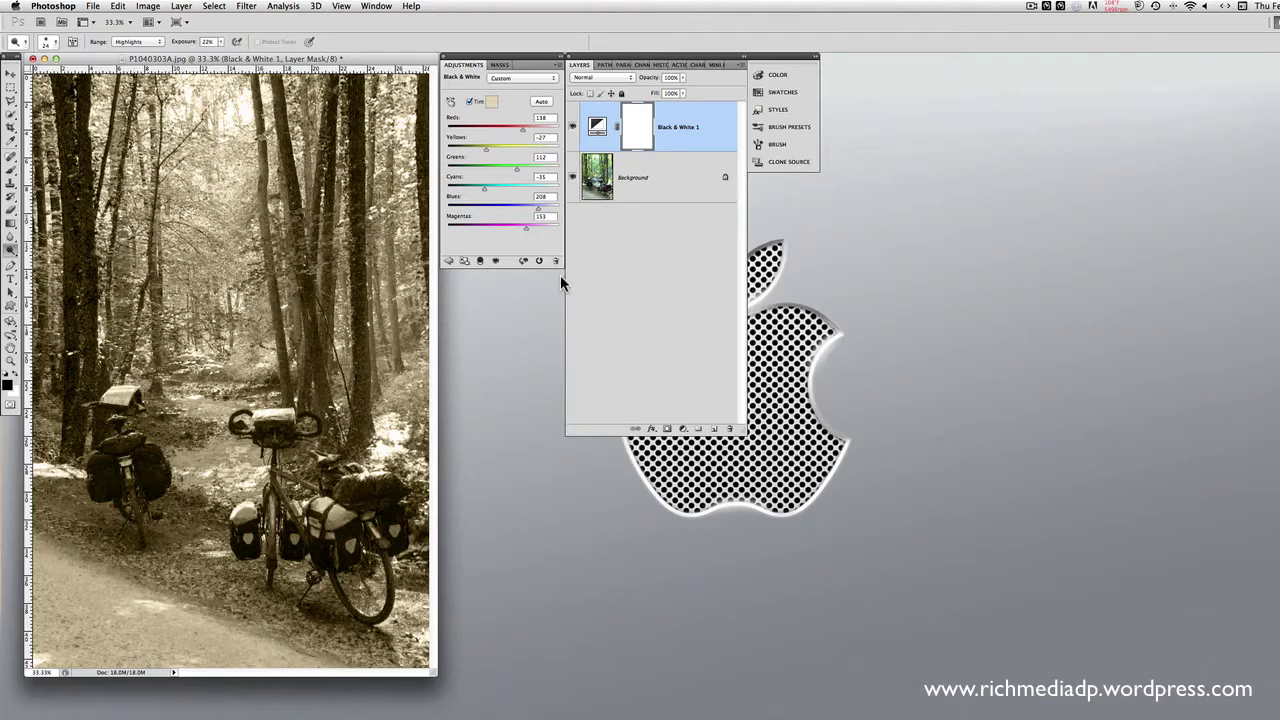
{"action": "left_click", "coordinate": [558, 263]}
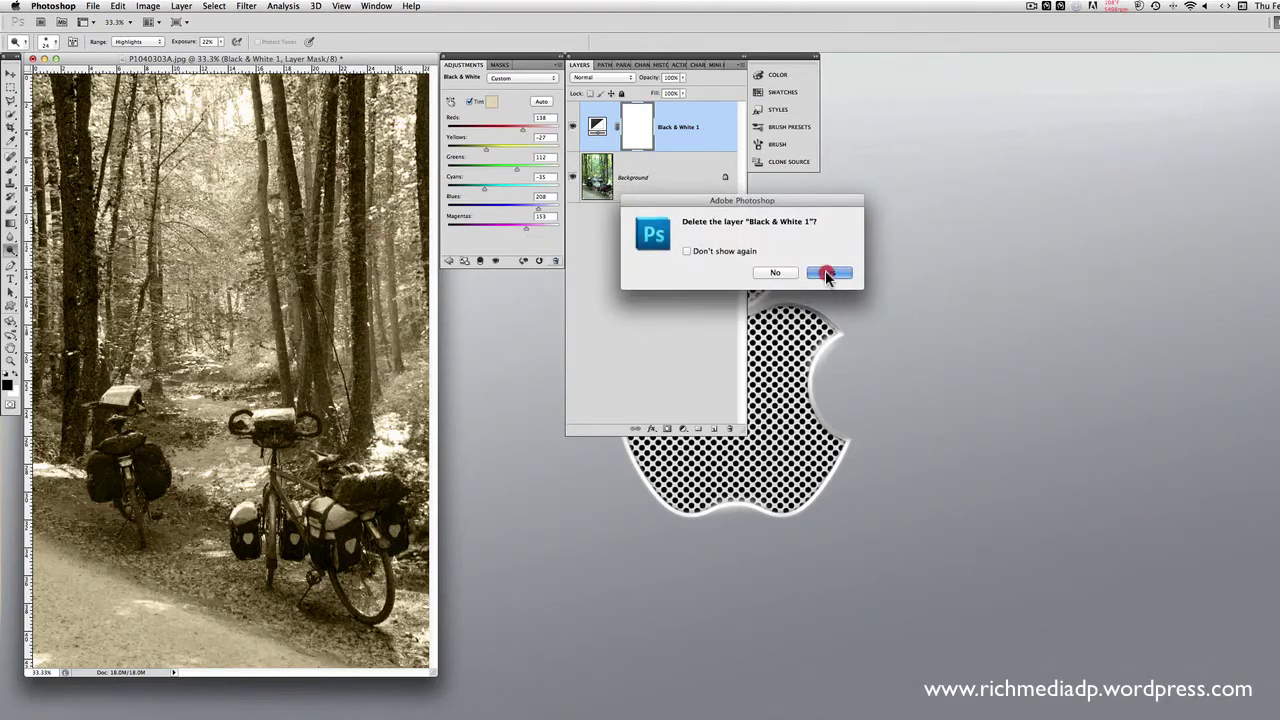
{"action": "left_click", "coordinate": [827, 271]}
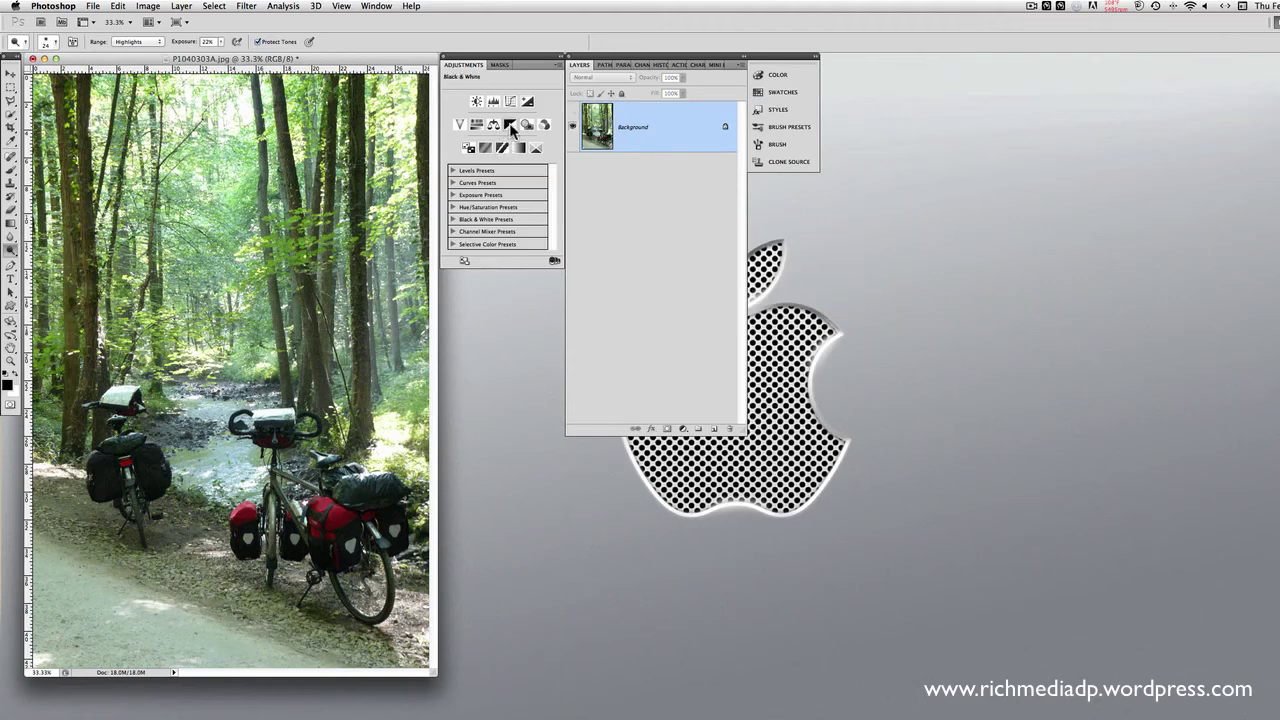
Add a Photo Filter adjustment layer above the Background with the Magenta filter and density 51%.
{"action": "left_click", "coordinate": [529, 126]}
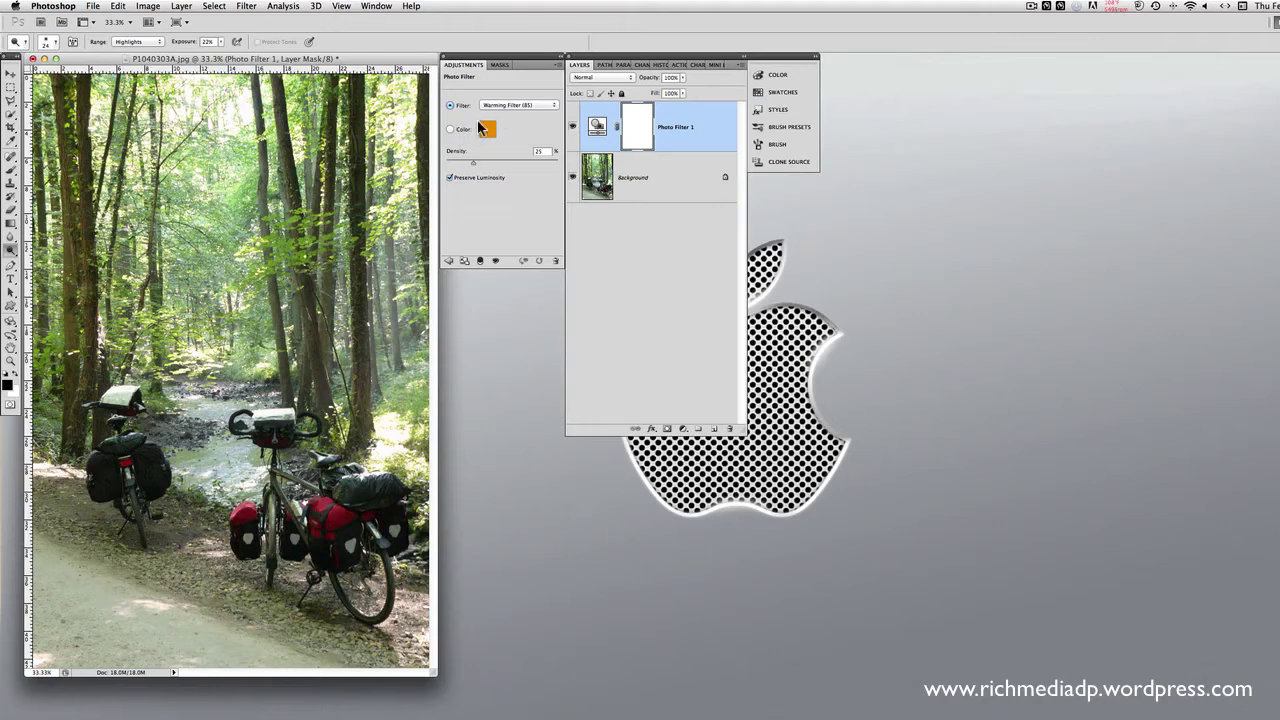
{"action": "left_click", "coordinate": [535, 106]}
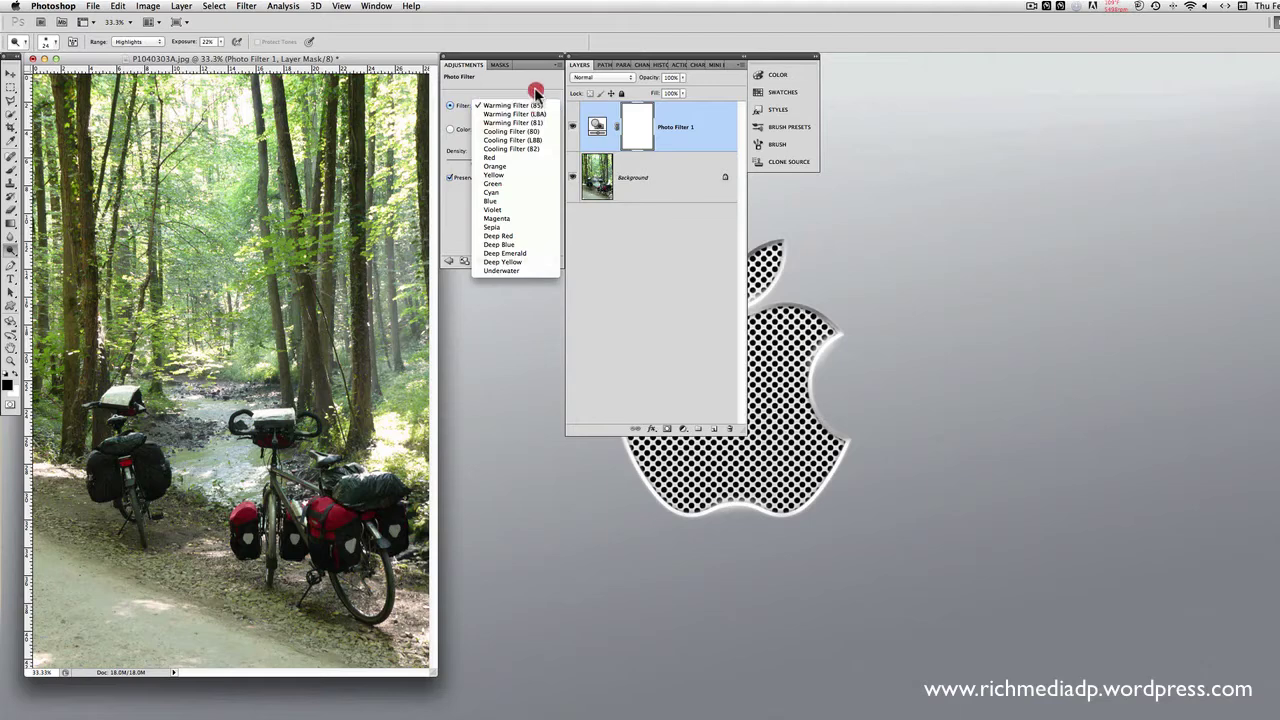
{"action": "left_click", "coordinate": [532, 103]}
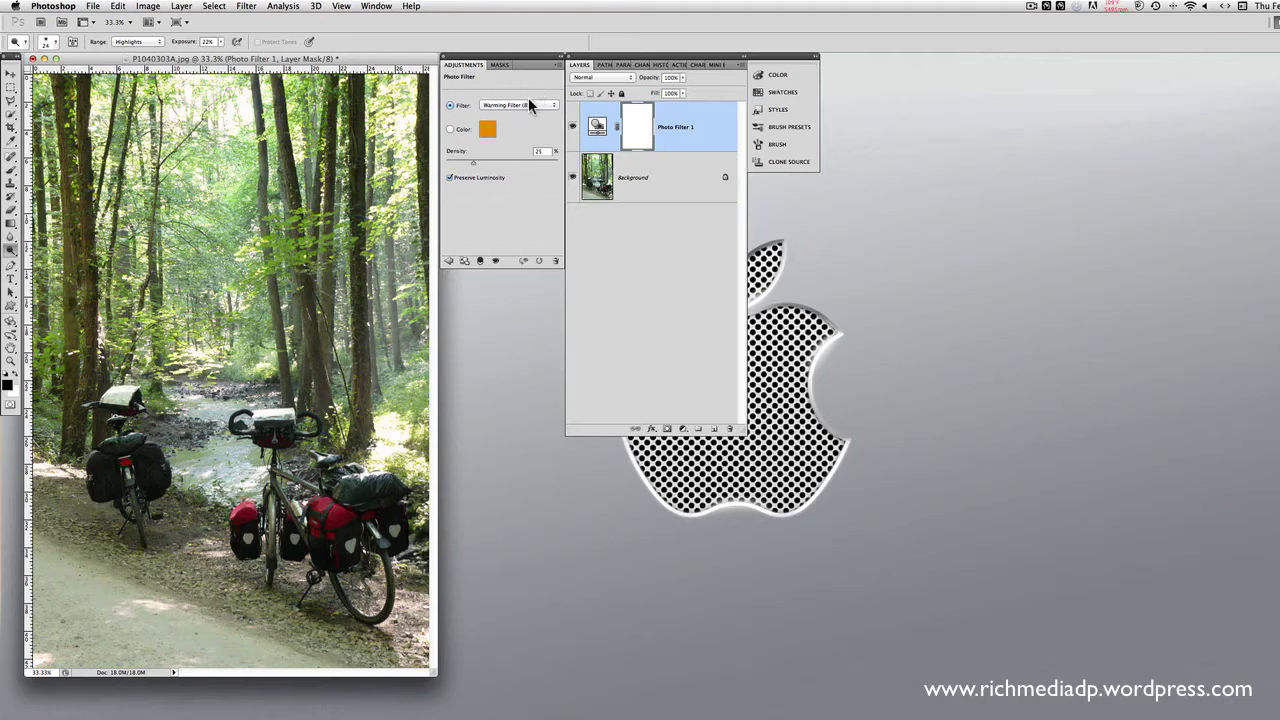
{"action": "left_click_drag", "start_coordinate": [537, 106], "coordinate": [537, 219]}
{"action": "left_click", "coordinate": [502, 170]}
{"action": "left_click_drag", "start_coordinate": [474, 163], "coordinate": [503, 169]}
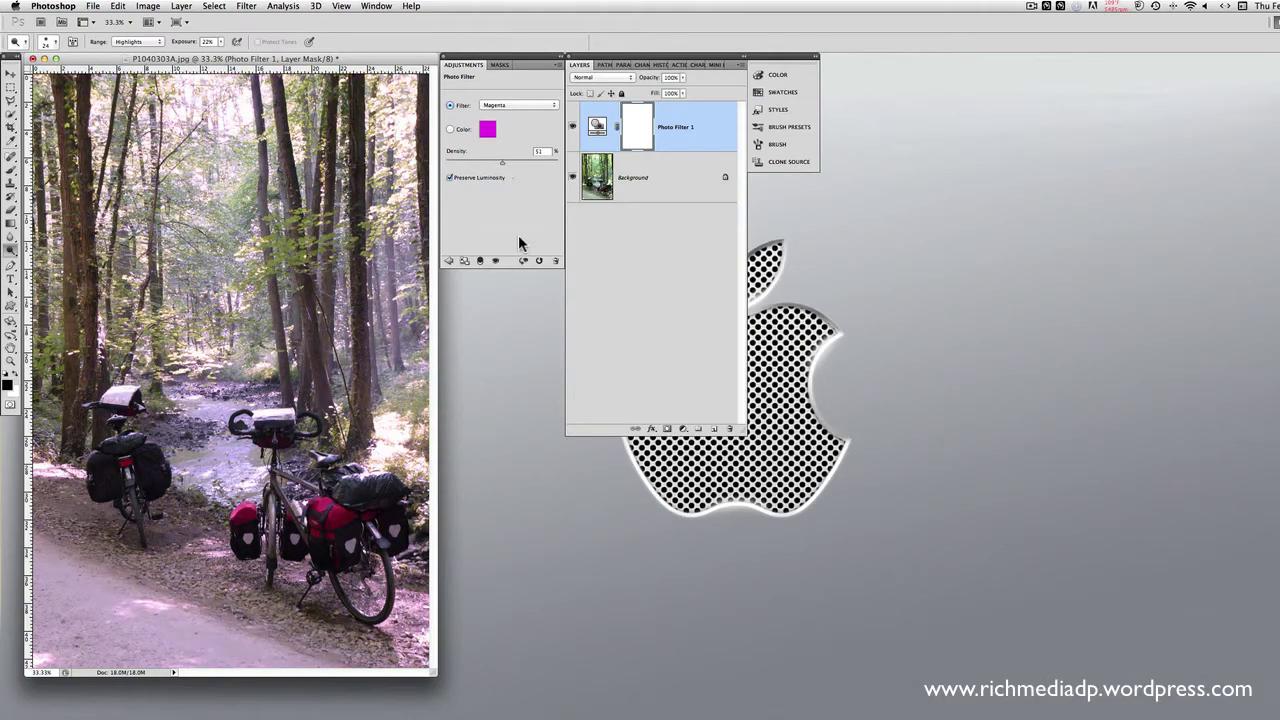
Switch the Photo Filter from a preset filter to a custom color, keeping the magenta color.
{"action": "left_click", "coordinate": [527, 106]}
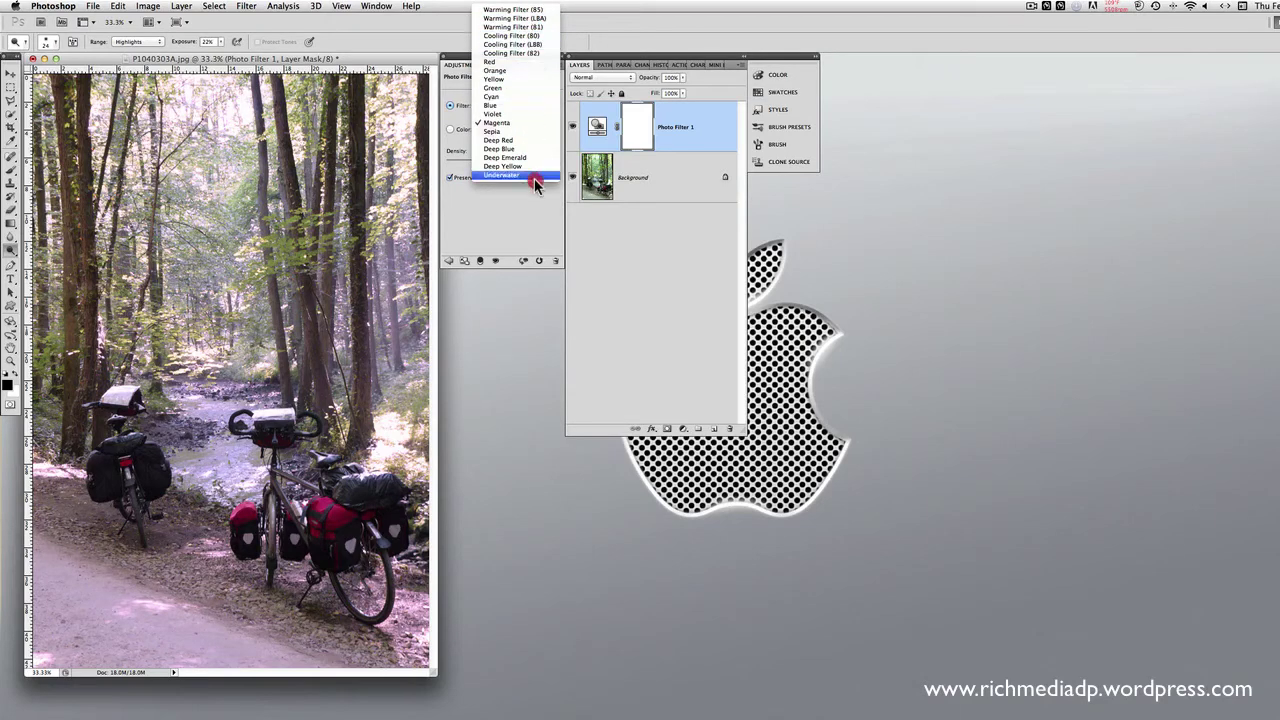
{"action": "left_click", "coordinate": [540, 222]}
{"action": "left_click", "coordinate": [450, 129]}
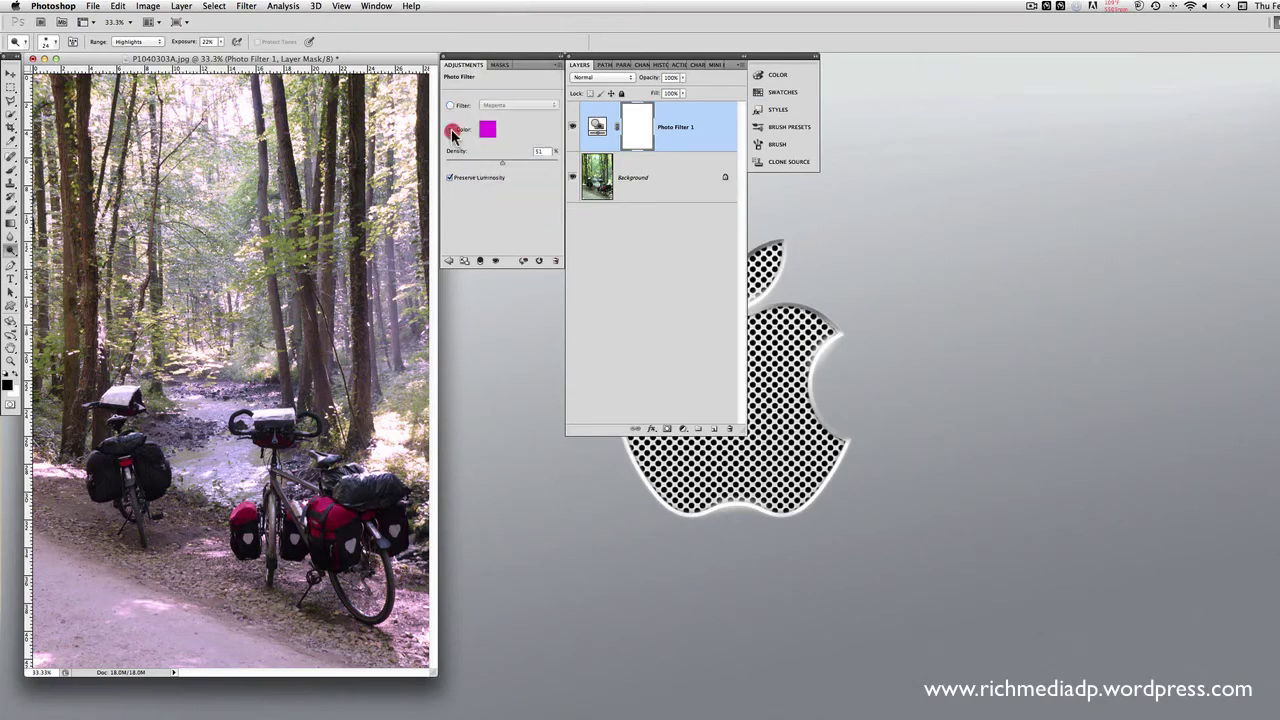
{"action": "left_click", "coordinate": [488, 133]}
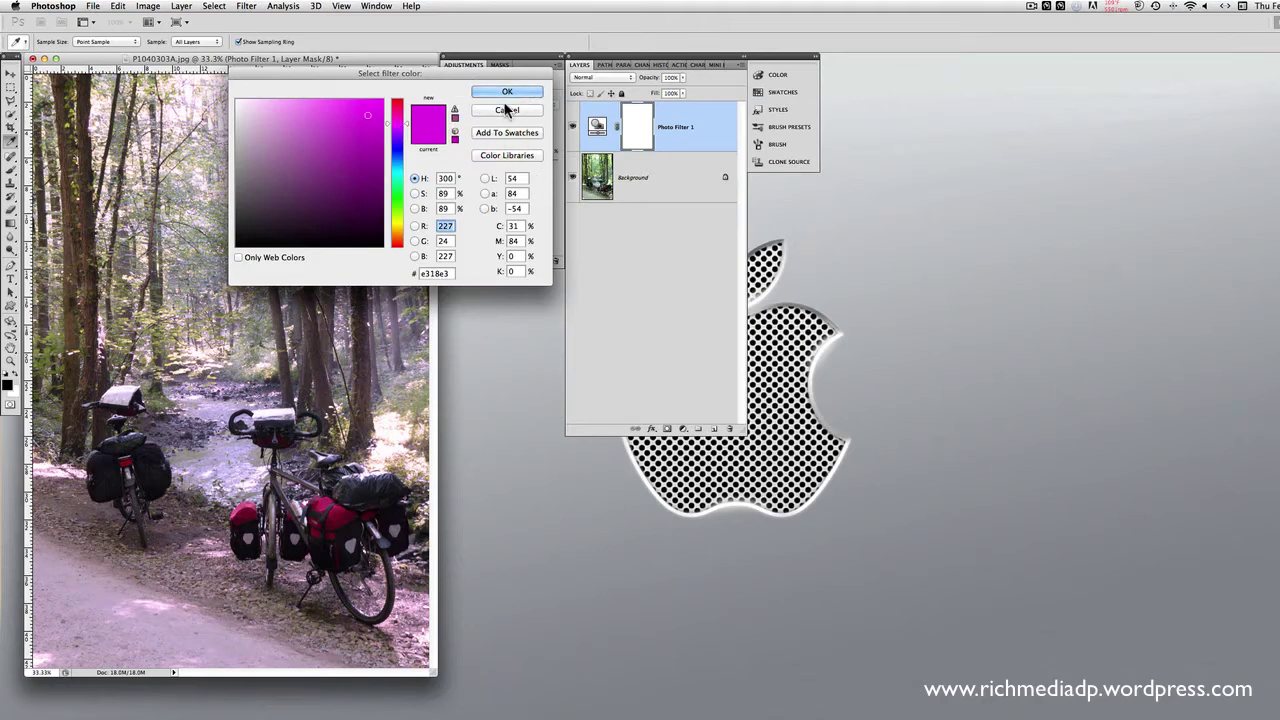
{"action": "left_click", "coordinate": [507, 112]}
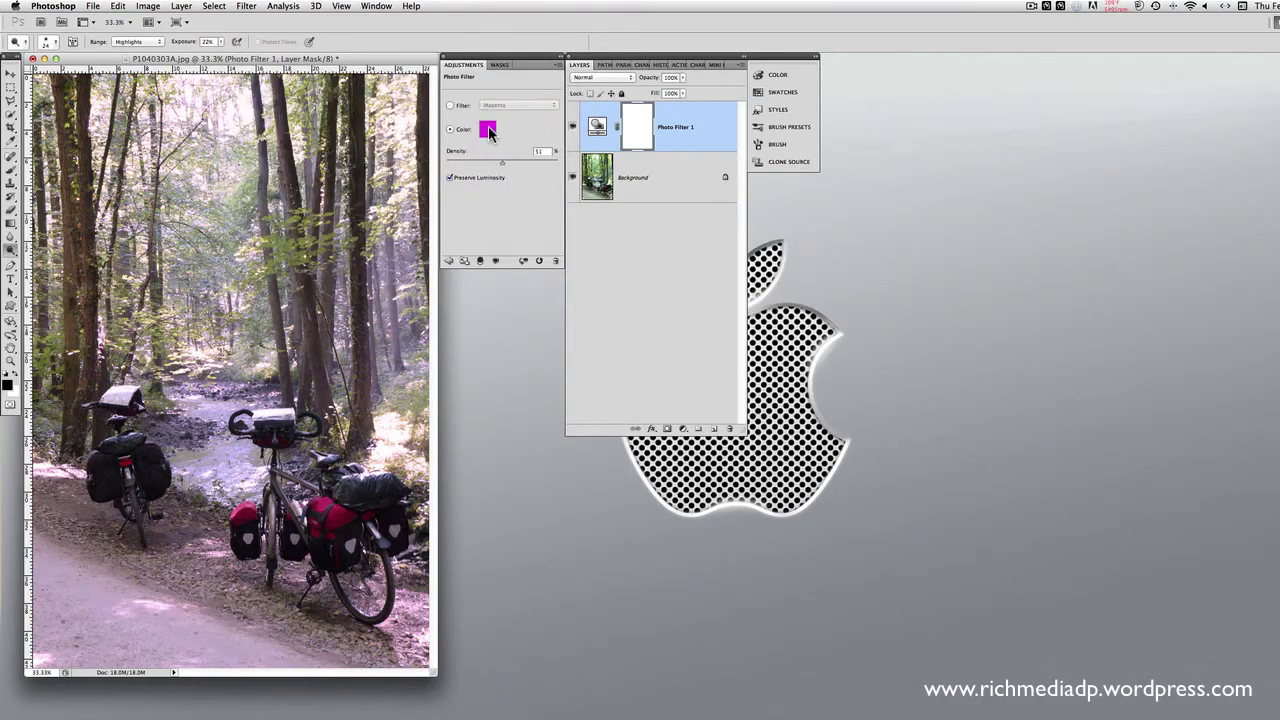
Try a red filter color with hue 10° (e33918) for the Photo Filter.
{"action": "left_click", "coordinate": [488, 133]}
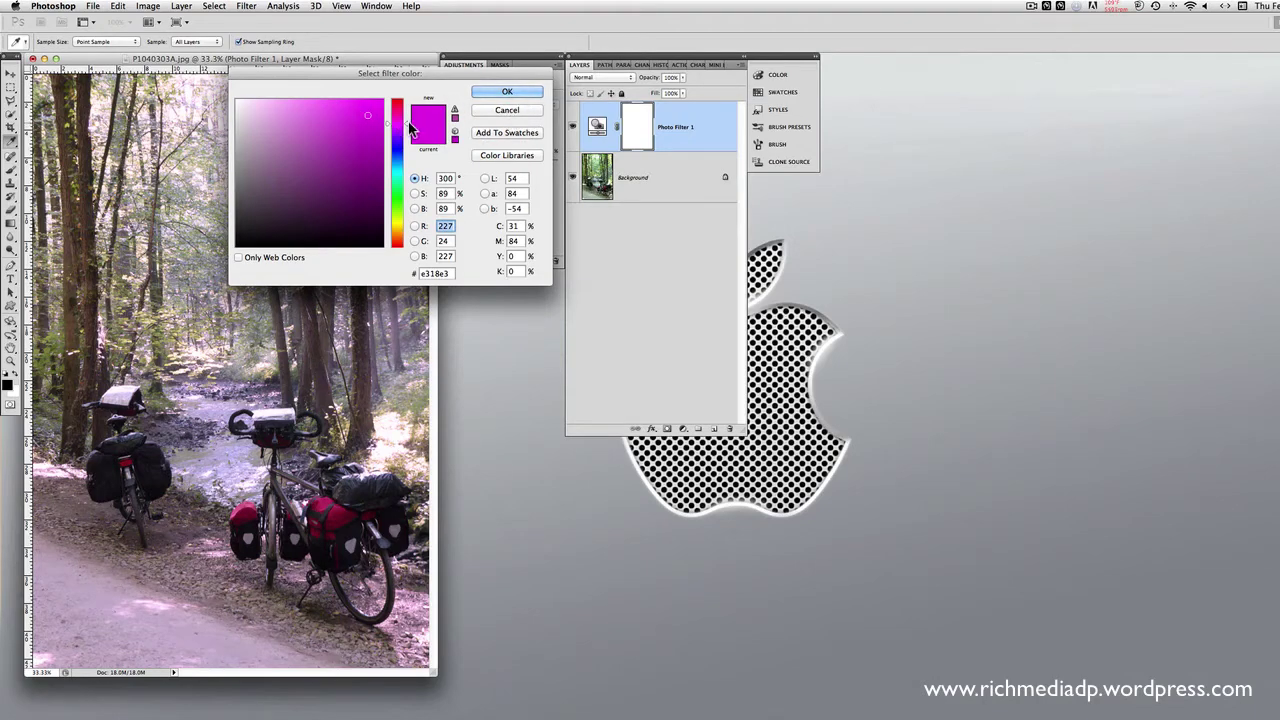
{"action": "left_click_drag", "start_coordinate": [400, 135], "coordinate": [401, 243]}
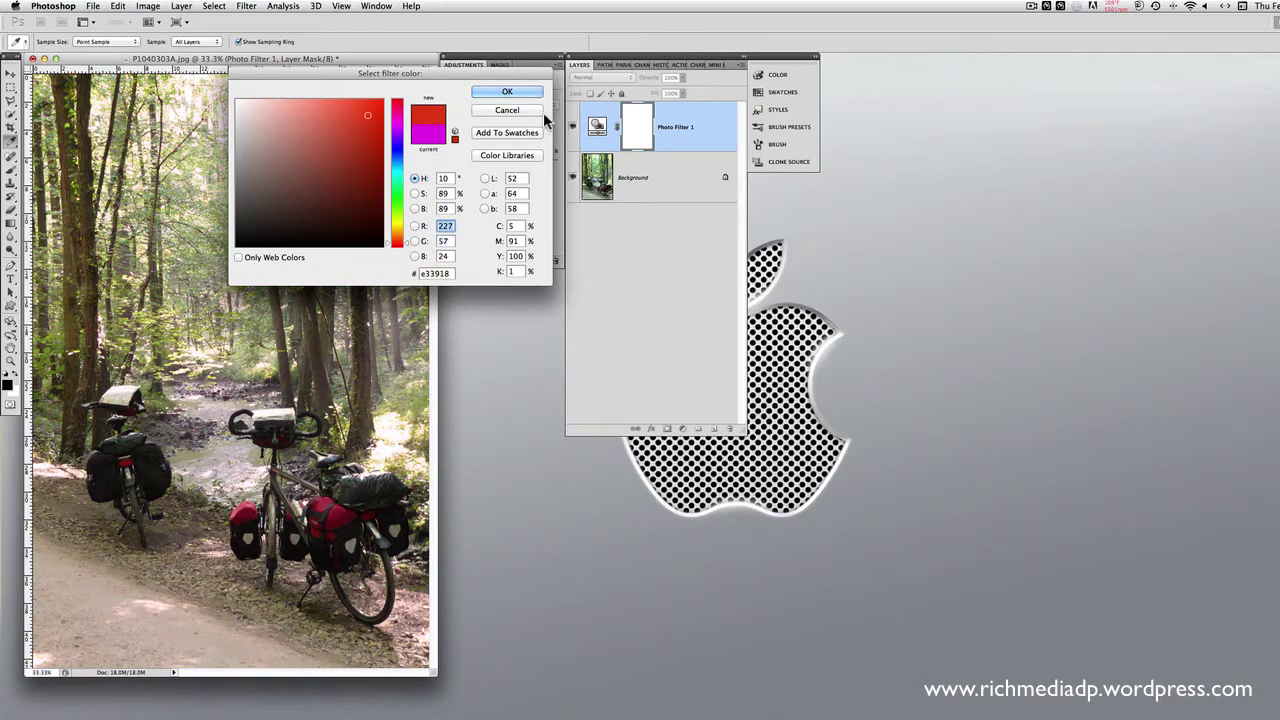
{"action": "left_click", "coordinate": [517, 109]}
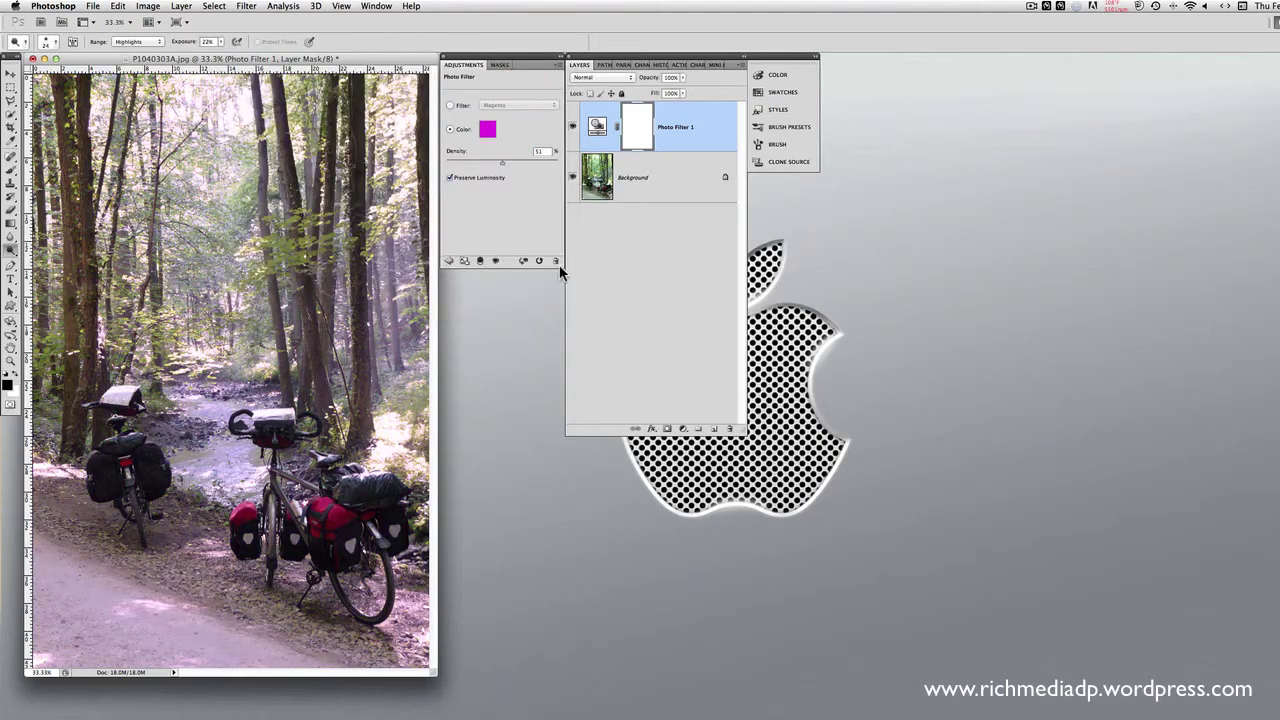
Delete the Photo Filter adjustment layer.
{"action": "left_click", "coordinate": [556, 263]}
{"action": "left_click", "coordinate": [825, 271]}
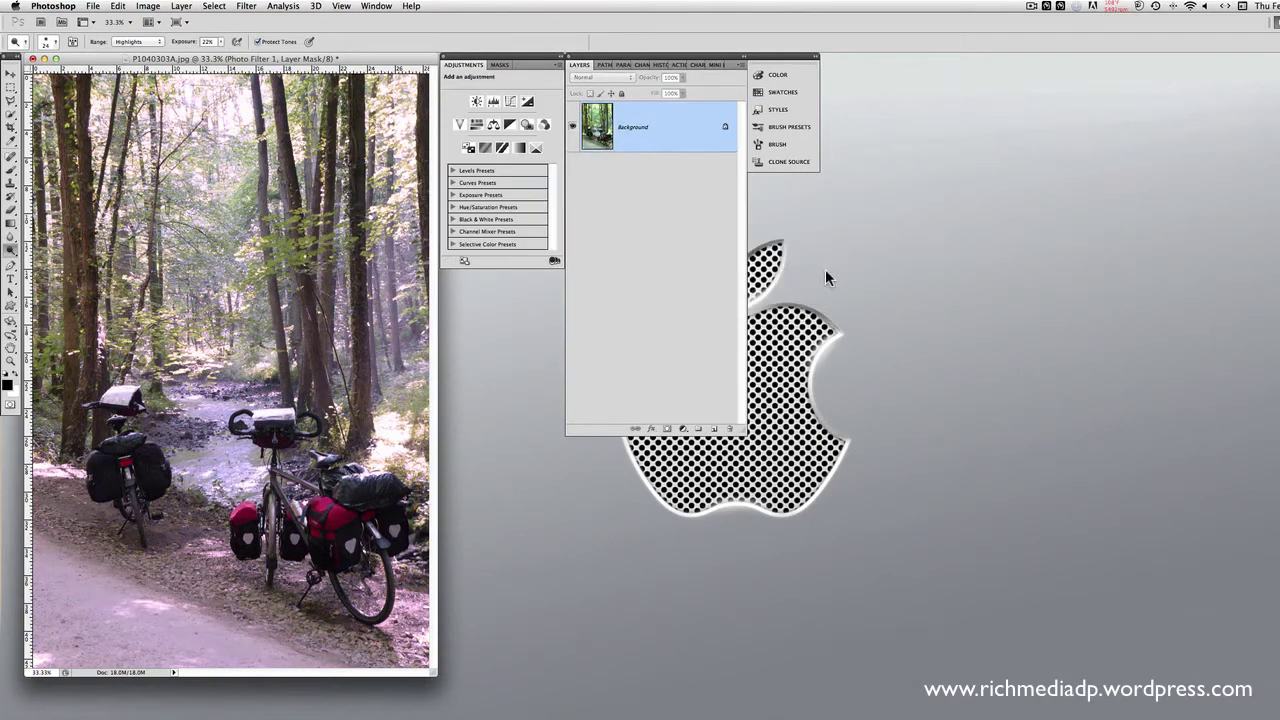
Try a Channel Mixer adjustment layer with blue at +108 and then -1 in the Red output channel, and delete the layer.
{"action": "left_click", "coordinate": [546, 125]}
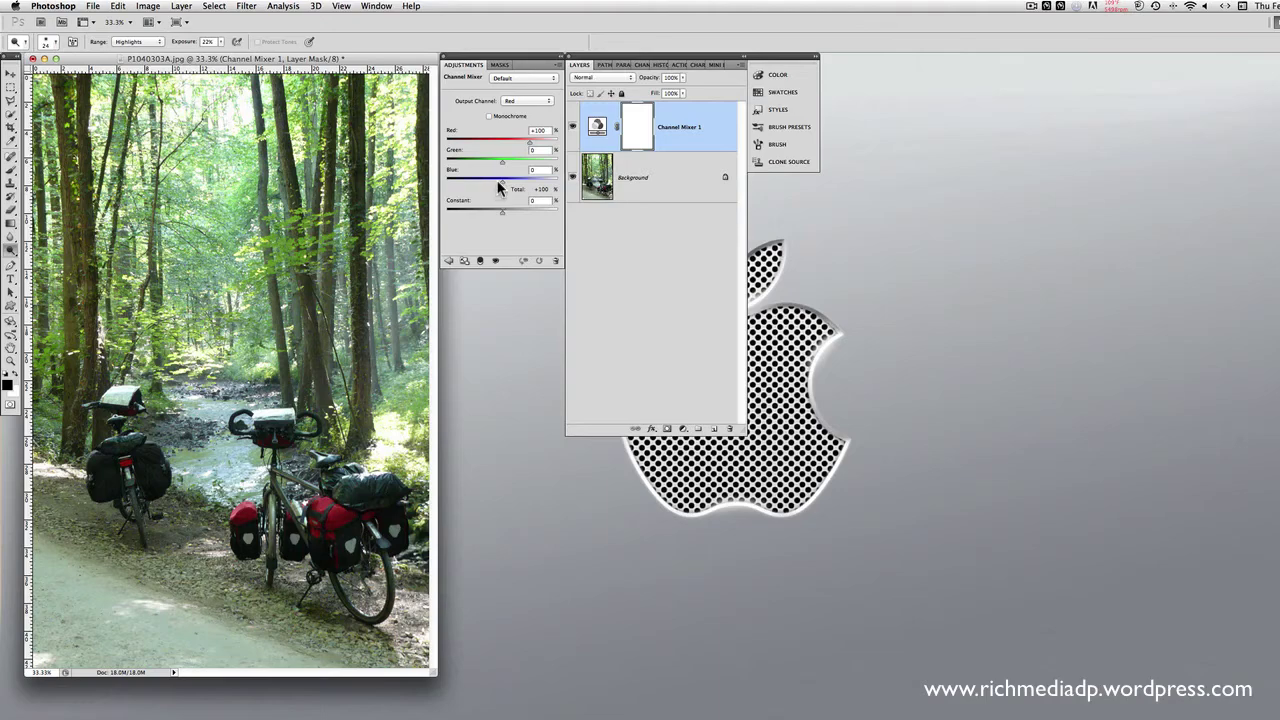
{"action": "left_click_drag", "start_coordinate": [497, 183], "coordinate": [533, 186]}
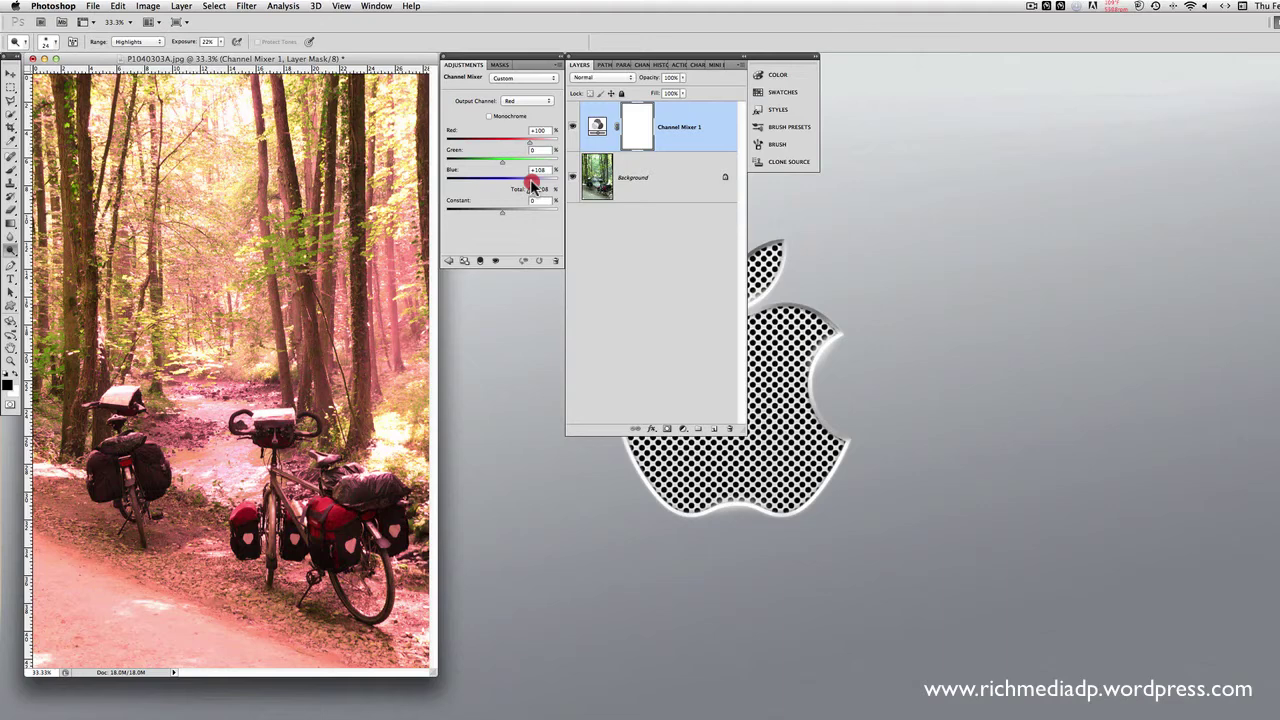
{"action": "left_click_drag", "start_coordinate": [533, 186], "coordinate": [501, 187]}
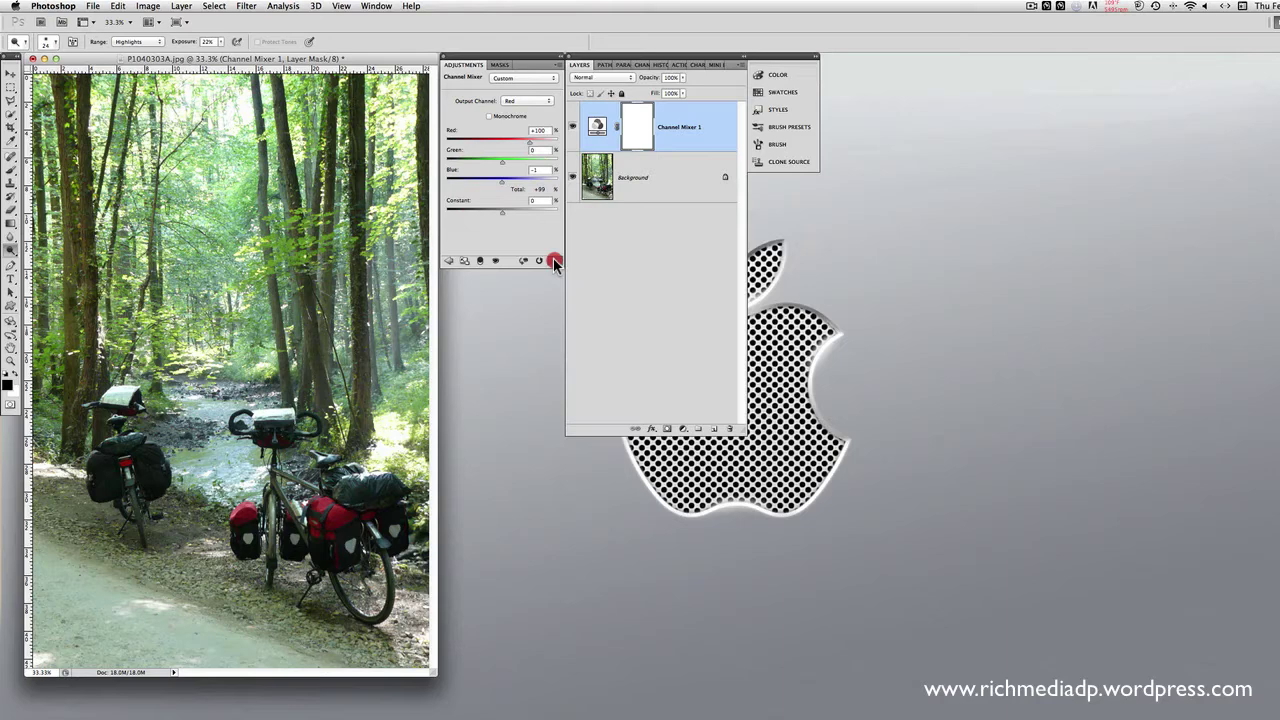
{"action": "left_click", "coordinate": [555, 261]}
{"action": "left_click", "coordinate": [822, 271]}
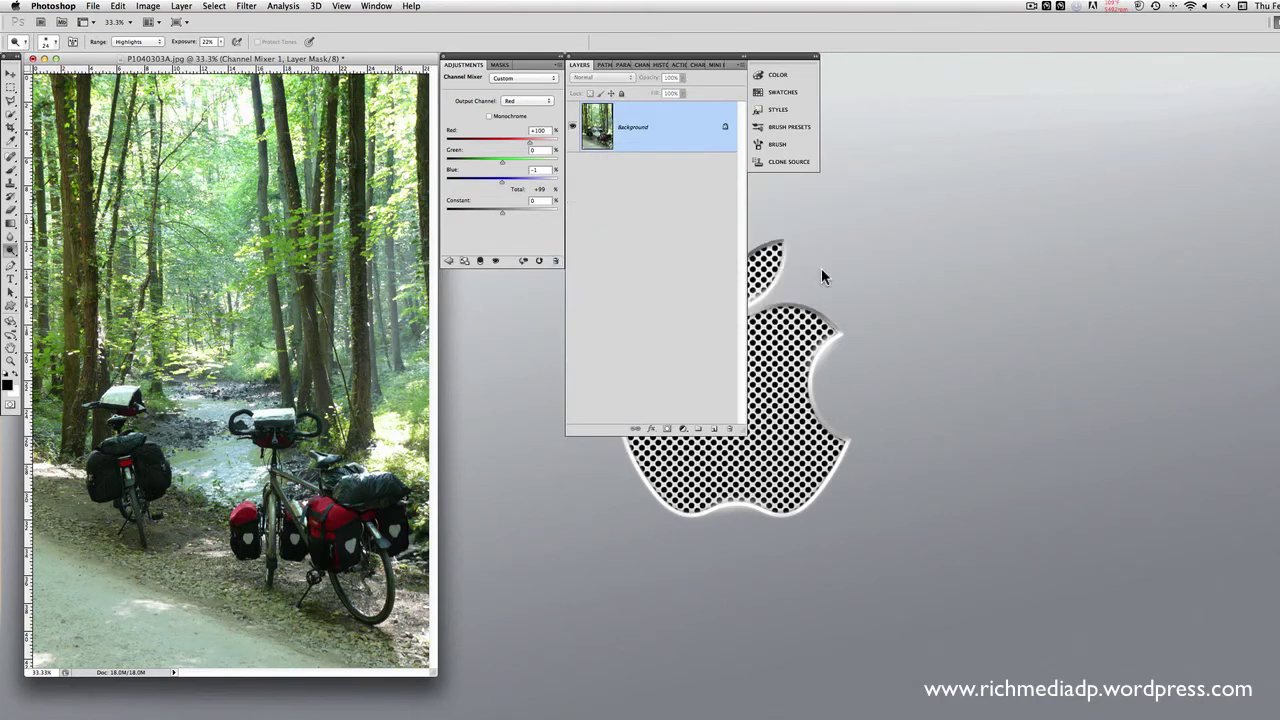
Try an Invert adjustment layer above the Background and delete it.
{"action": "left_click", "coordinate": [466, 148]}
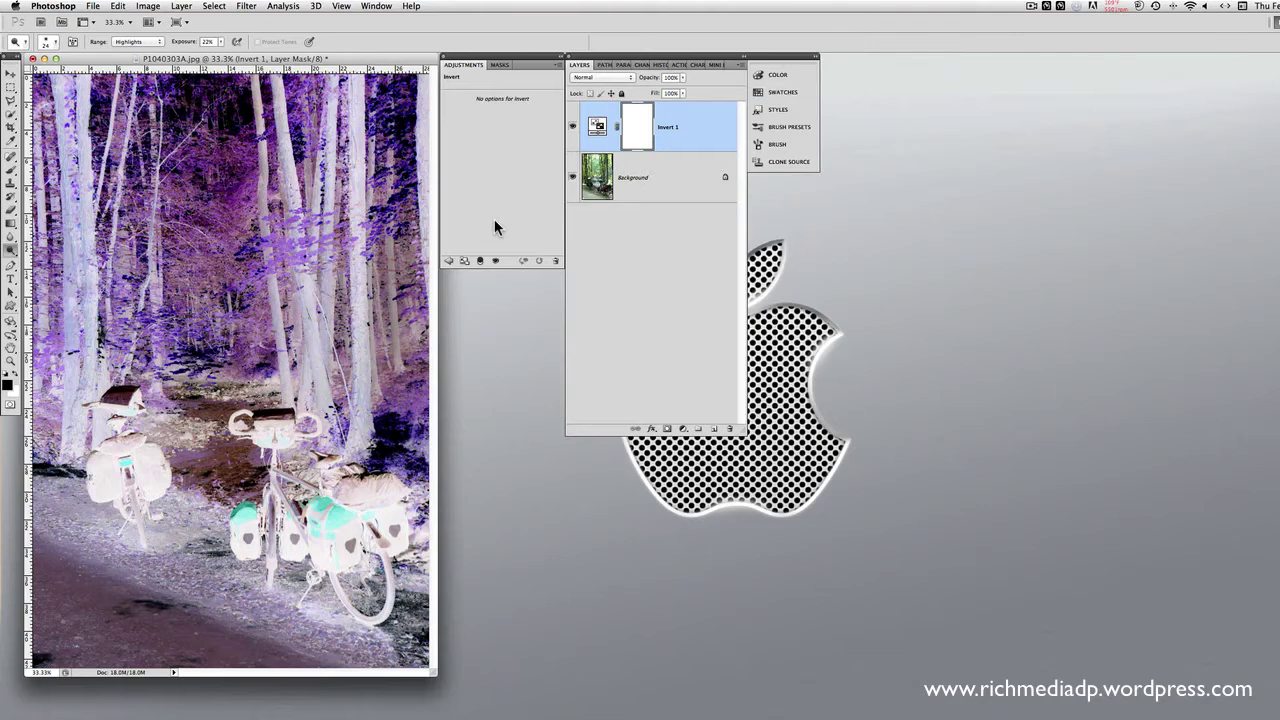
{"action": "left_click", "coordinate": [556, 262]}
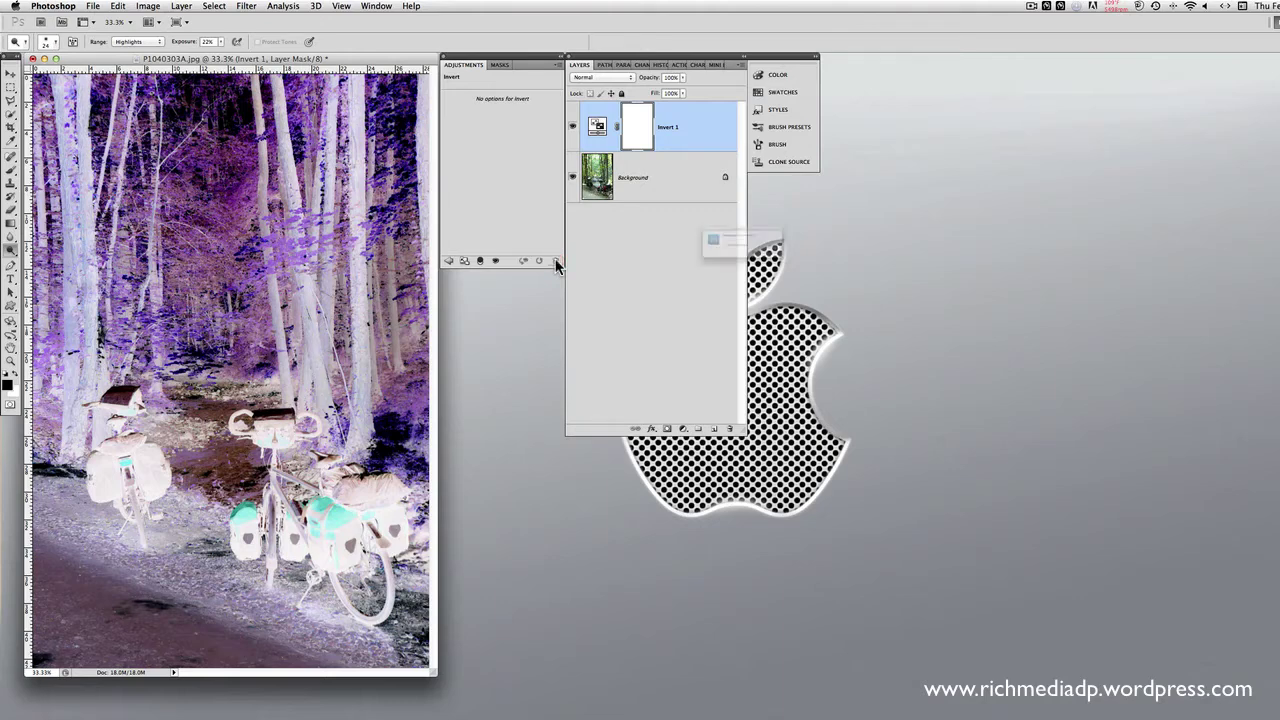
{"action": "left_click", "coordinate": [838, 273]}
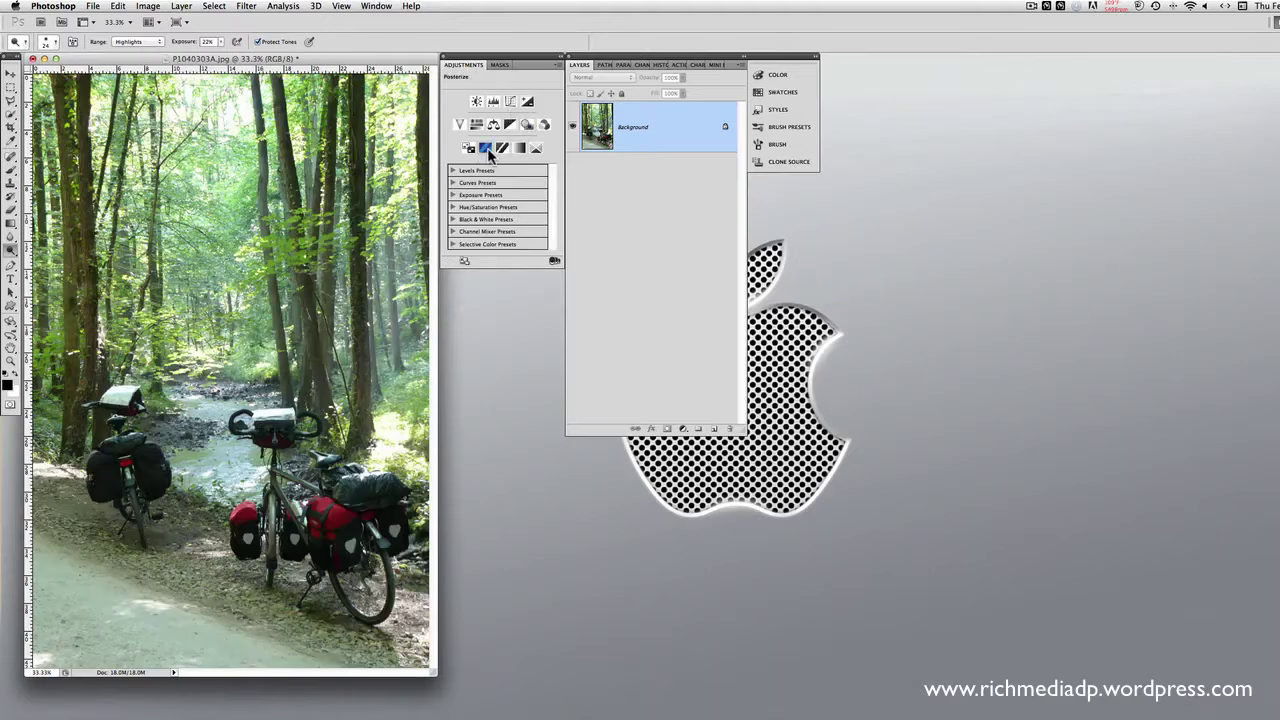
Try a Posterize adjustment layer with 2 and then 6 levels, and delete it.
{"action": "left_click", "coordinate": [487, 149]}
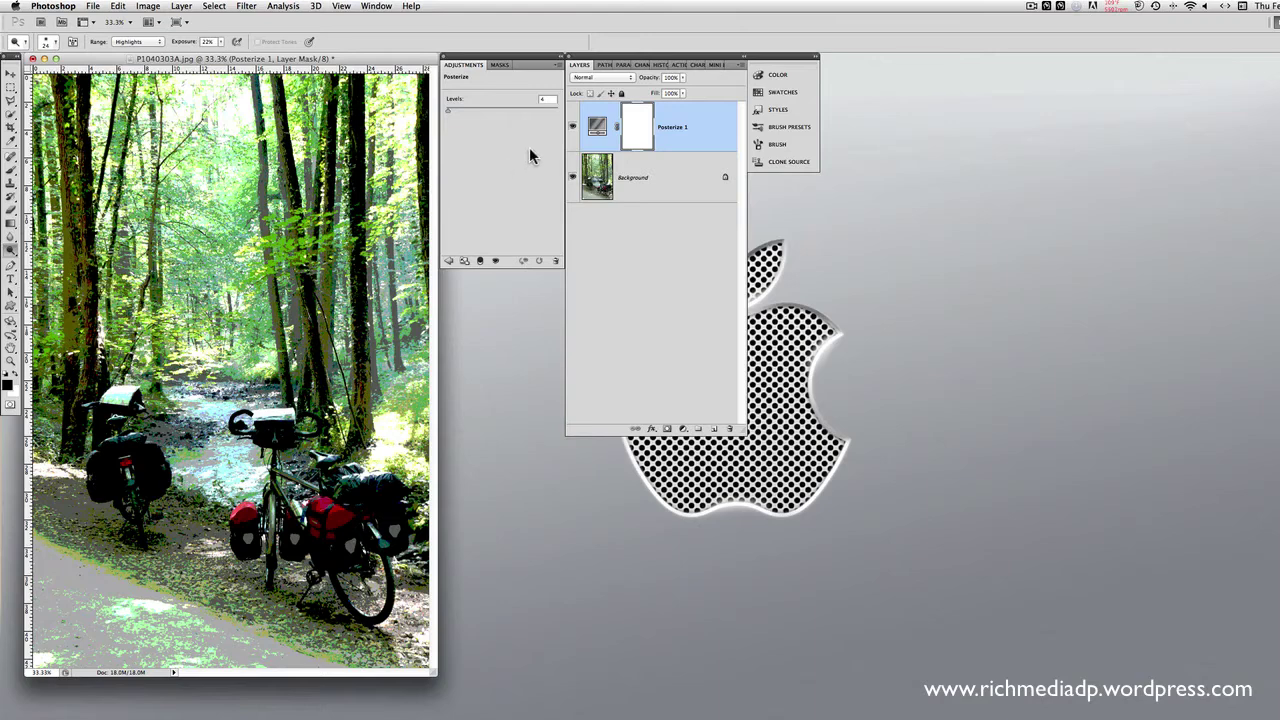
{"action": "mouse_move", "coordinate": [447, 110]}
{"action": "left_mouse_down"}
{"action": "mouse_move", "coordinate": [567, 122]}
{"action": "mouse_move", "coordinate": [428, 114]}
{"action": "left_mouse_up"}
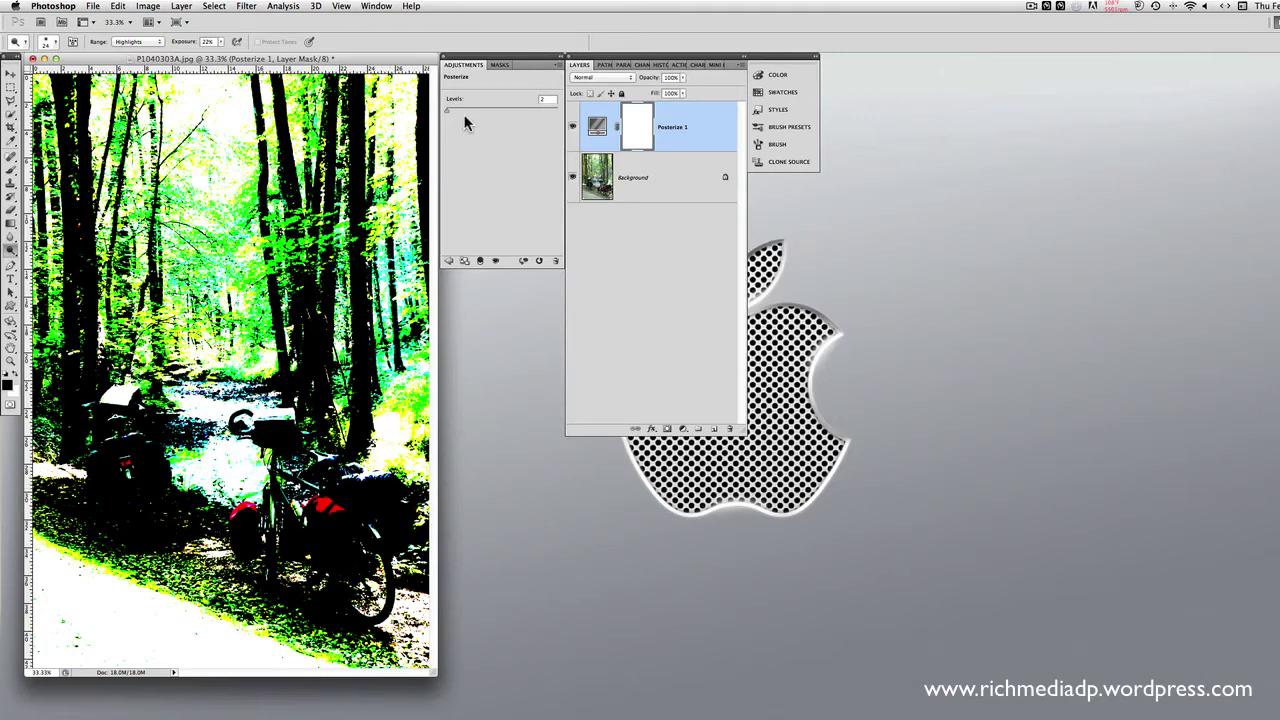
{"action": "left_click_drag", "start_coordinate": [446, 112], "coordinate": [447, 110]}
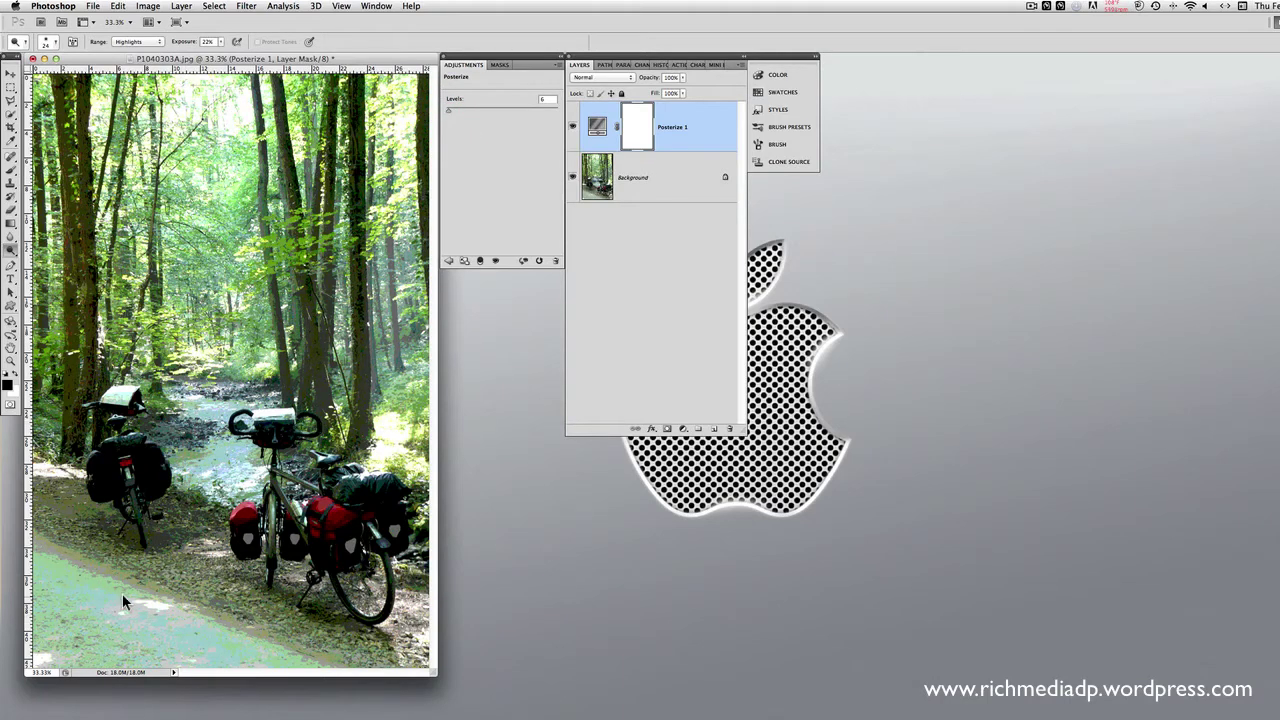
{"action": "left_click", "coordinate": [556, 261]}
{"action": "left_click", "coordinate": [826, 273]}
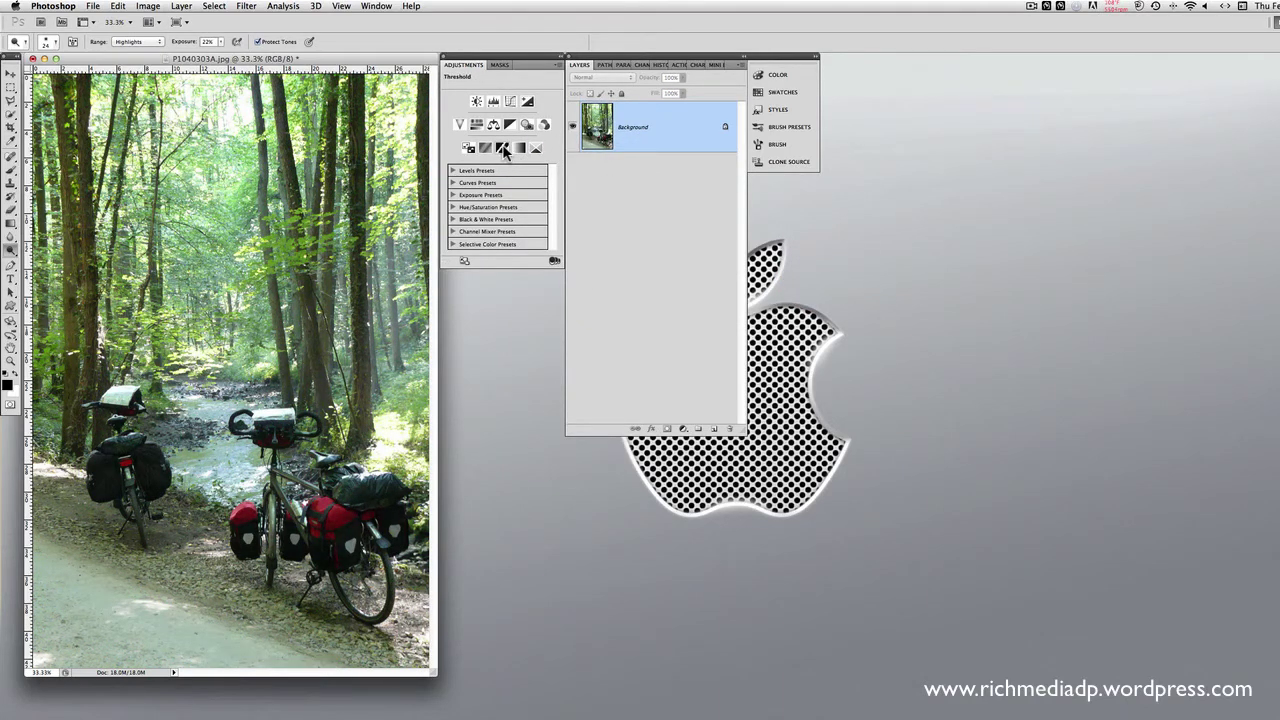
Try a Threshold adjustment layer with threshold level 123 and delete it.
{"action": "left_click", "coordinate": [503, 148]}
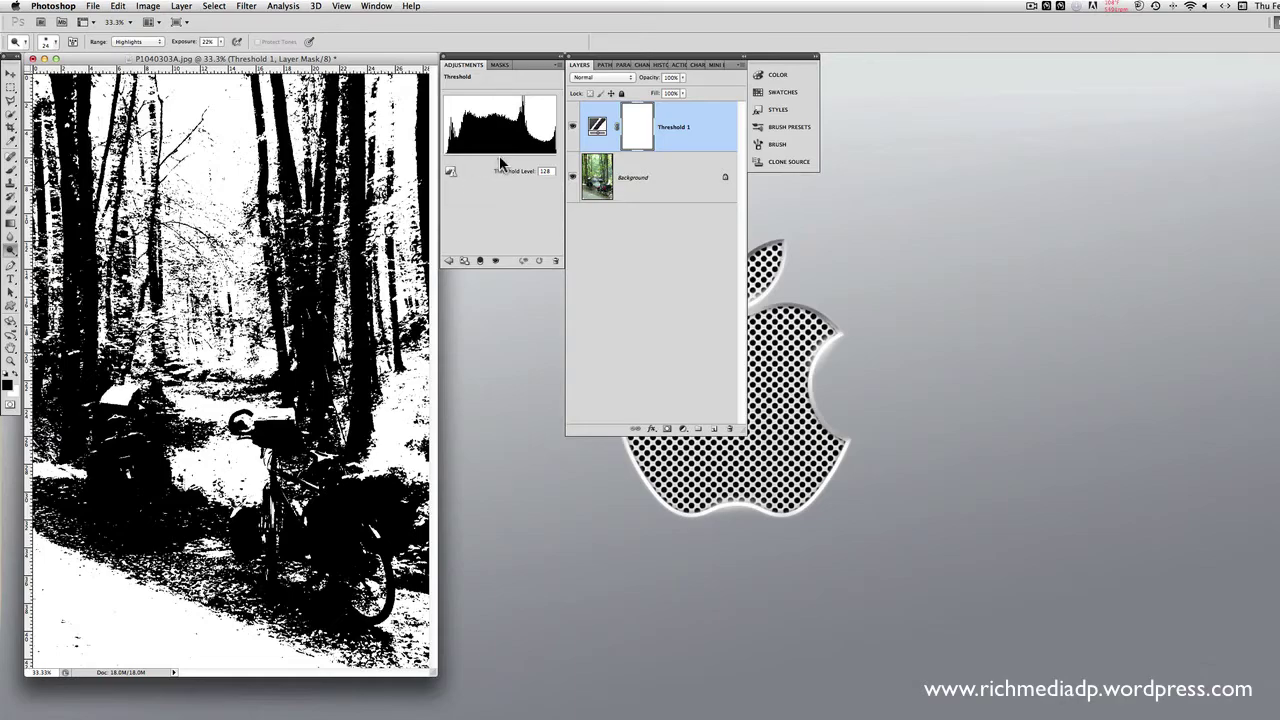
{"action": "mouse_move", "coordinate": [500, 158]}
{"action": "left_mouse_down"}
{"action": "mouse_move", "coordinate": [480, 160]}
{"action": "mouse_move", "coordinate": [520, 164]}
{"action": "mouse_move", "coordinate": [460, 163]}
{"action": "mouse_move", "coordinate": [528, 163]}
{"action": "mouse_move", "coordinate": [498, 165]}
{"action": "left_mouse_up"}
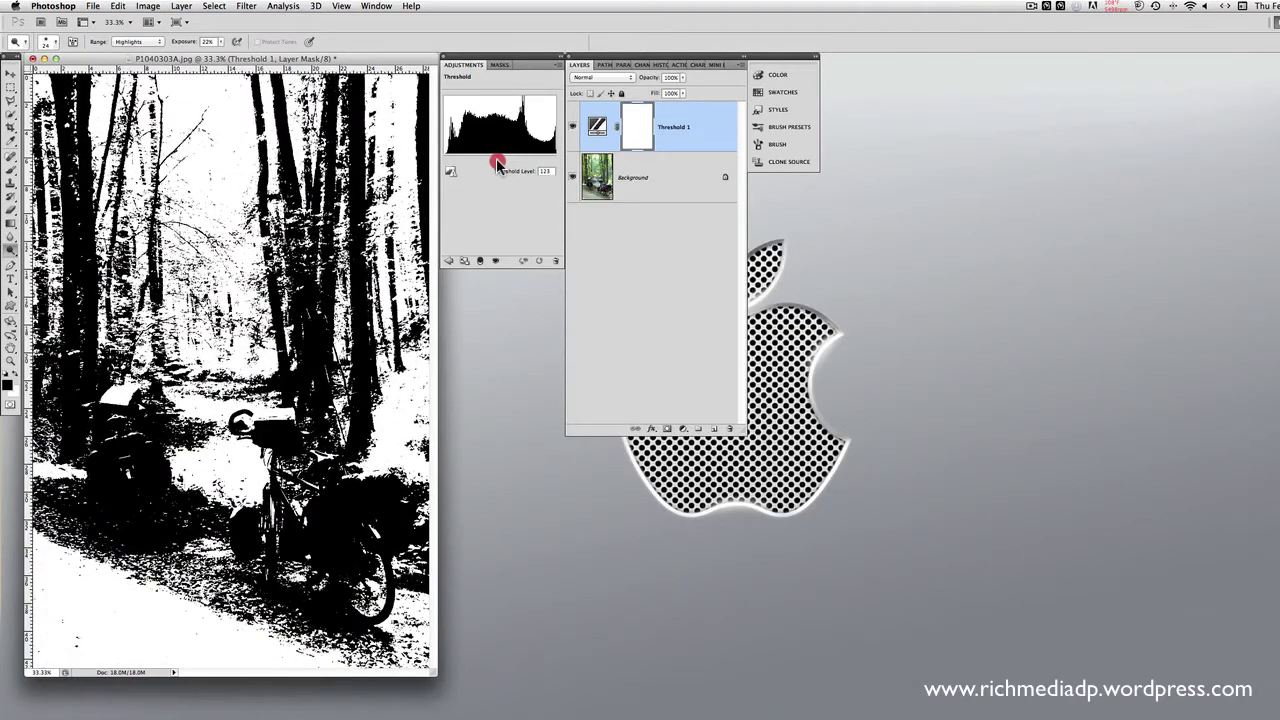
{"action": "left_click", "coordinate": [556, 261]}
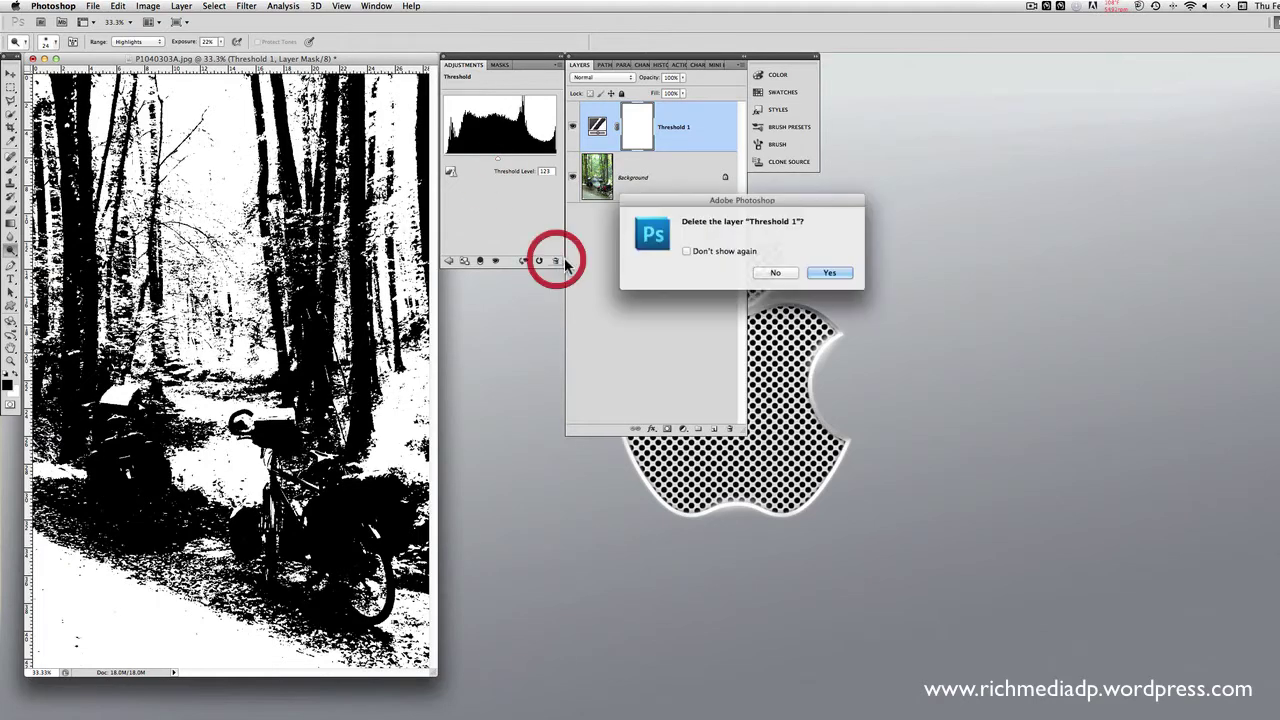
{"action": "left_click", "coordinate": [843, 274]}
Add a Gradient Map adjustment layer and try the Red, Green preset in the Gradient Editor.
{"action": "left_click", "coordinate": [521, 147]}
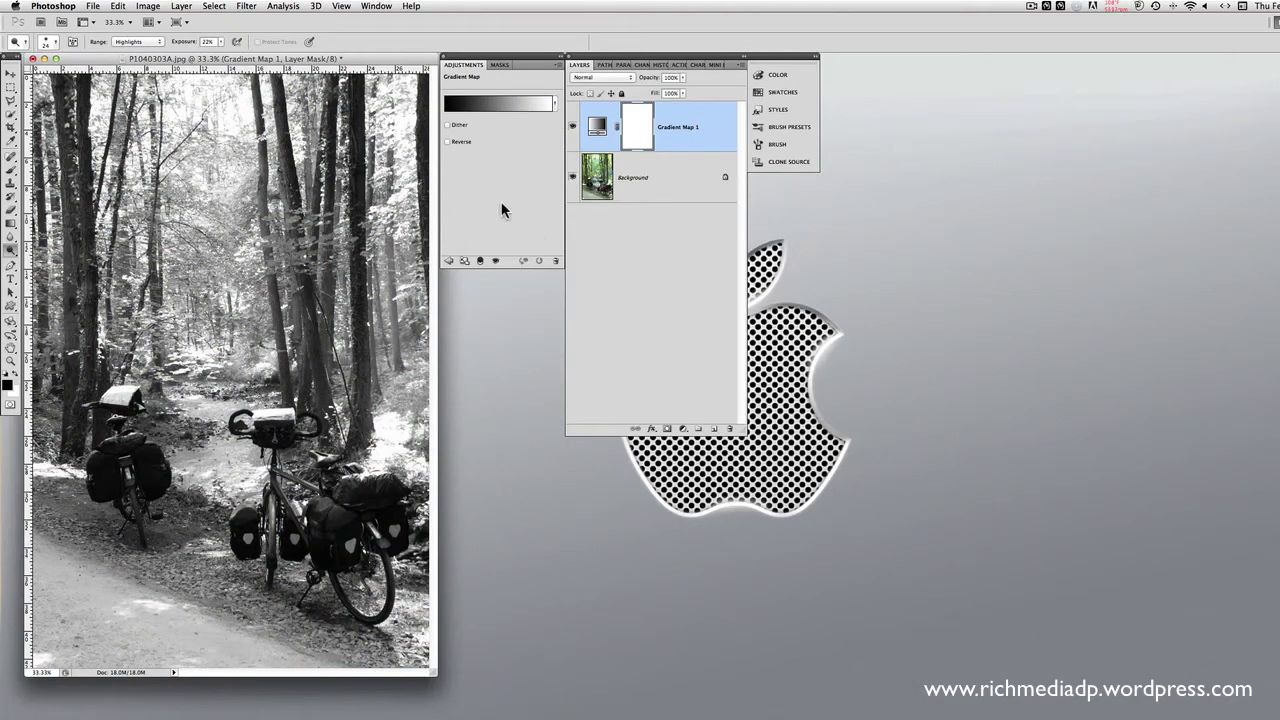
{"action": "left_click", "coordinate": [491, 115]}
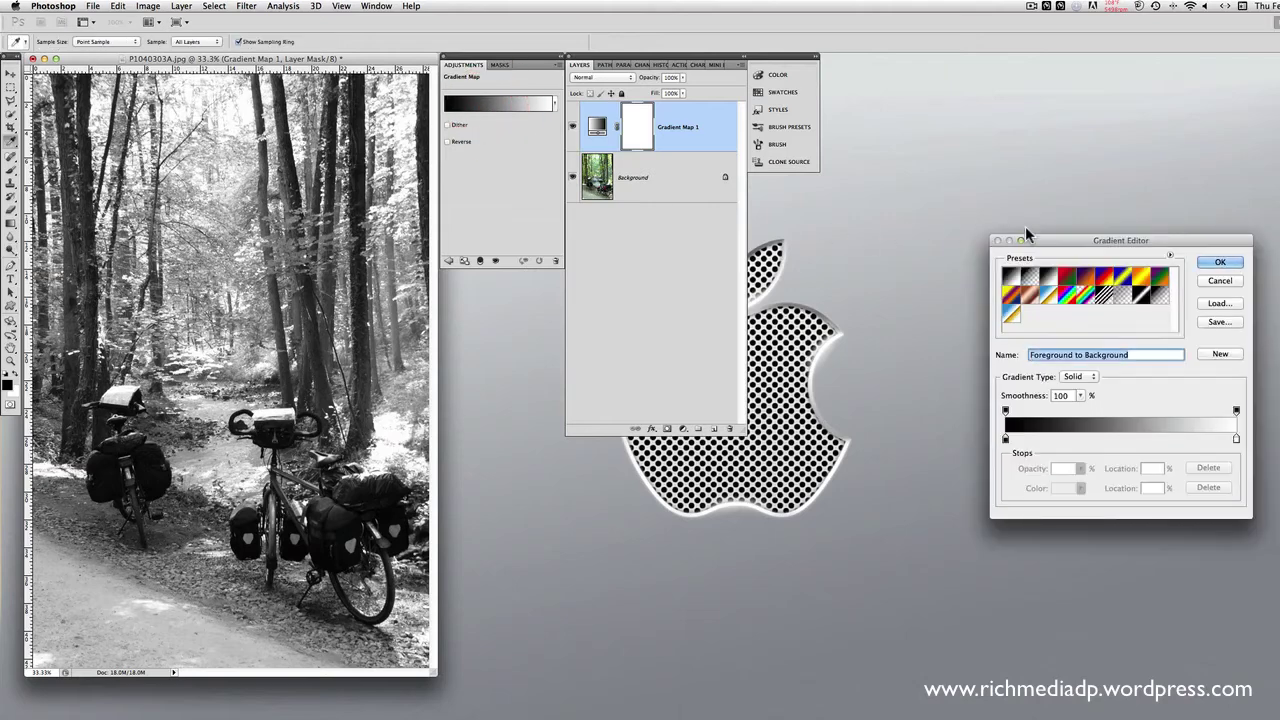
{"action": "left_click_drag", "start_coordinate": [1040, 242], "coordinate": [504, 225]}
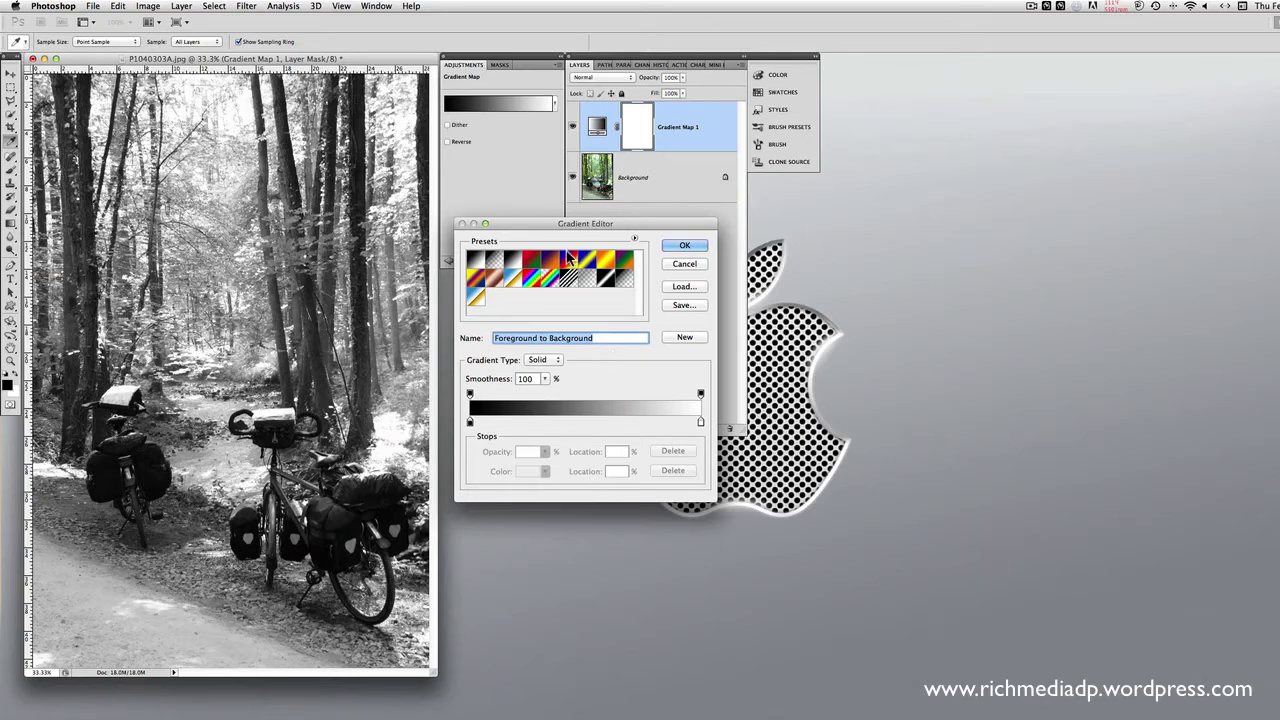
{"action": "left_click", "coordinate": [535, 262]}
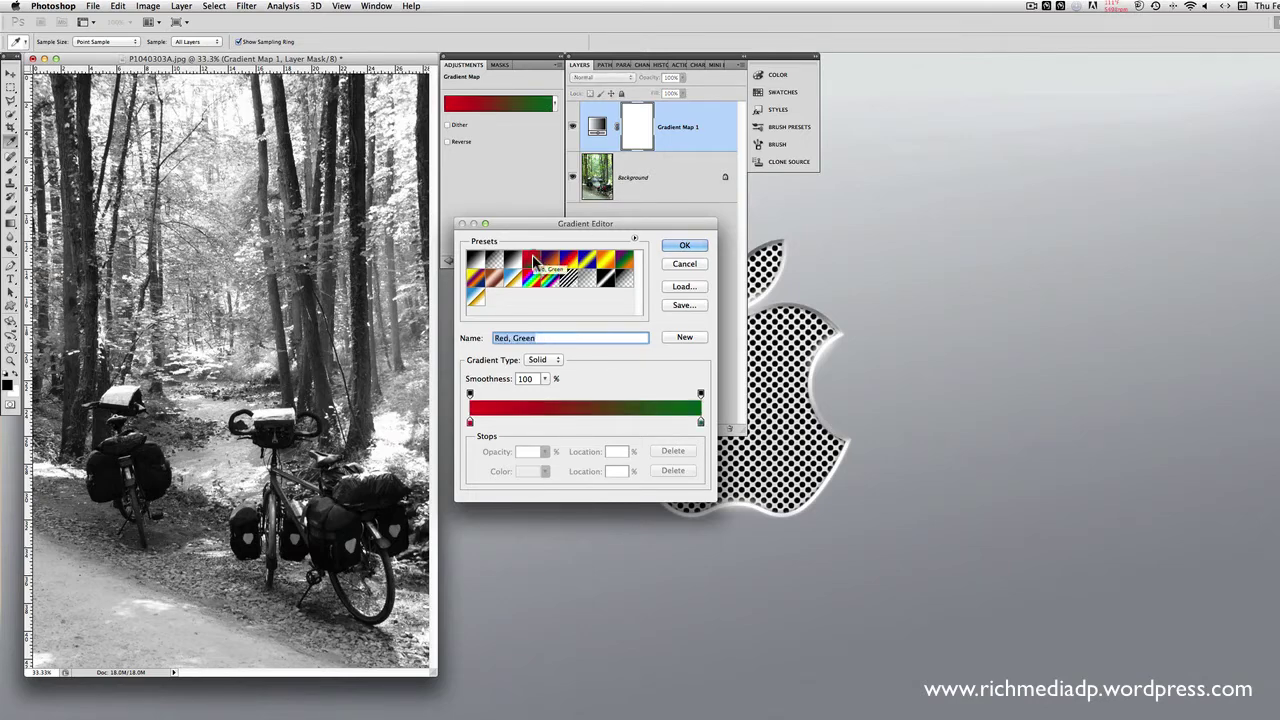
{"action": "left_click", "coordinate": [533, 257]}
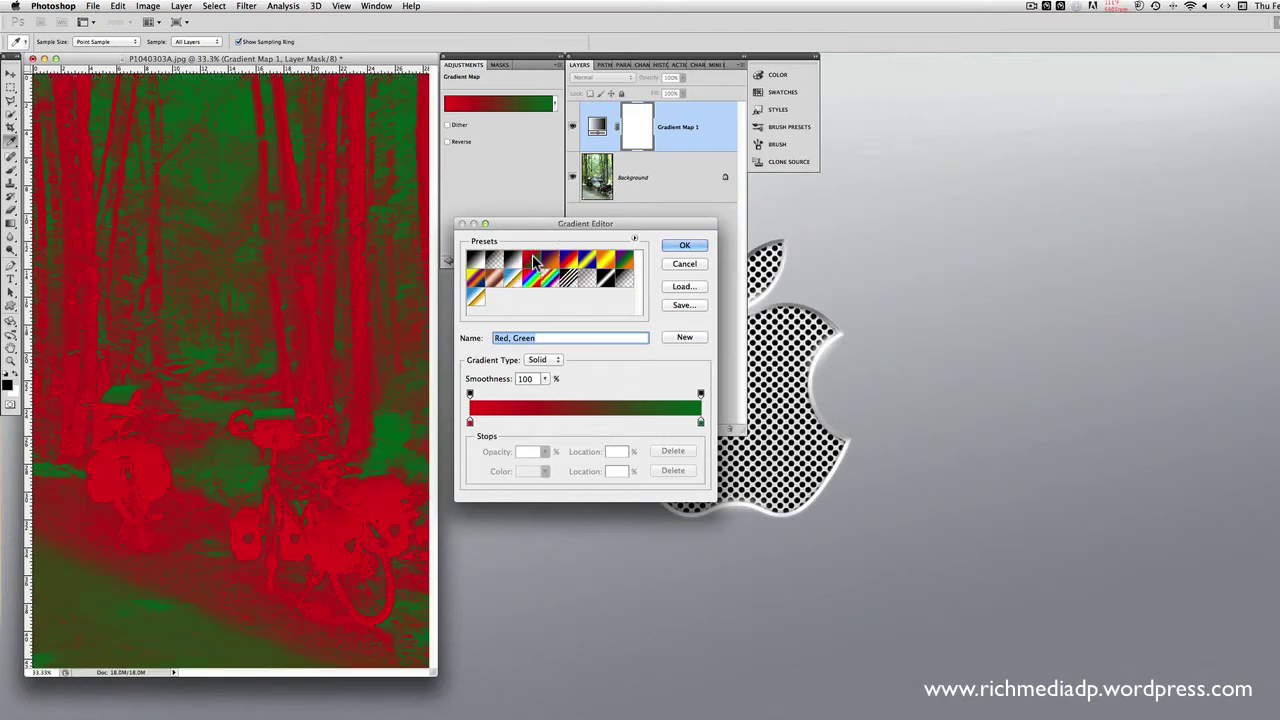
Try the two- to four-color gradient presets from Violet, Orange through Yellow, Violet, Orange, Blue on the Gradient Map.
{"action": "left_click", "coordinate": [546, 255]}
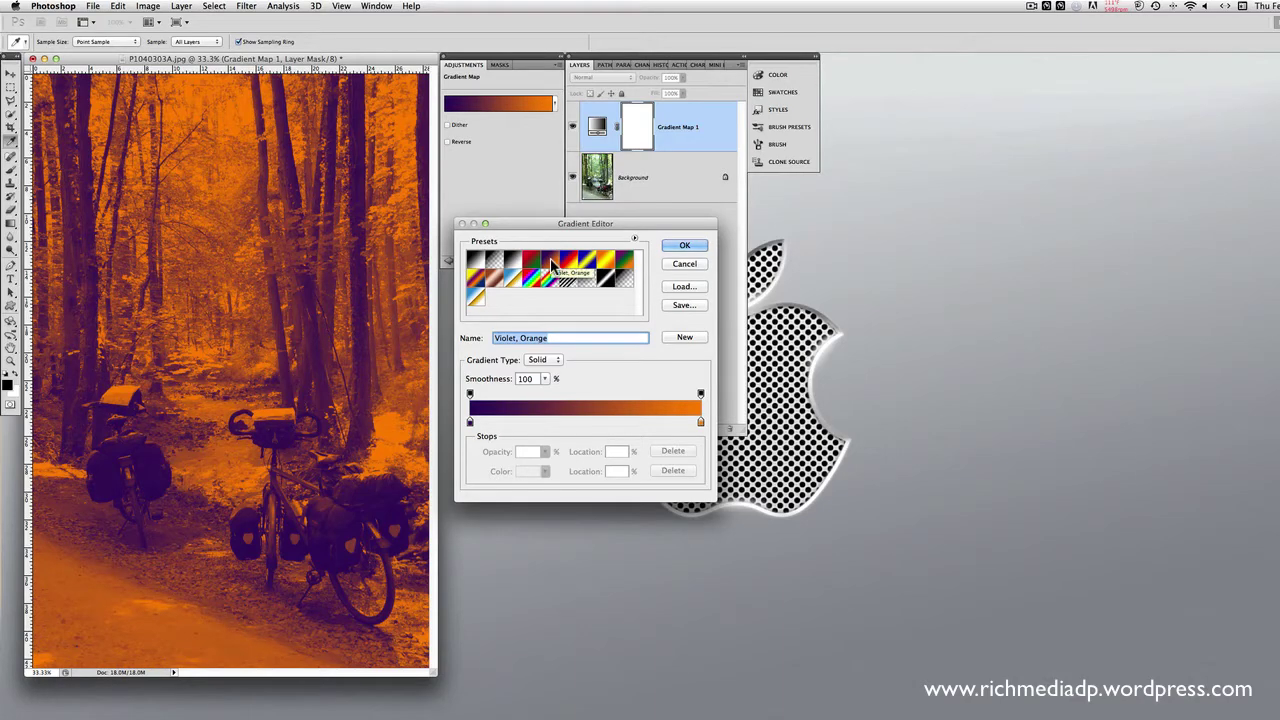
{"action": "left_click", "coordinate": [571, 261]}
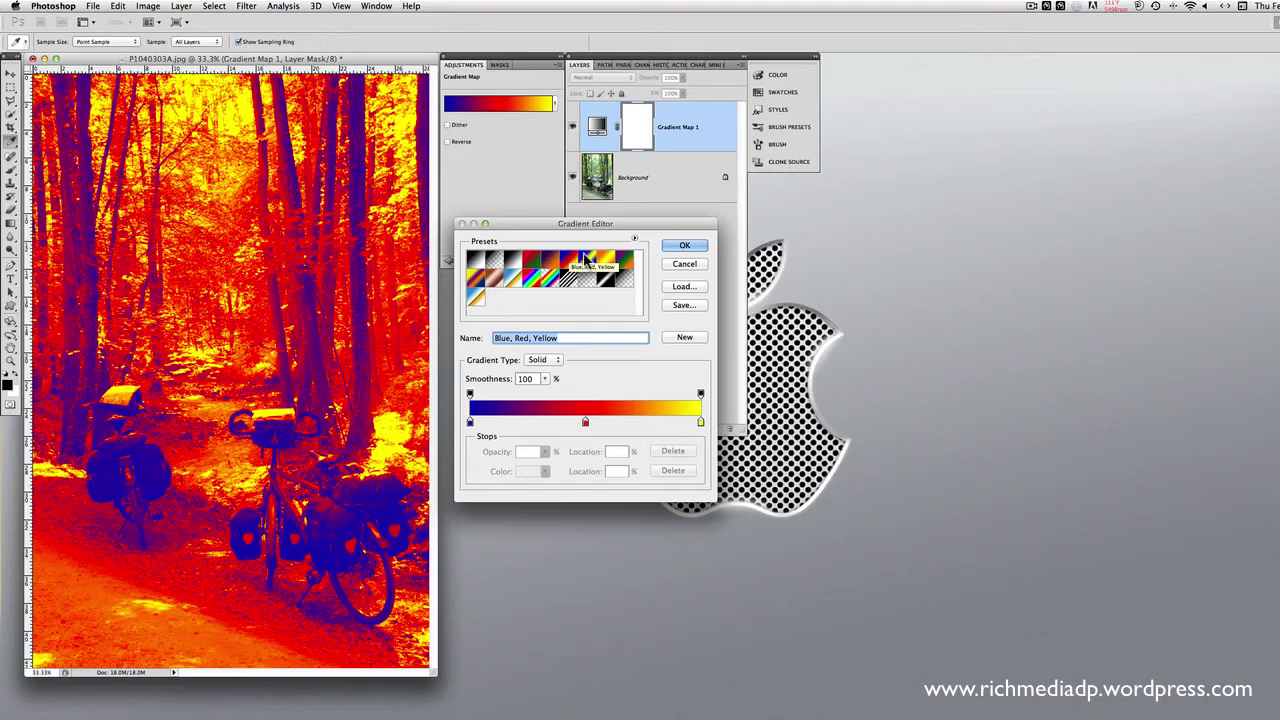
{"action": "left_click", "coordinate": [589, 260]}
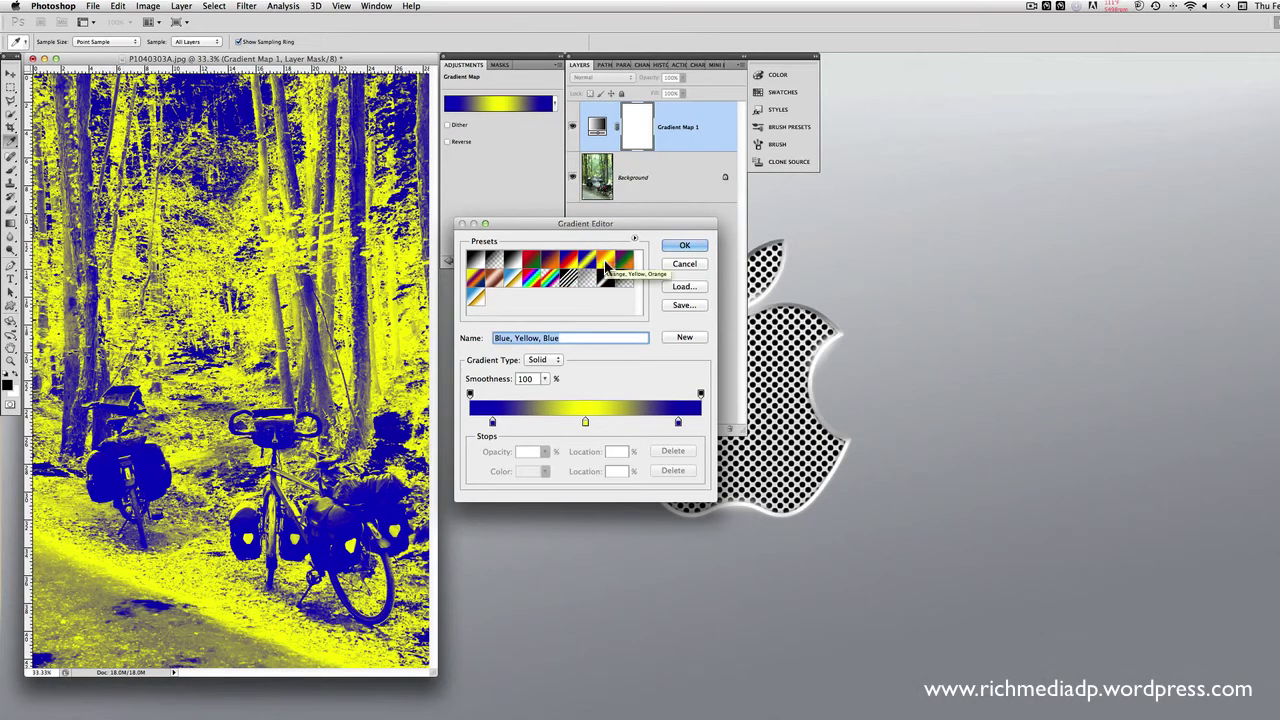
{"action": "left_click", "coordinate": [606, 261]}
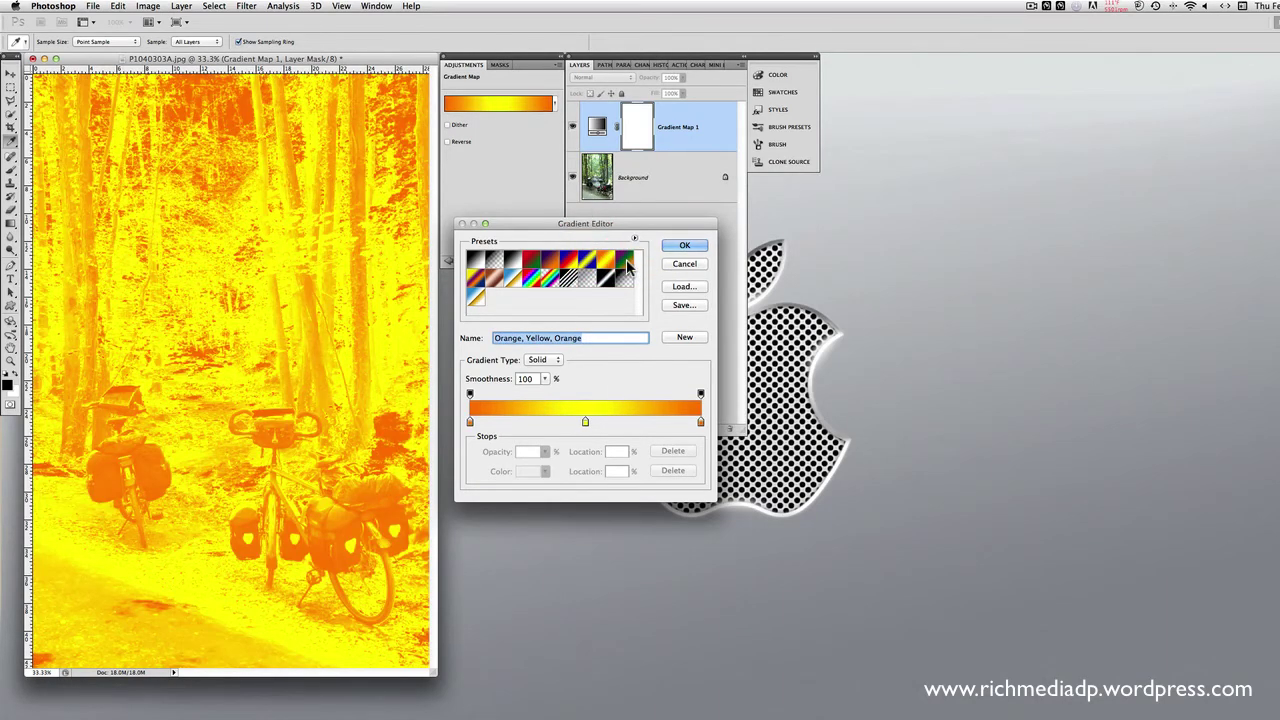
{"action": "left_click", "coordinate": [475, 279]}
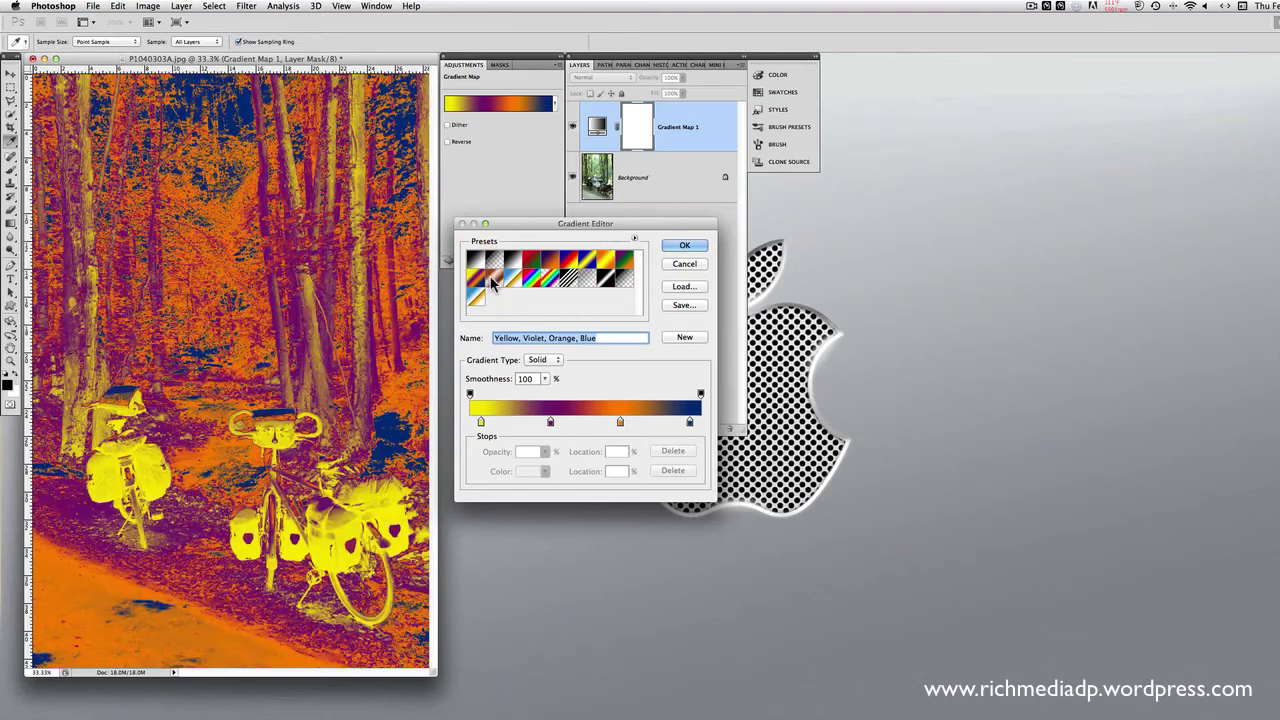
Compare the Chrome, Copper and Spectrum gradient presets on the Gradient Map, returning to Copper.
{"action": "left_click", "coordinate": [516, 276]}
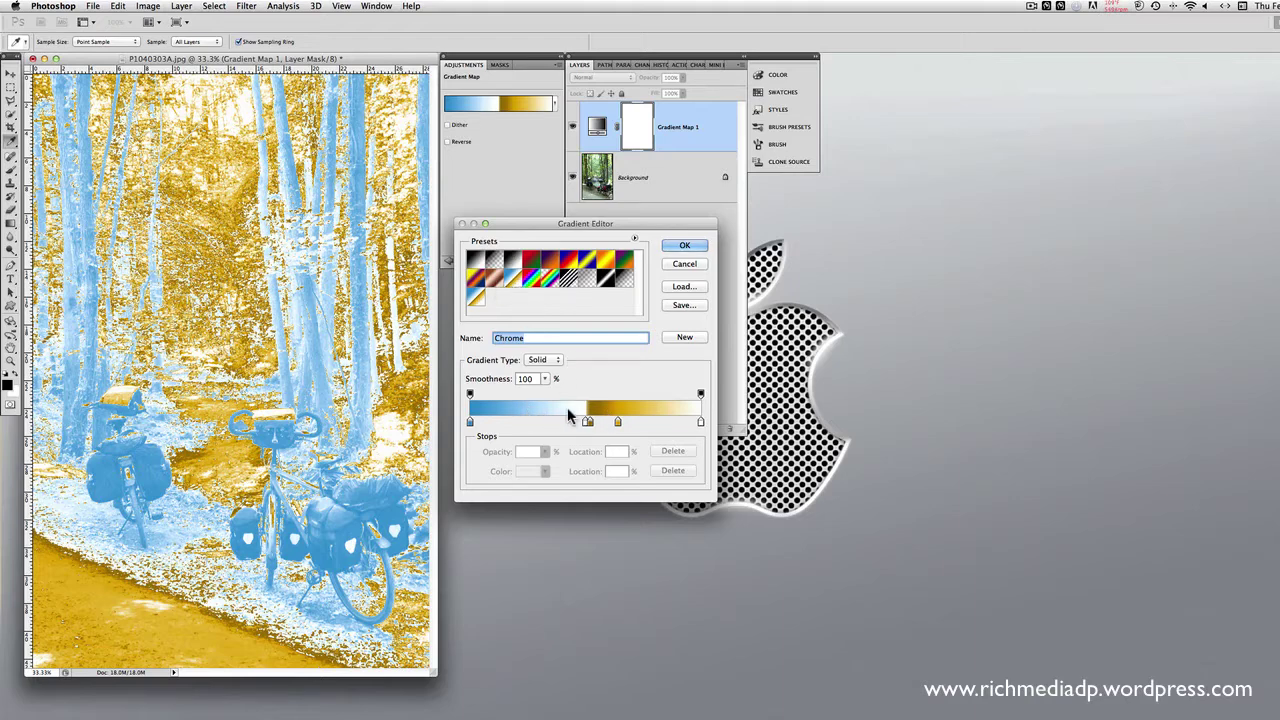
{"action": "left_click", "coordinate": [497, 284]}
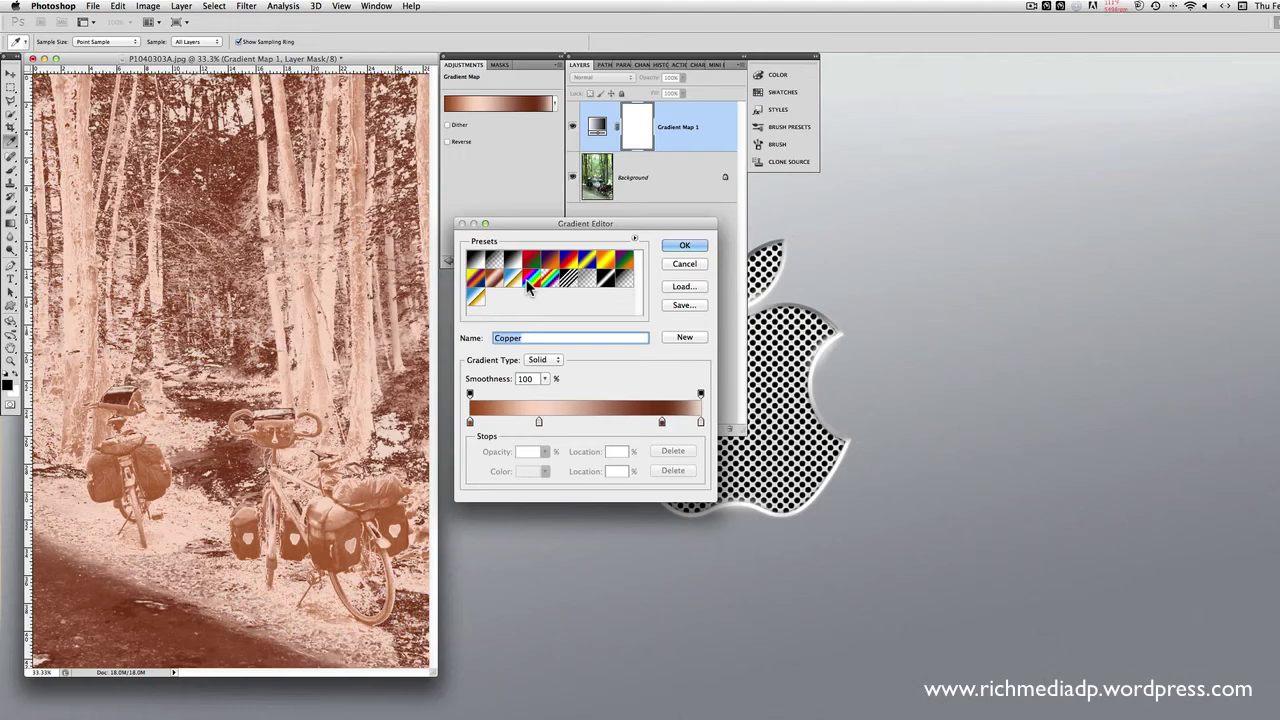
{"action": "left_click", "coordinate": [528, 279]}
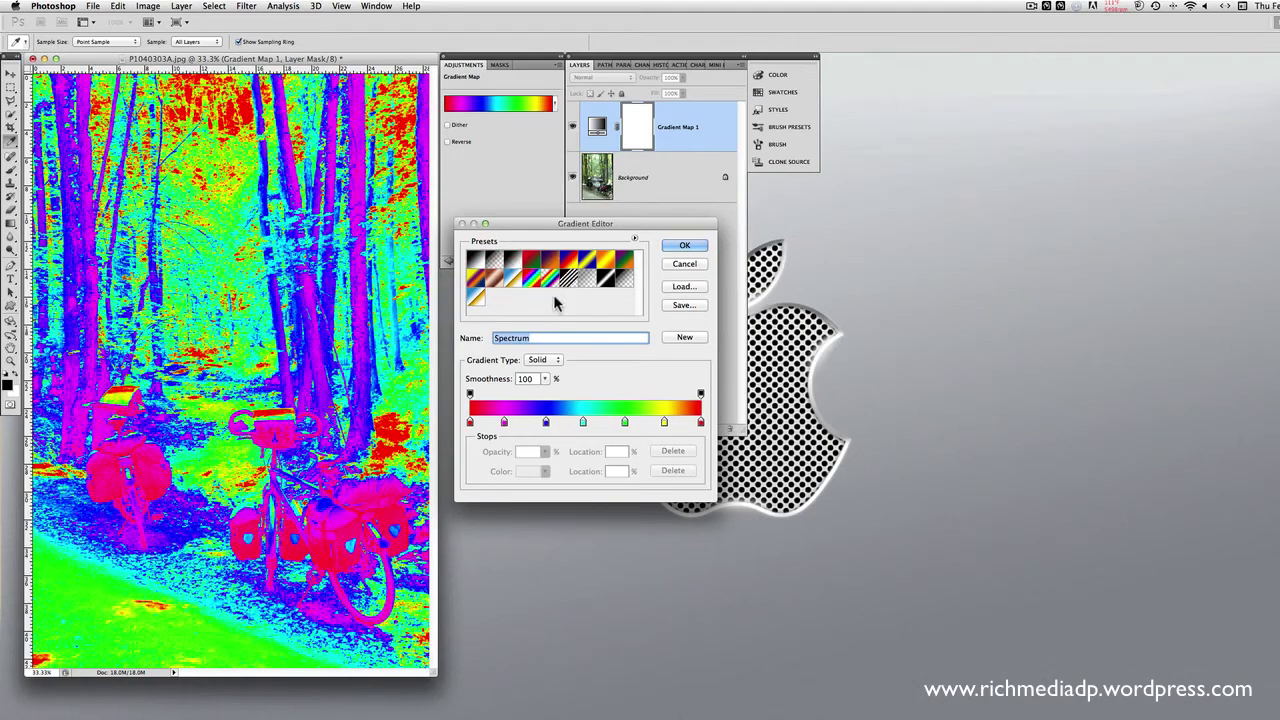
{"action": "left_click", "coordinate": [495, 284]}
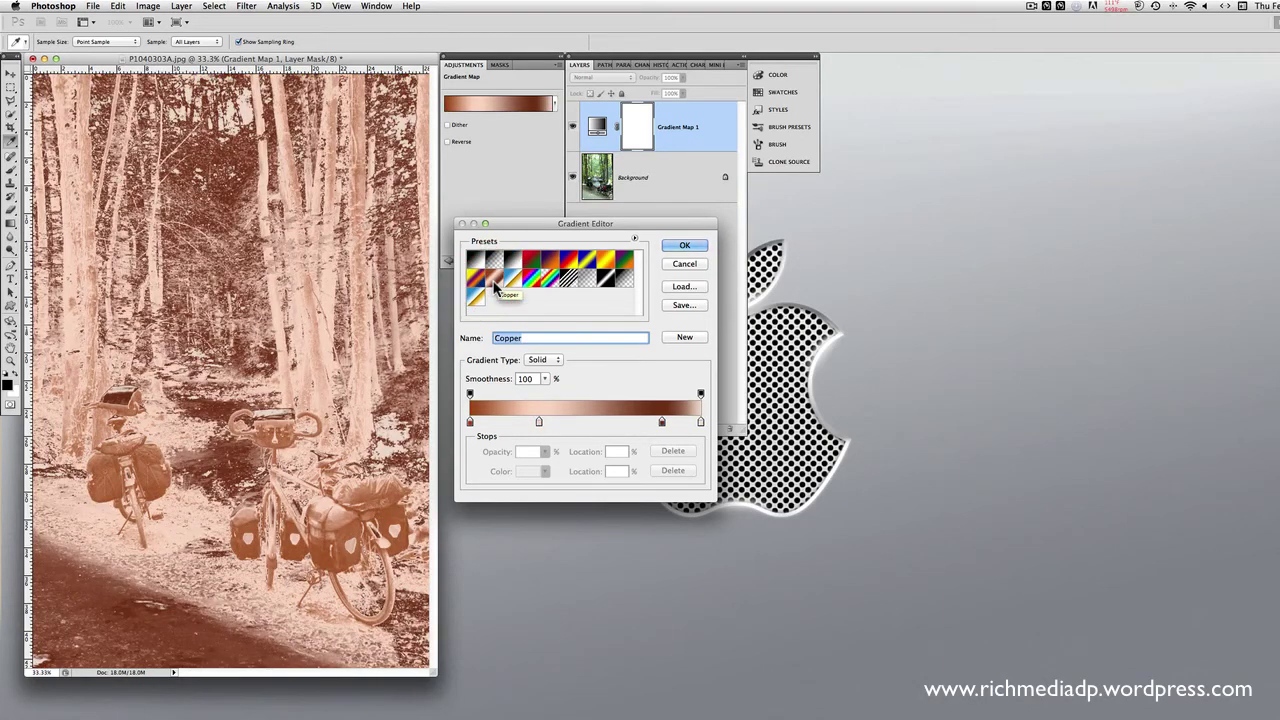
Apply the Transparent Rainbow preset to the Gradient Map, and delete the adjustment layer.
{"action": "left_click", "coordinate": [569, 281]}
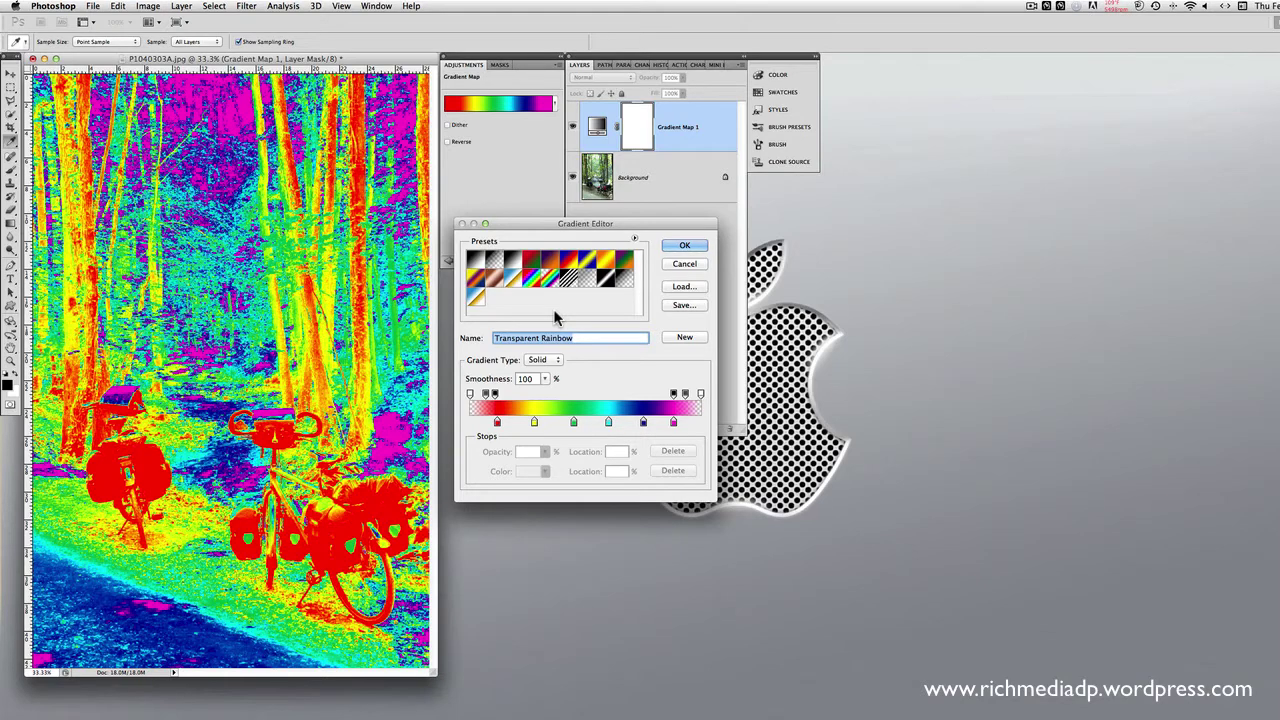
{"action": "left_click", "coordinate": [681, 246]}
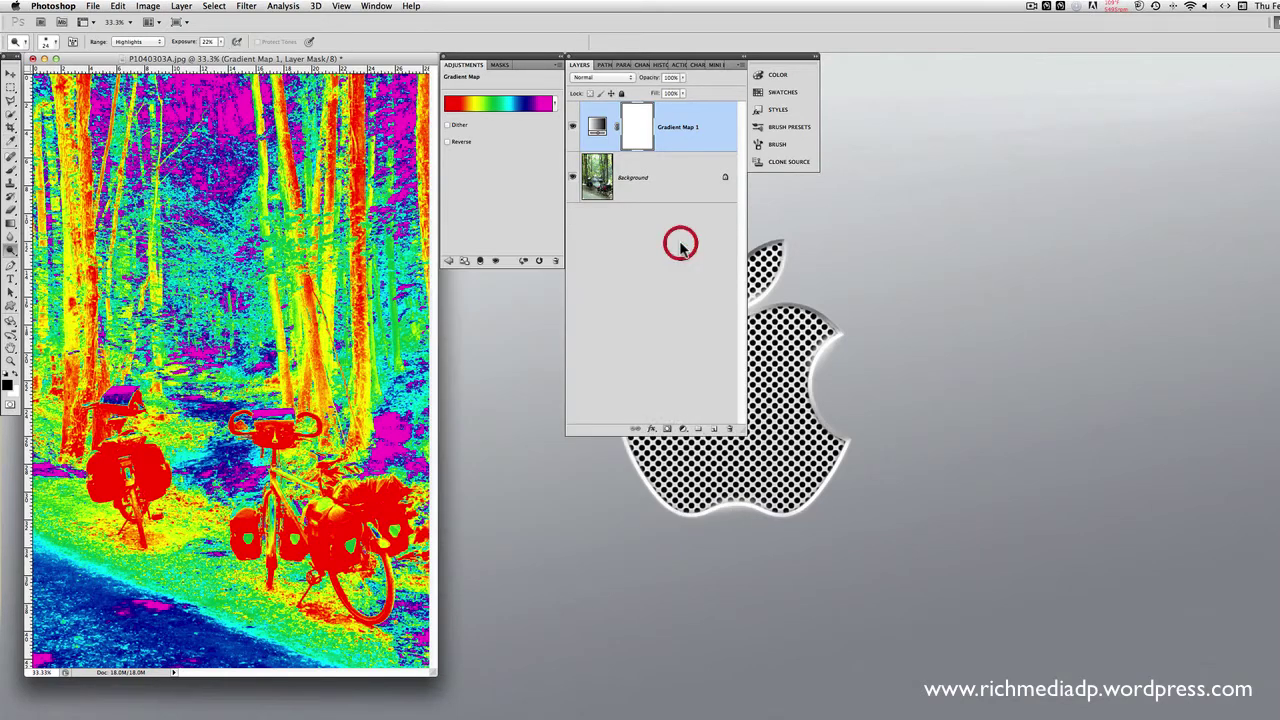
{"action": "left_click", "coordinate": [553, 261]}
{"action": "left_click", "coordinate": [832, 272]}
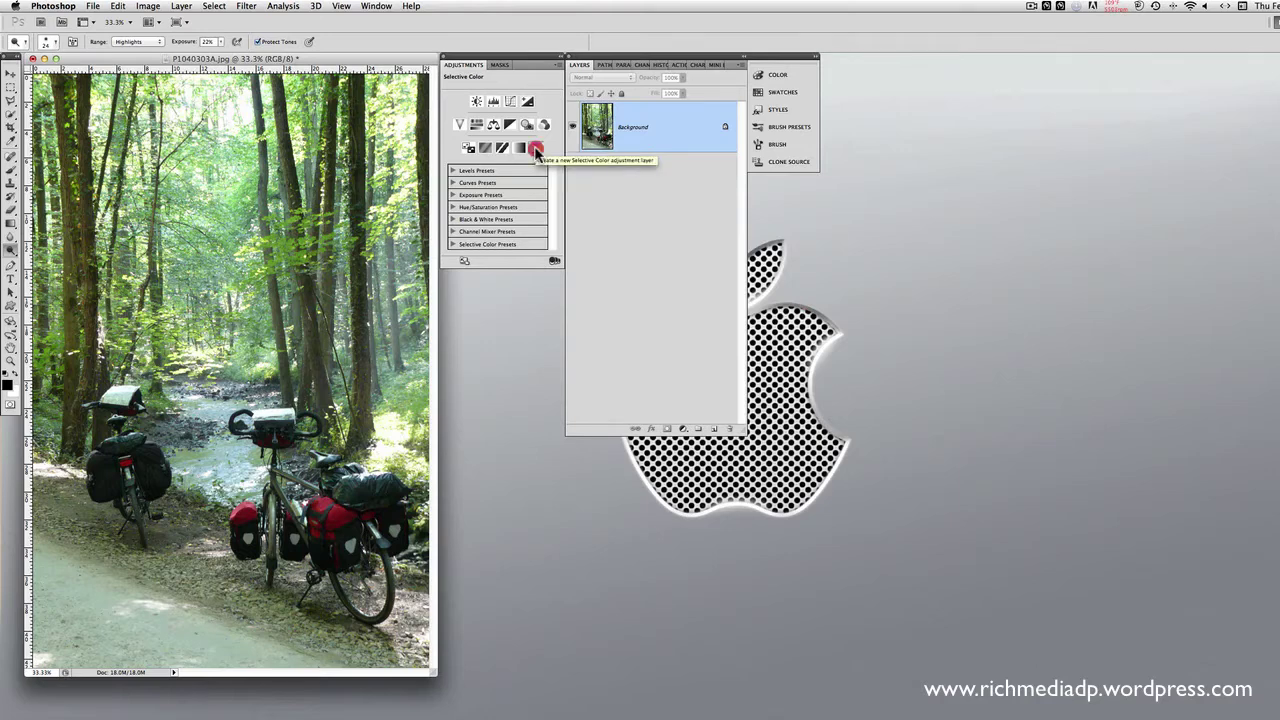
Add a Selective Color adjustment layer and set the Reds to cyan +59, magenta -28, yellow +48 and black -65.
{"action": "left_click", "coordinate": [536, 149]}
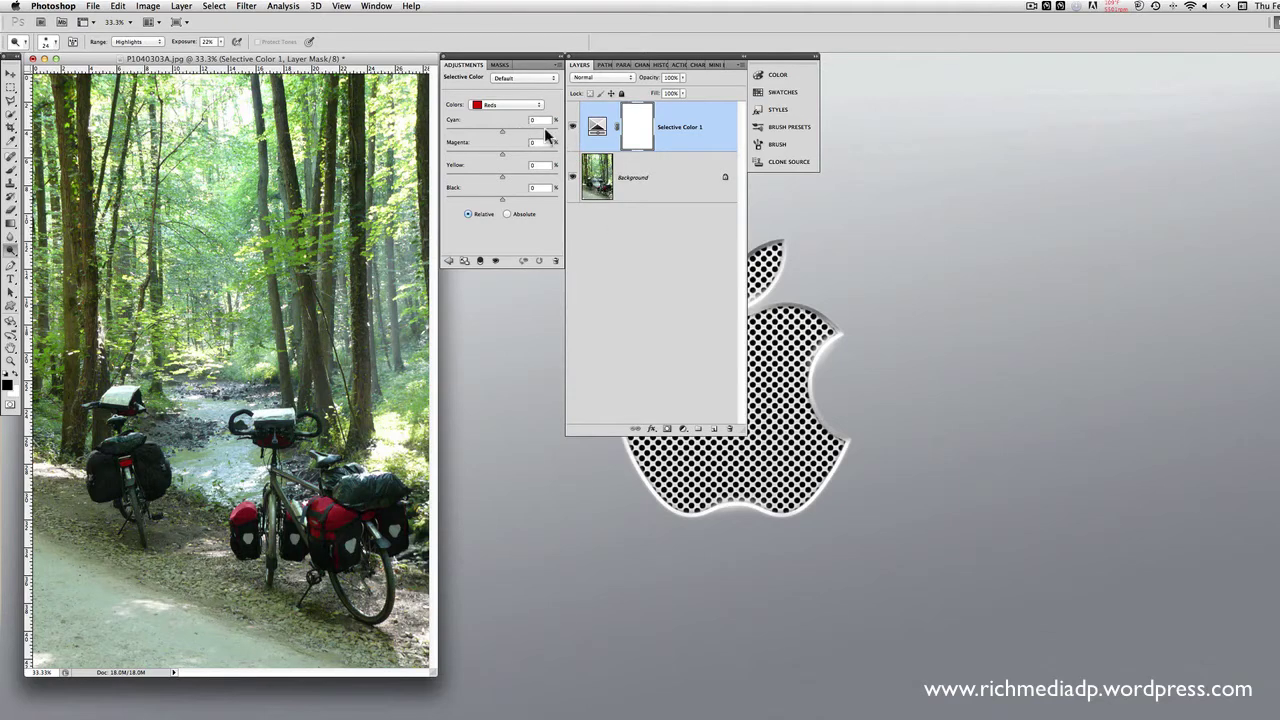
{"action": "mouse_move", "coordinate": [504, 131]}
{"action": "left_mouse_down"}
{"action": "mouse_move", "coordinate": [531, 133]}
{"action": "mouse_move", "coordinate": [459, 153]}
{"action": "mouse_move", "coordinate": [503, 157]}
{"action": "mouse_move", "coordinate": [486, 155]}
{"action": "mouse_move", "coordinate": [506, 179]}
{"action": "mouse_move", "coordinate": [529, 179]}
{"action": "mouse_move", "coordinate": [453, 195]}
{"action": "left_mouse_up"}
{"action": "left_click_drag", "start_coordinate": [454, 195], "coordinate": [465, 196]}
{"action": "left_click_drag", "start_coordinate": [523, 130], "coordinate": [535, 133]}
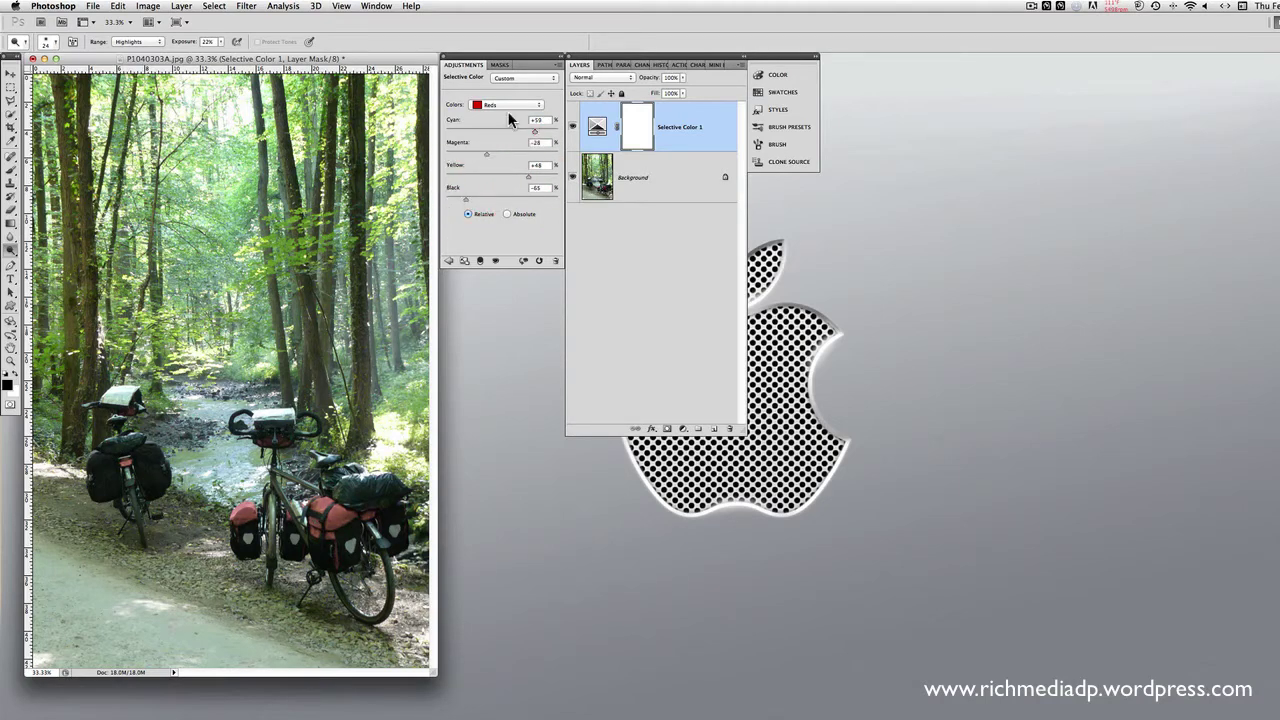
Set the Selective Color Yellows to cyan +100, magenta -52, yellow +52 and black -53.
{"action": "left_click", "coordinate": [508, 104]}
{"action": "left_click", "coordinate": [505, 116]}
{"action": "left_click_drag", "start_coordinate": [502, 131], "coordinate": [473, 199]}
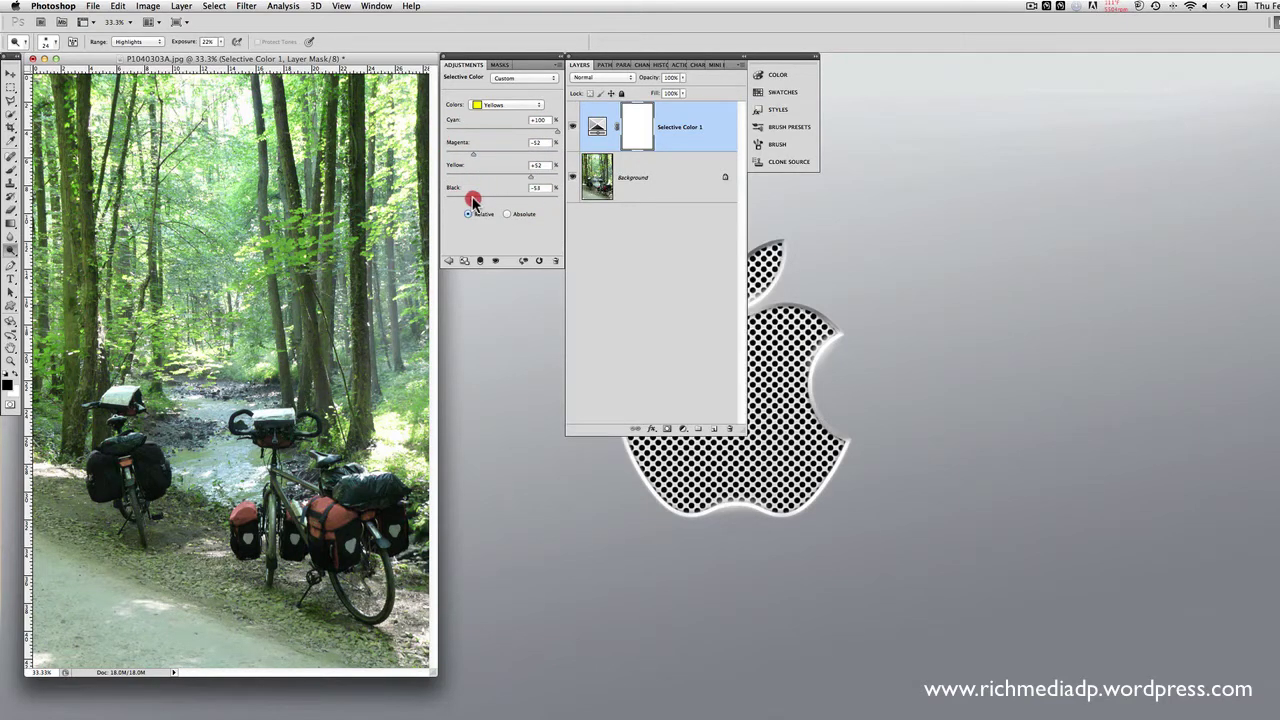
Set the Selective Color Greens to cyan +49, magenta -65, yellow +40 and black -54.
{"action": "left_click", "coordinate": [509, 105]}
{"action": "left_click", "coordinate": [510, 112]}
{"action": "left_click_drag", "start_coordinate": [502, 131], "coordinate": [473, 200]}
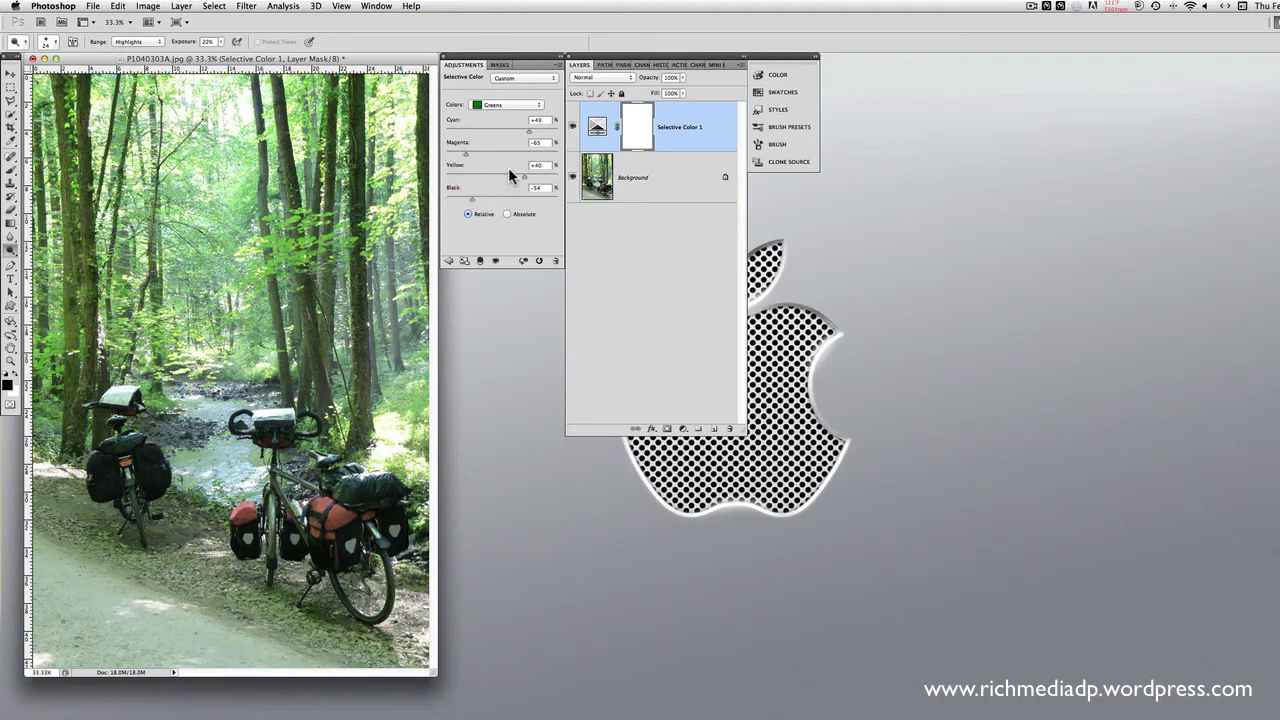